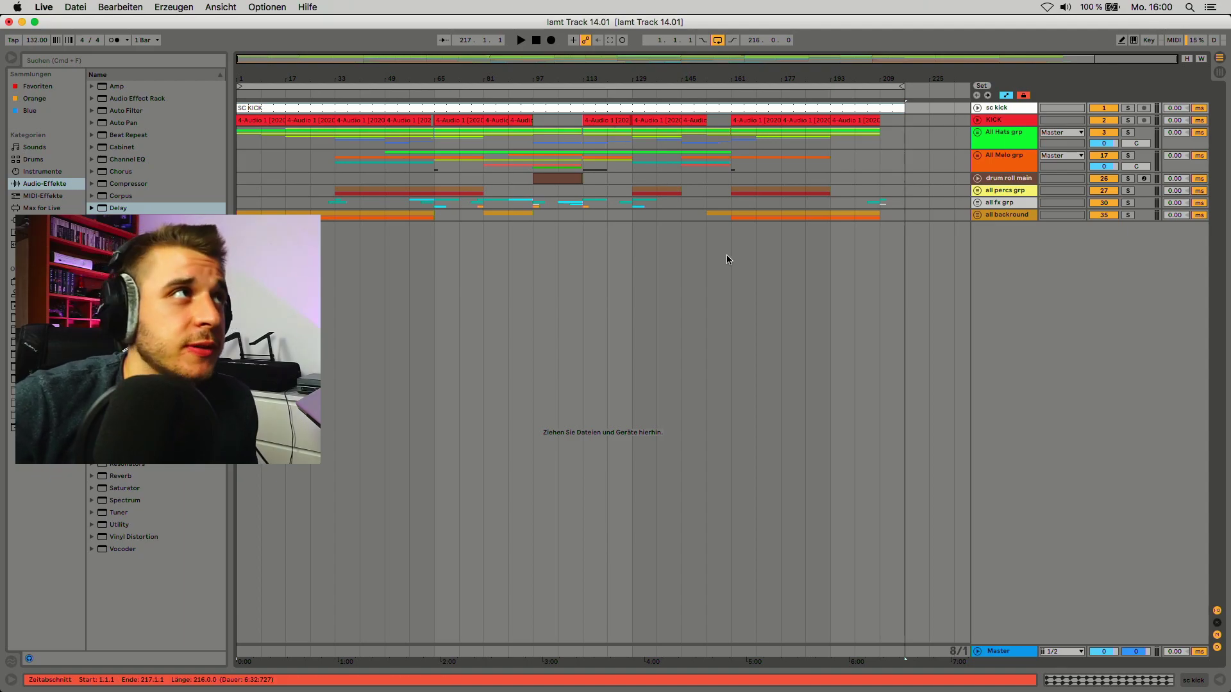
# - Play the arrangement from bar 105 on the KICK track and stop it near bar 116
pyautogui.click(558, 120)
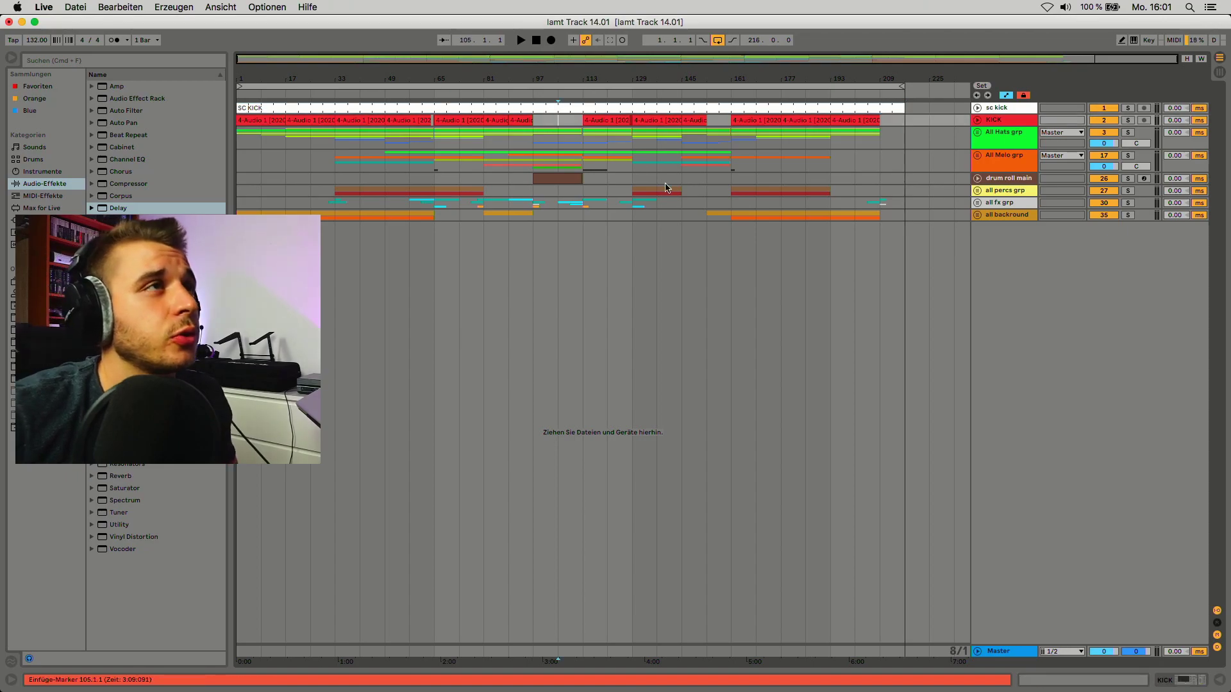
pyautogui.press('space')
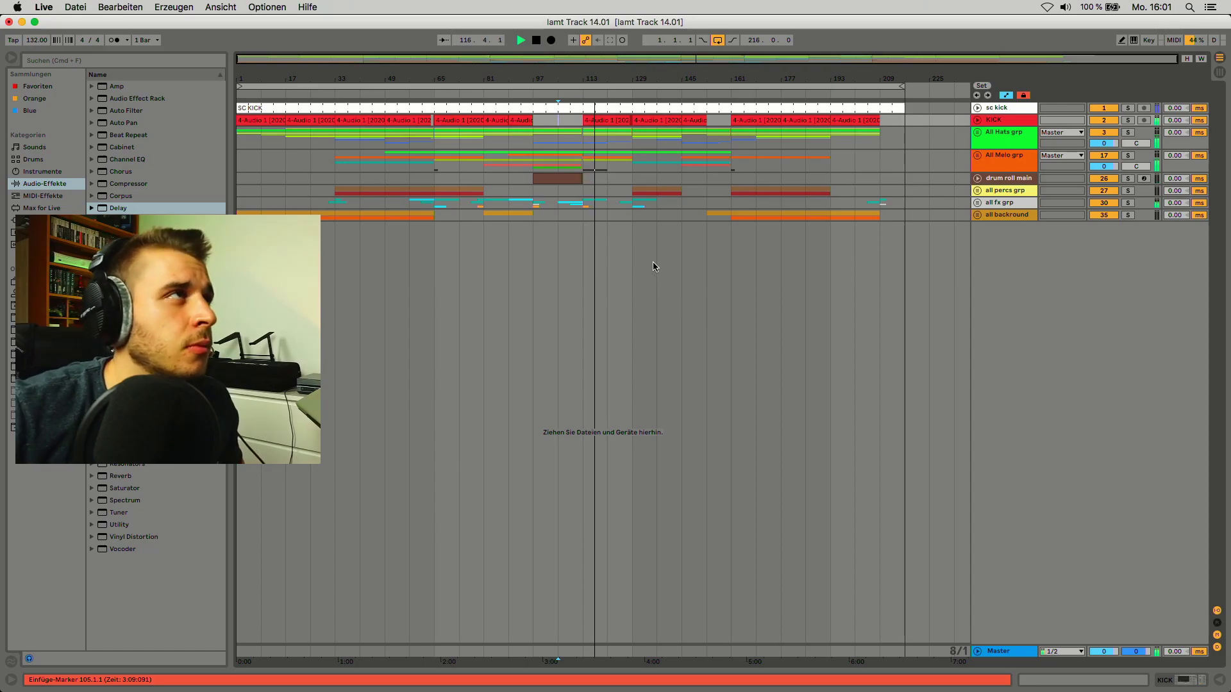
pyautogui.press('space')
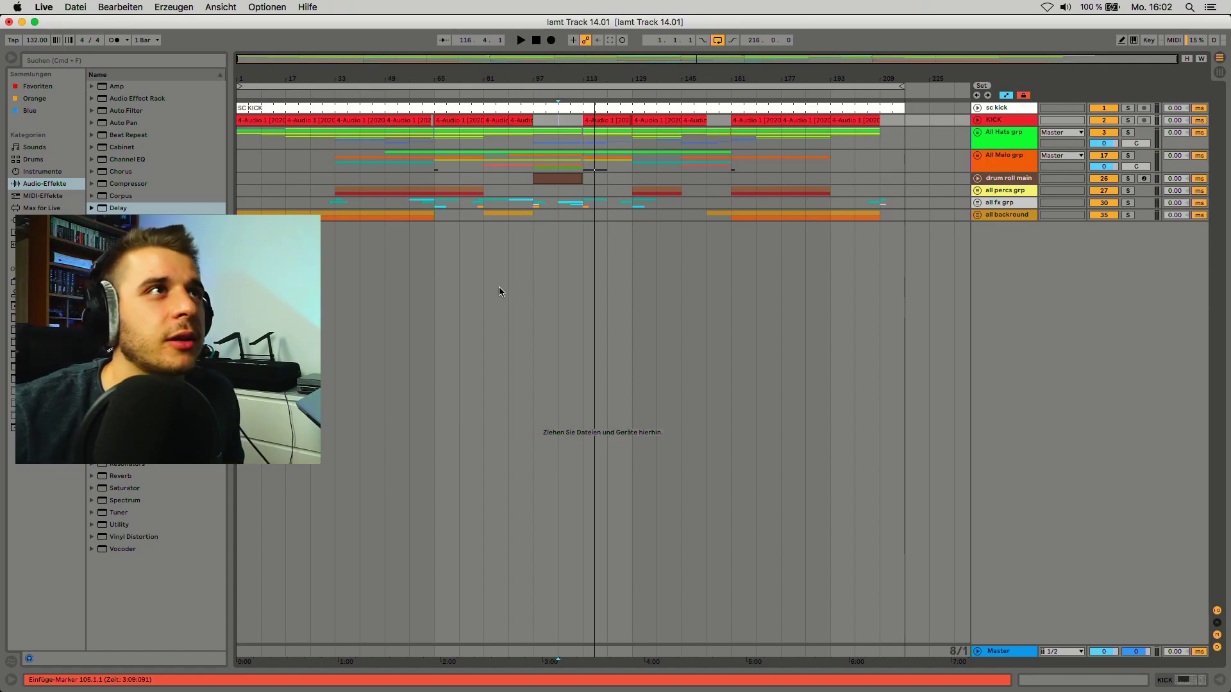
# - Expand the all backround group to view its tracks, then collapse it again
pyautogui.click(1023, 216)
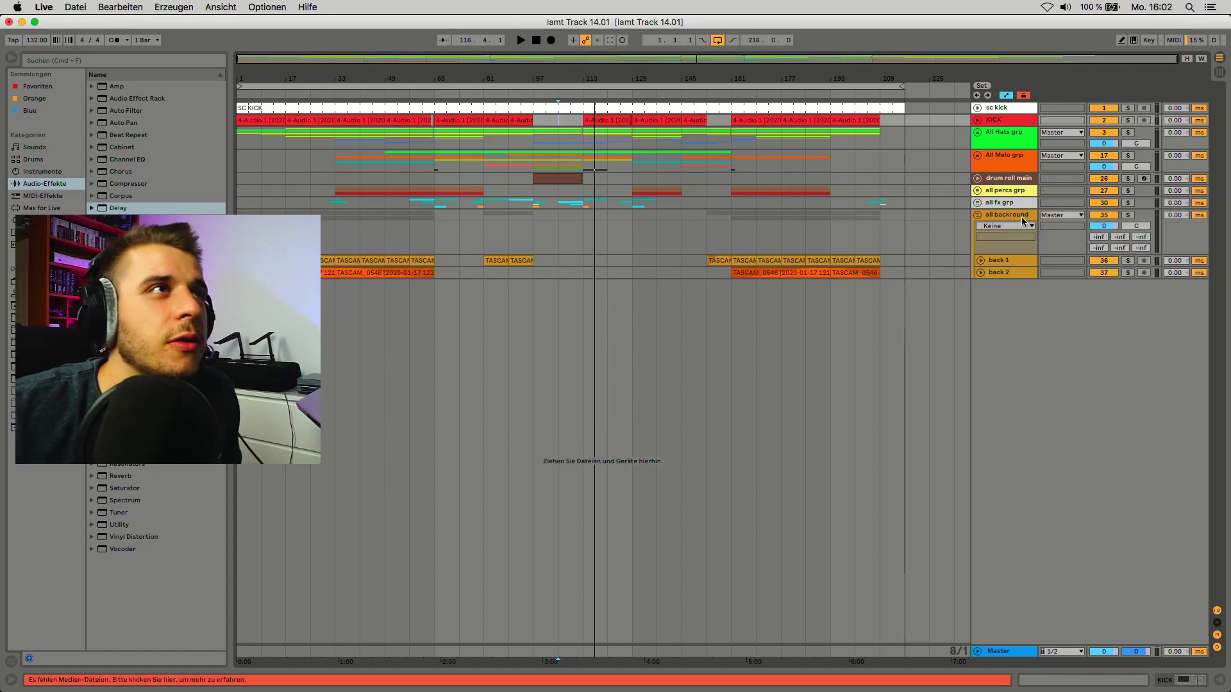
pyautogui.click(977, 215)
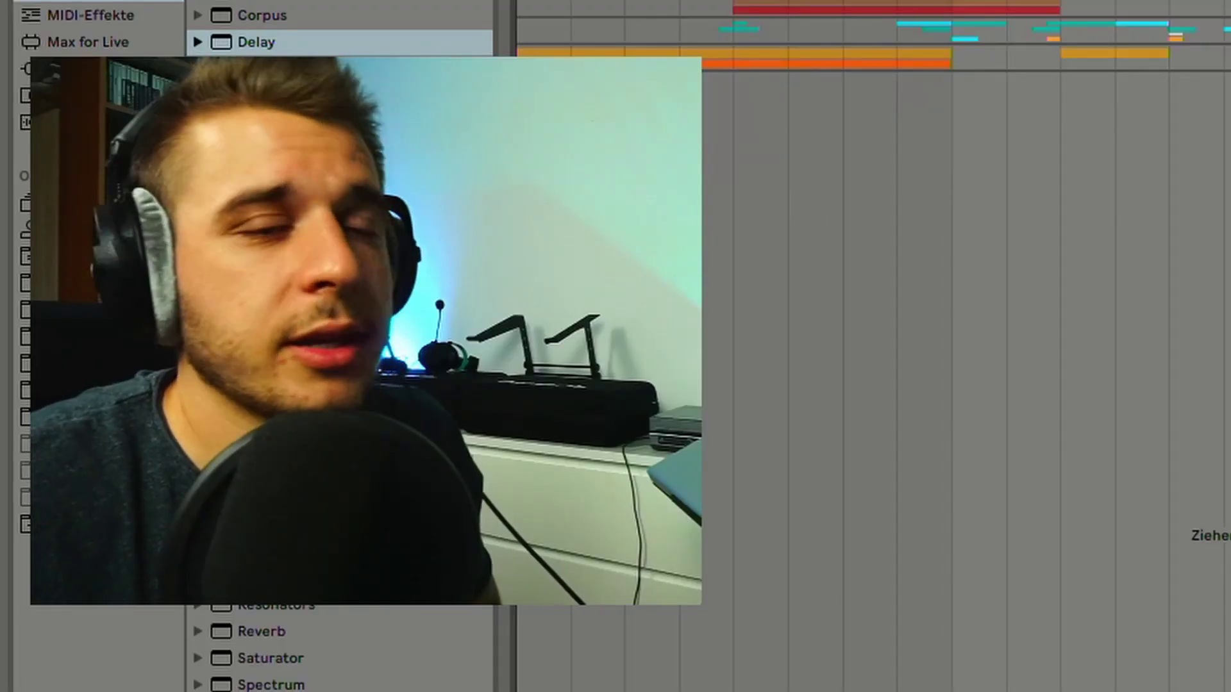
# - Use Live-Set sichern unter to save a copy with ' remix pack' appended to the name
pyautogui.click(121, 14)
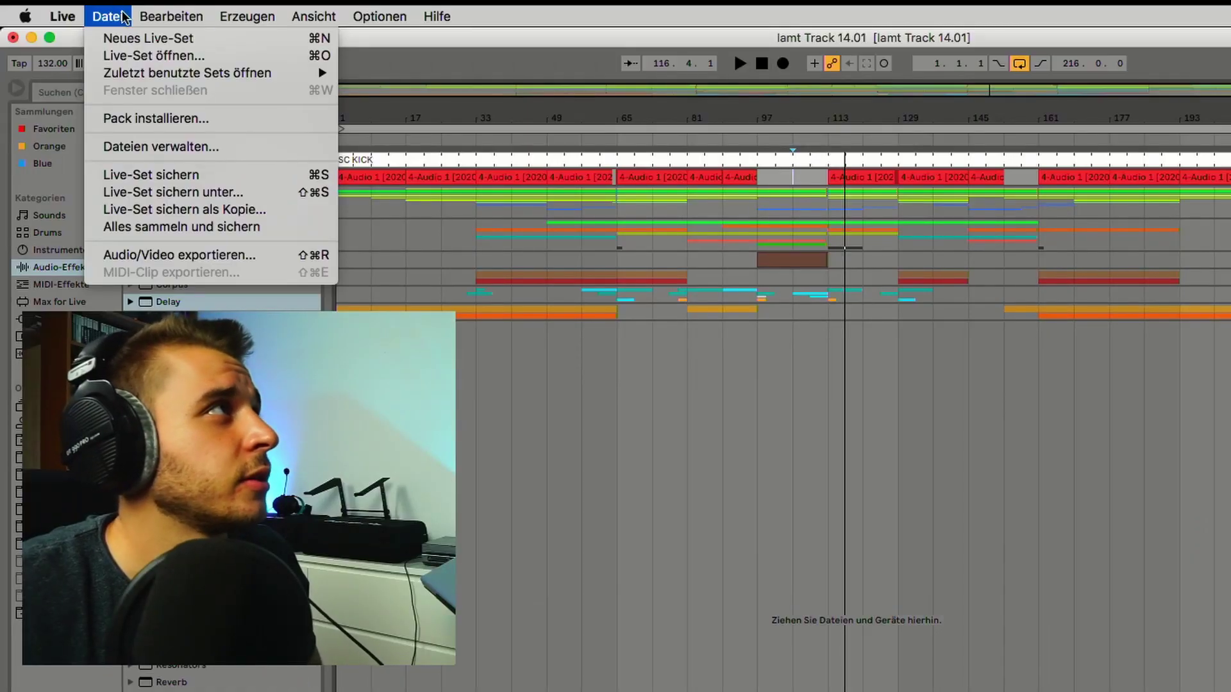
pyautogui.click(173, 192)
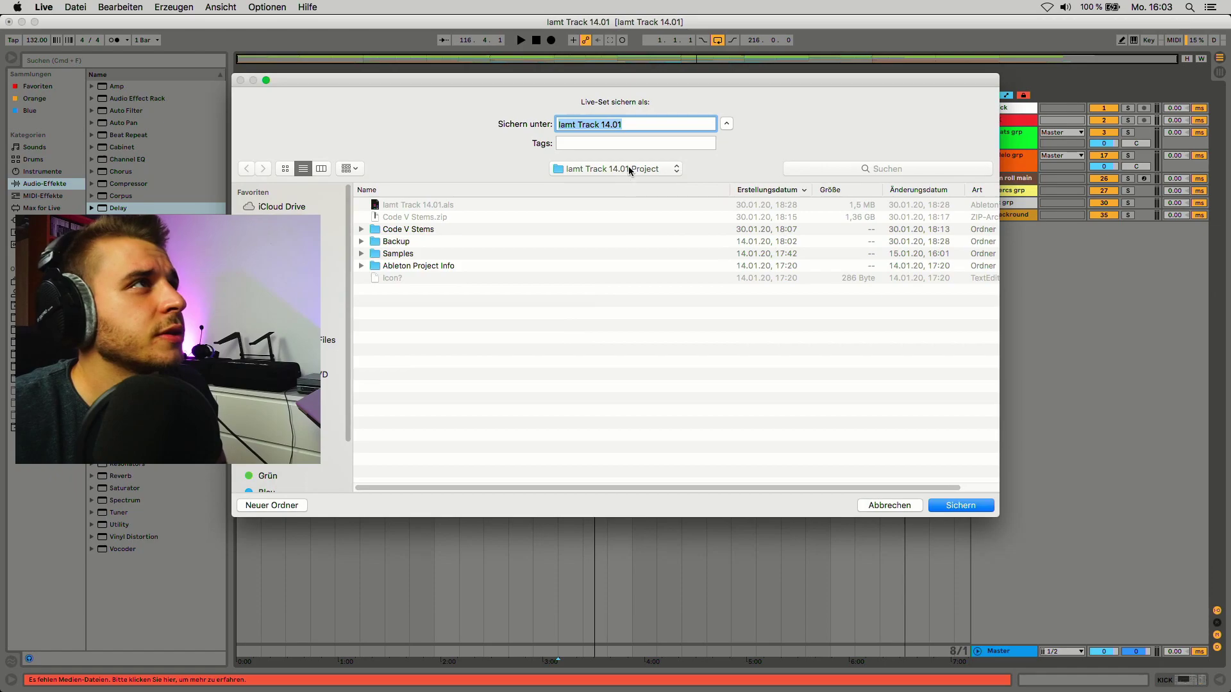
pyautogui.press('Right')
pyautogui.write('re')
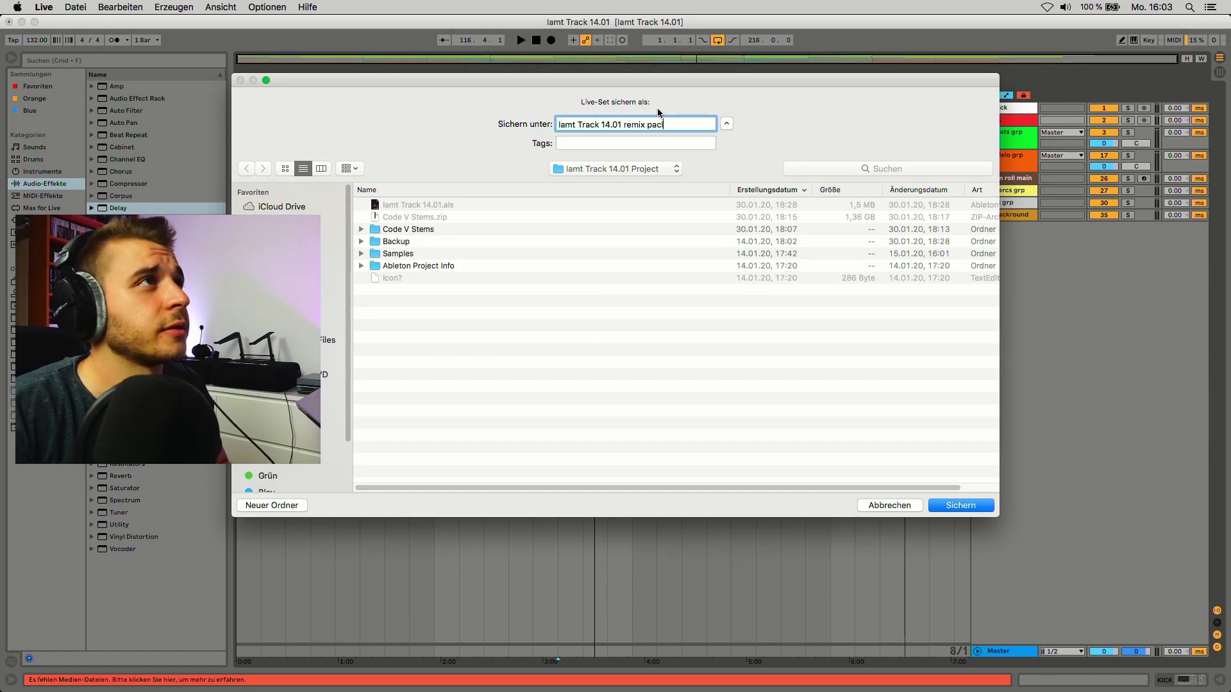
pyautogui.write('mix pack')
pyautogui.press('Return')
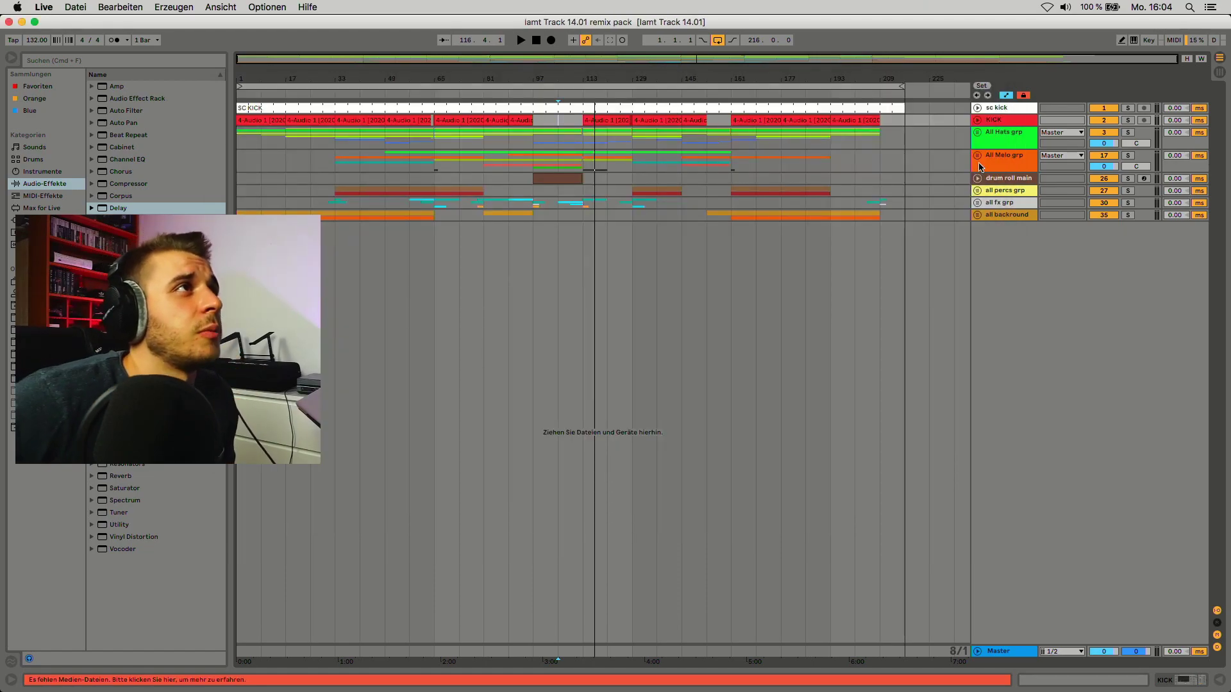
# - Unfold and refold the KICK track to check its automation, then scroll down the track list
pyautogui.click(976, 120)
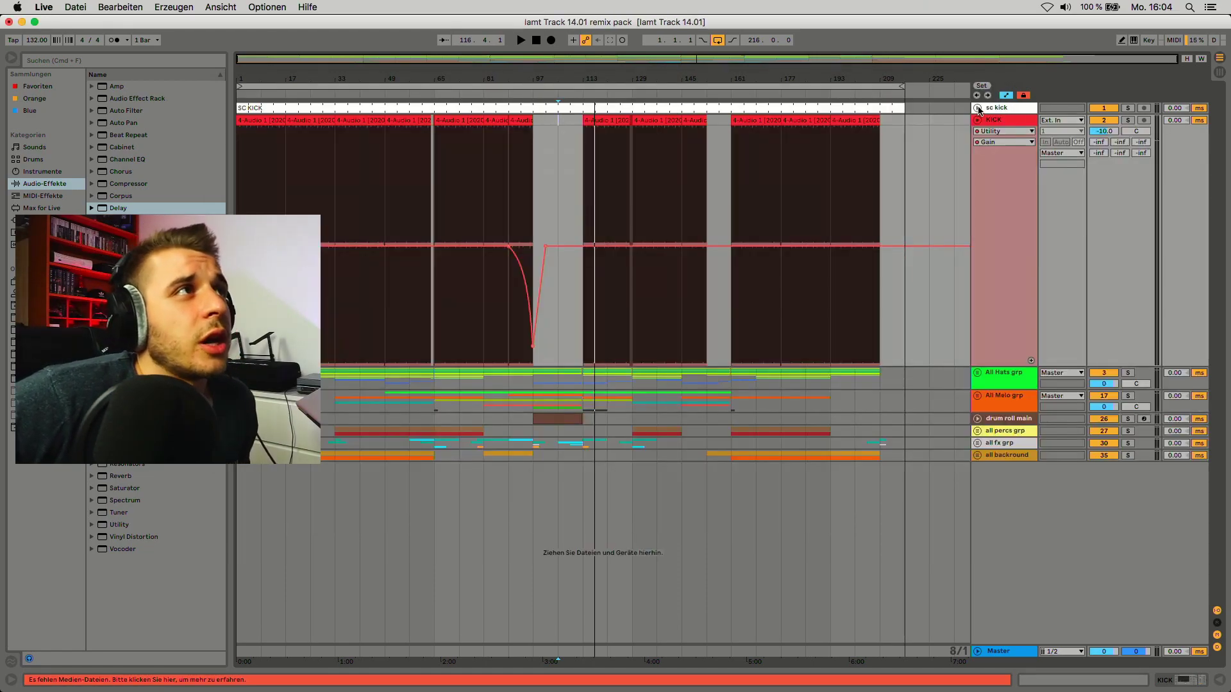
pyautogui.click(979, 110)
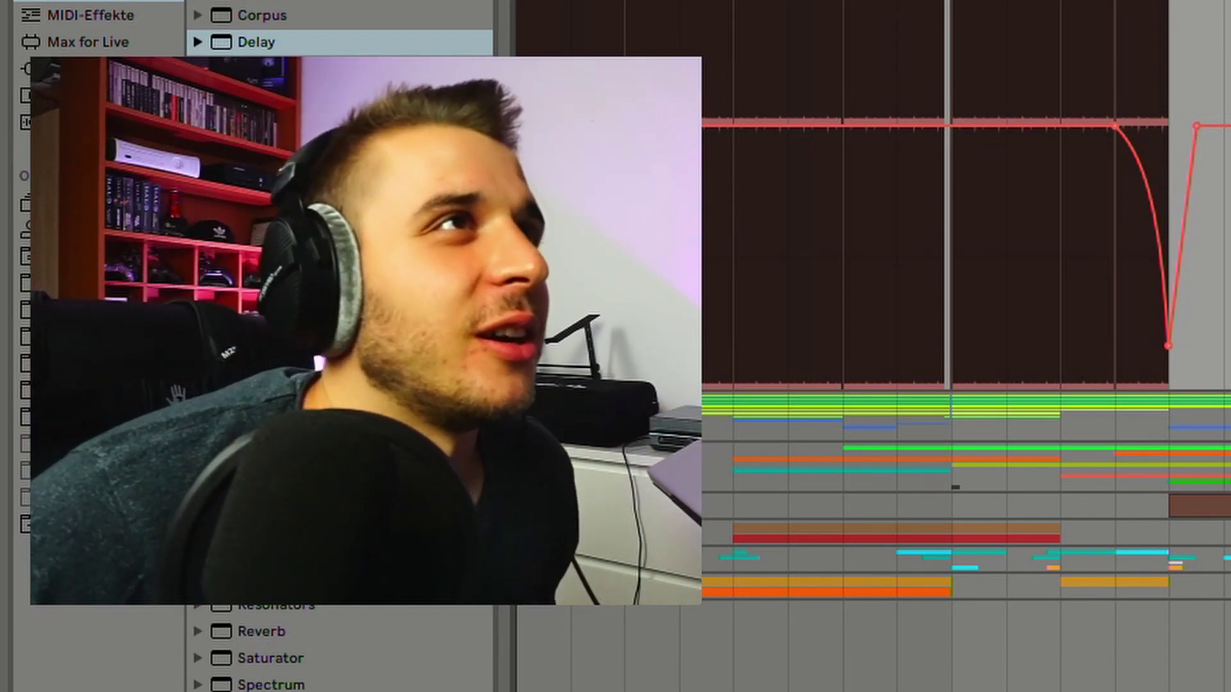
pyautogui.scroll(-10, 872, 346)
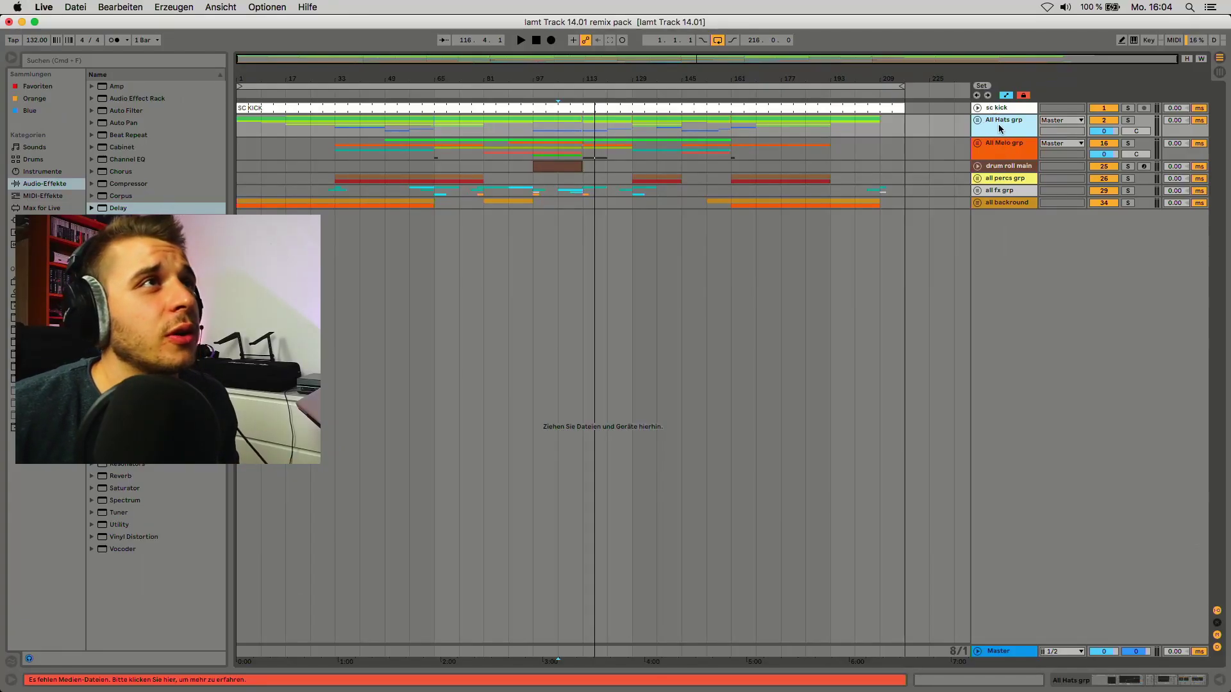
# - Dissolve the All Hats grp group so its shaker and hat tracks become top-level
pyautogui.click(978, 118)
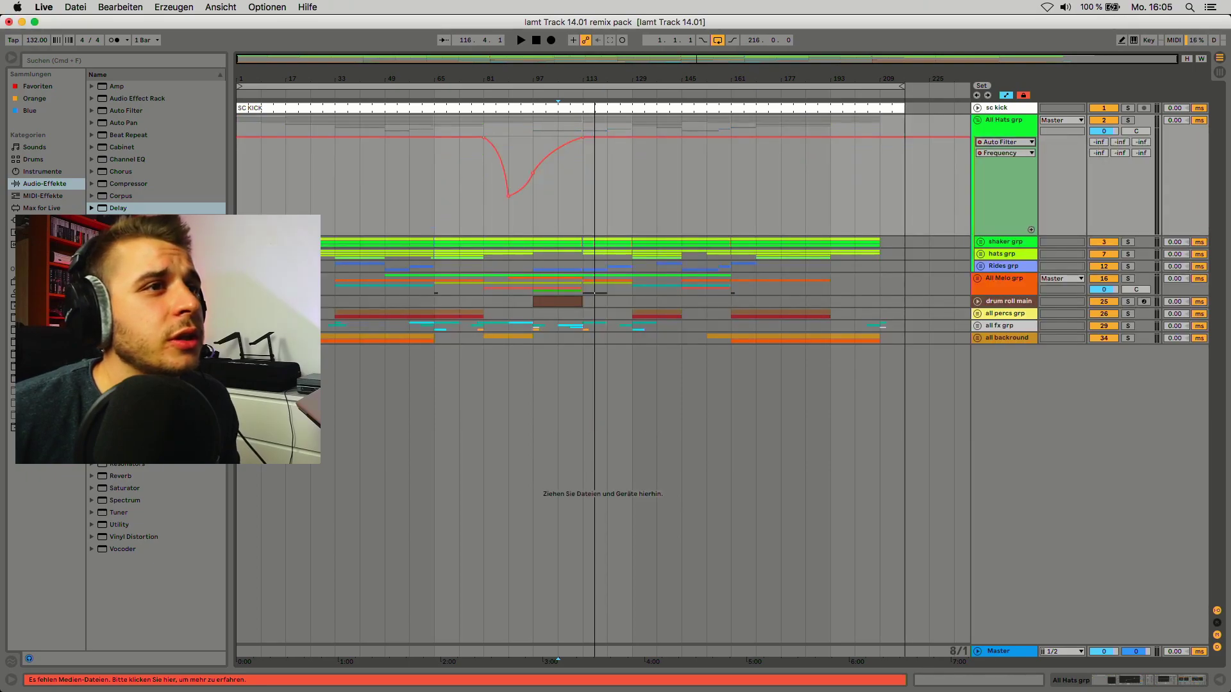
pyautogui.rightClick(997, 121)
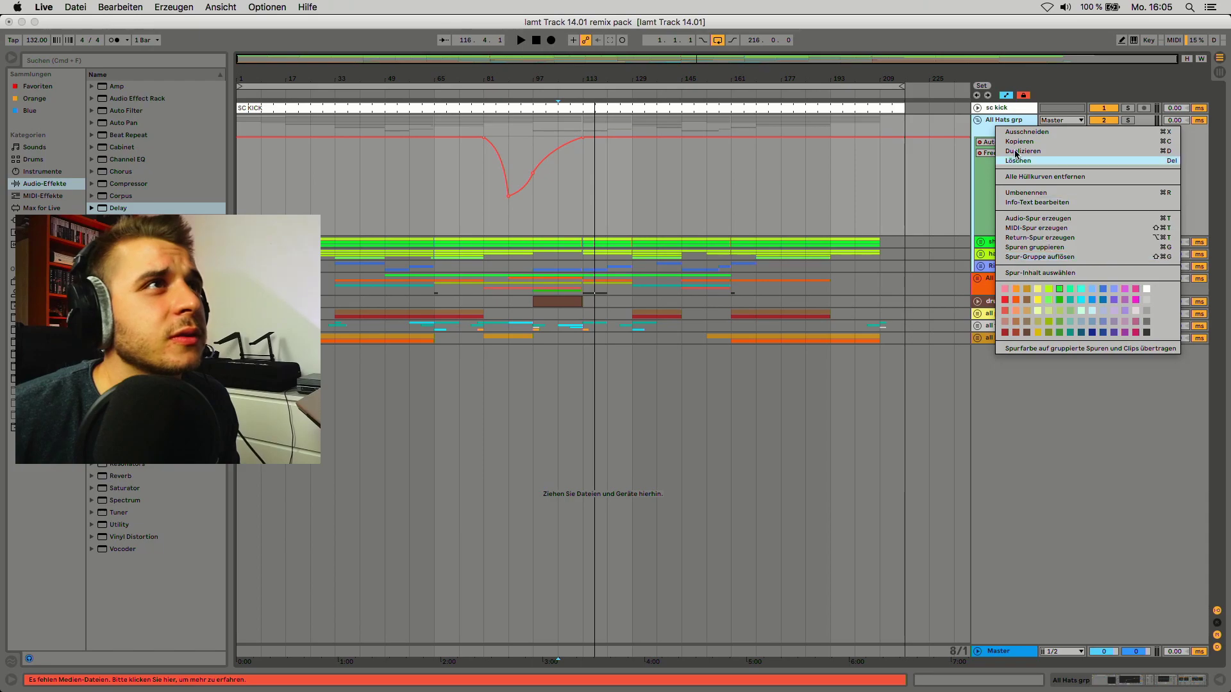
pyautogui.press('shift+super+g')
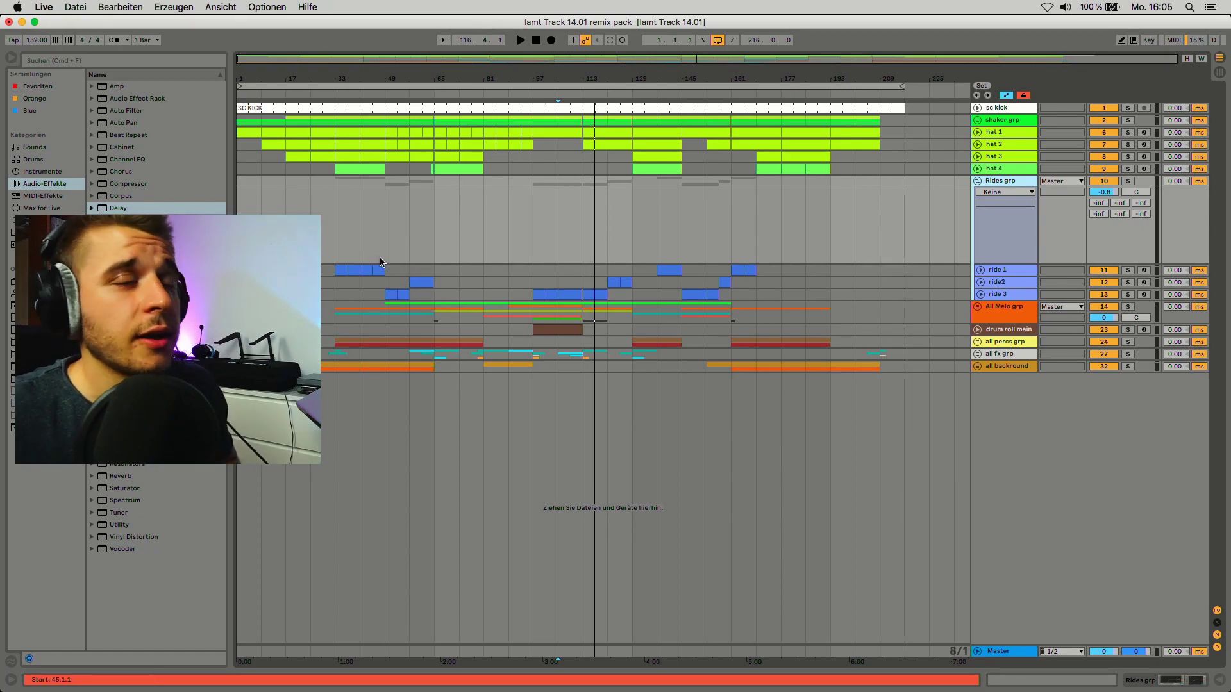
# - Fold Rides grp, dissolve the All Melo grp group, and unfold all fx grp
pyautogui.click(976, 180)
pyautogui.click(978, 193)
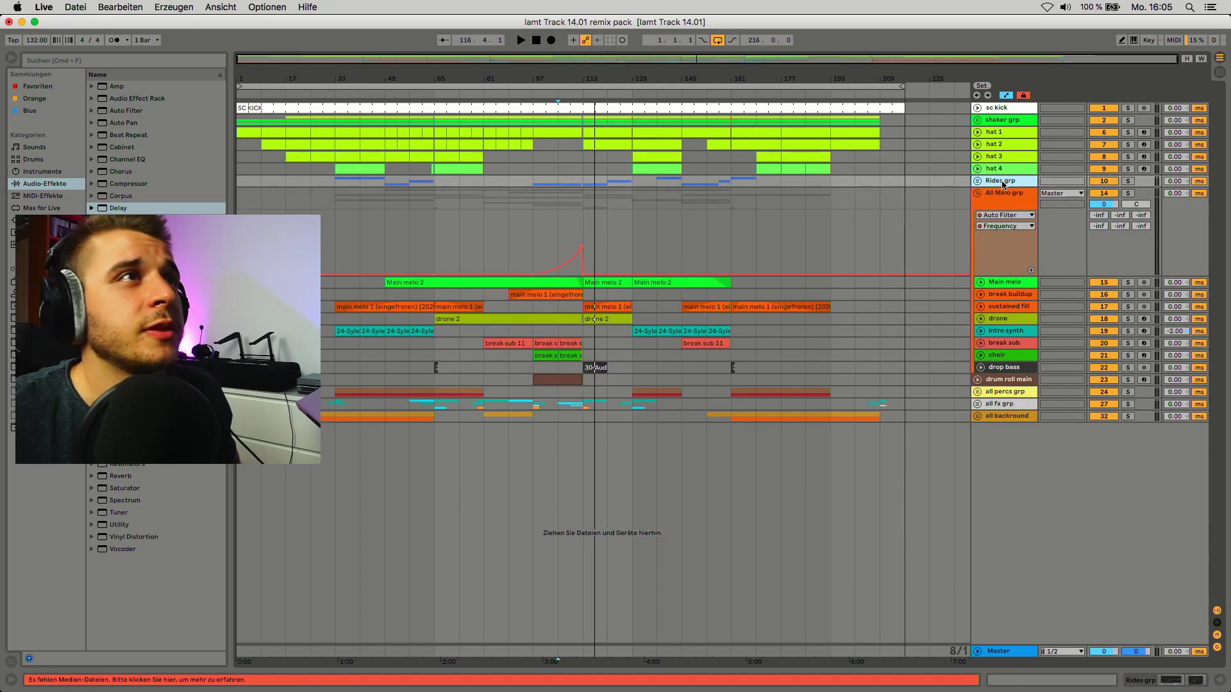
pyautogui.click(1003, 194)
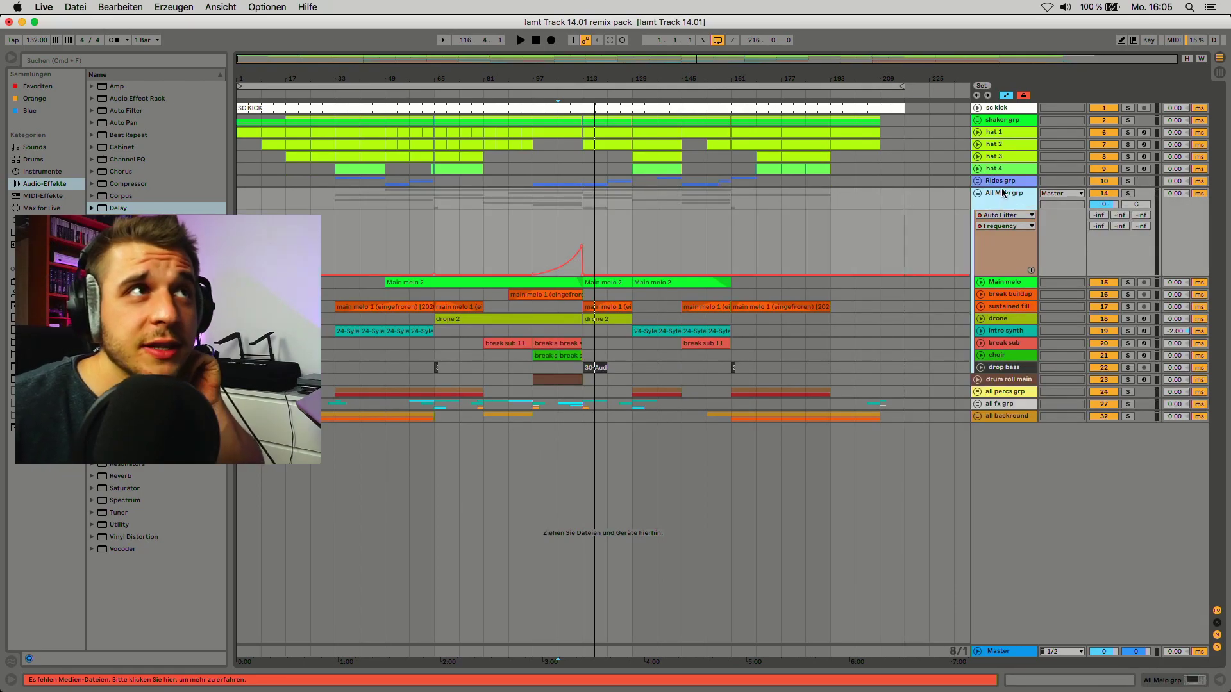
pyautogui.rightClick(1003, 193)
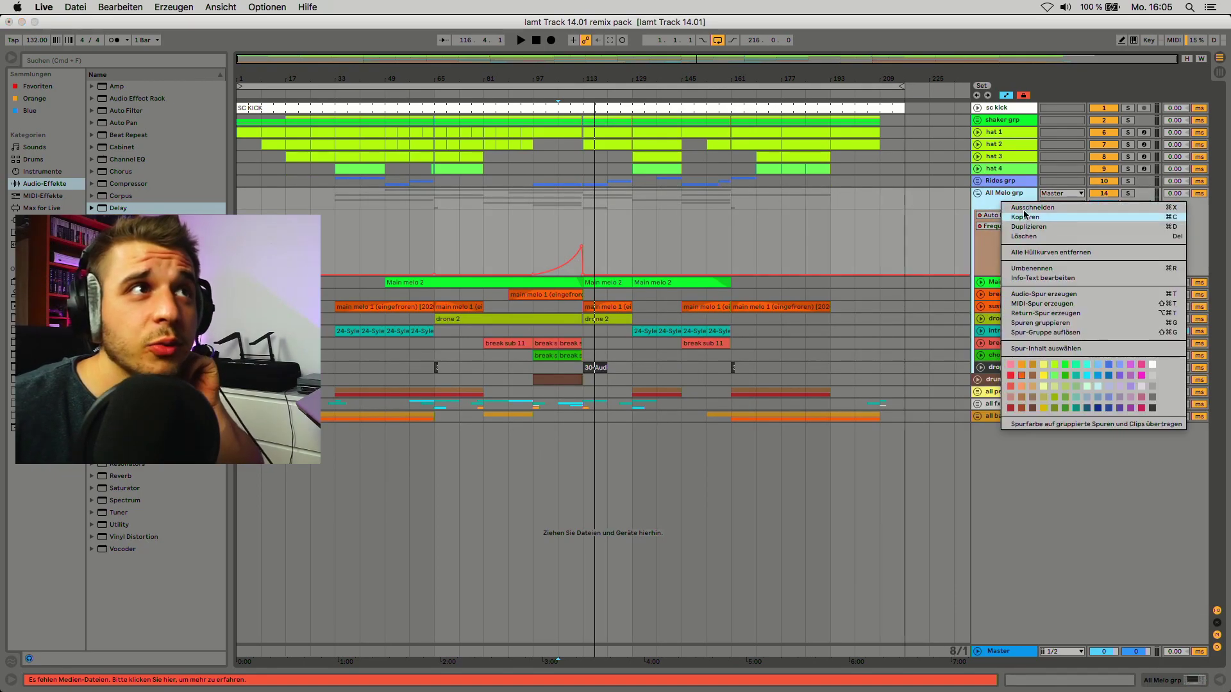
pyautogui.click(1044, 332)
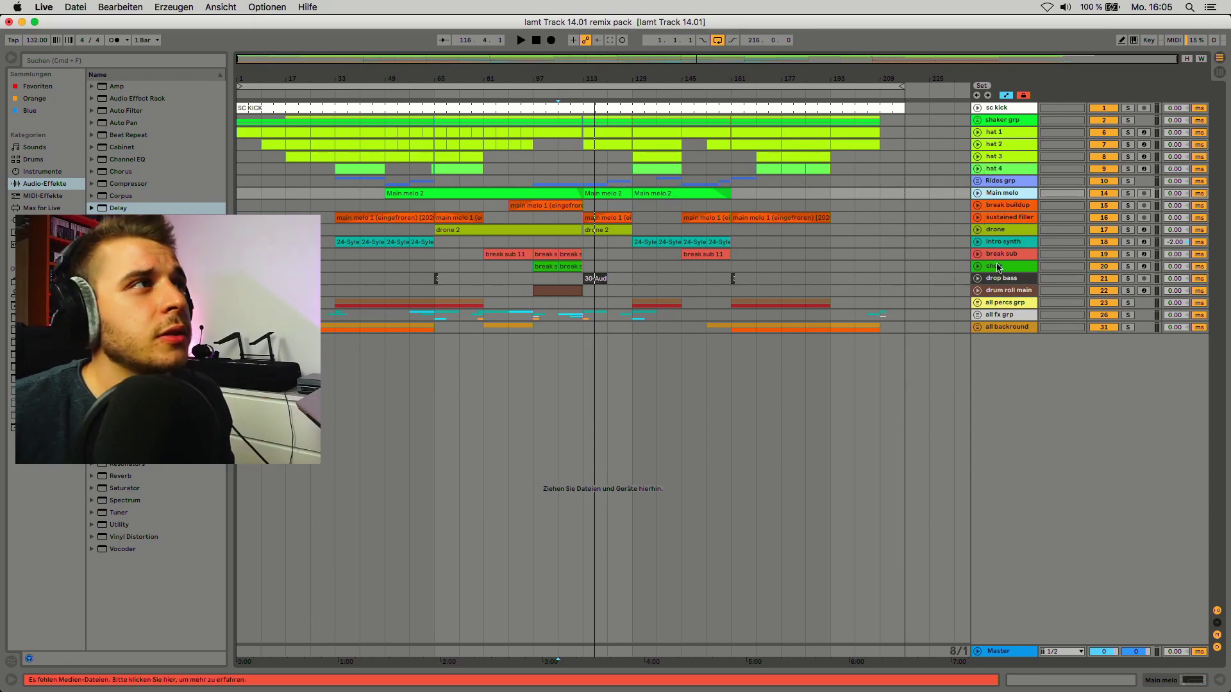
pyautogui.click(977, 314)
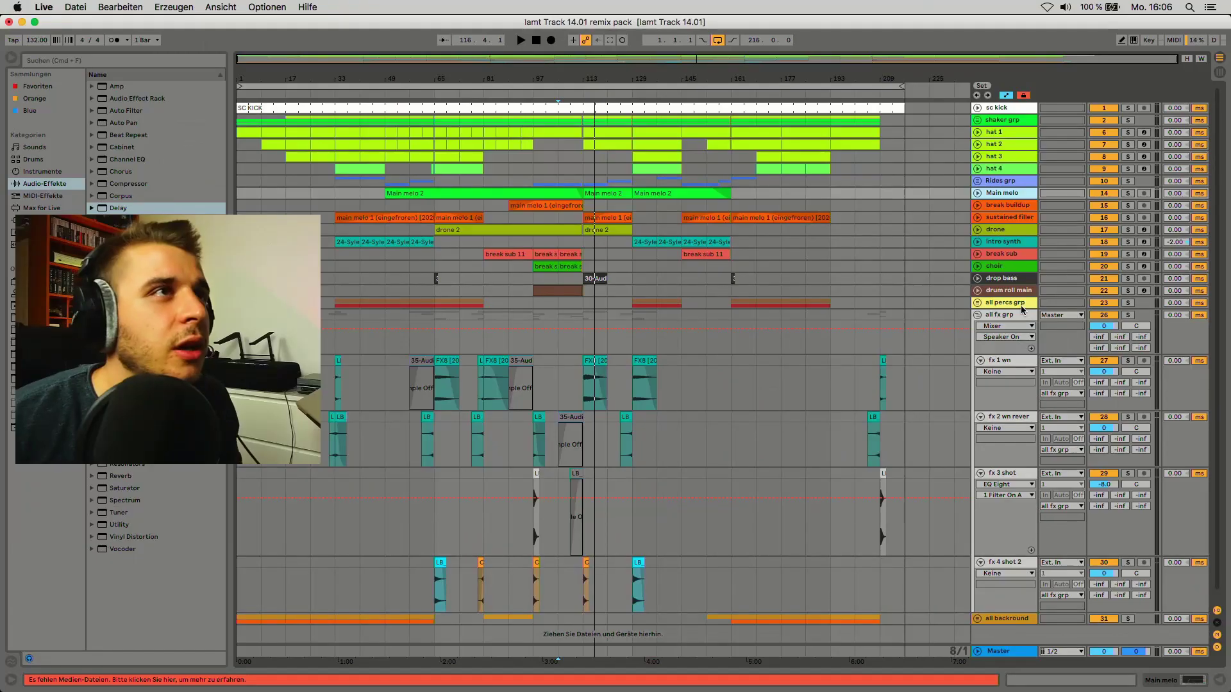
# - Dissolve all fx grp and fold tracks fx 1 wn through fx 4 shot 2
pyautogui.click(1022, 311)
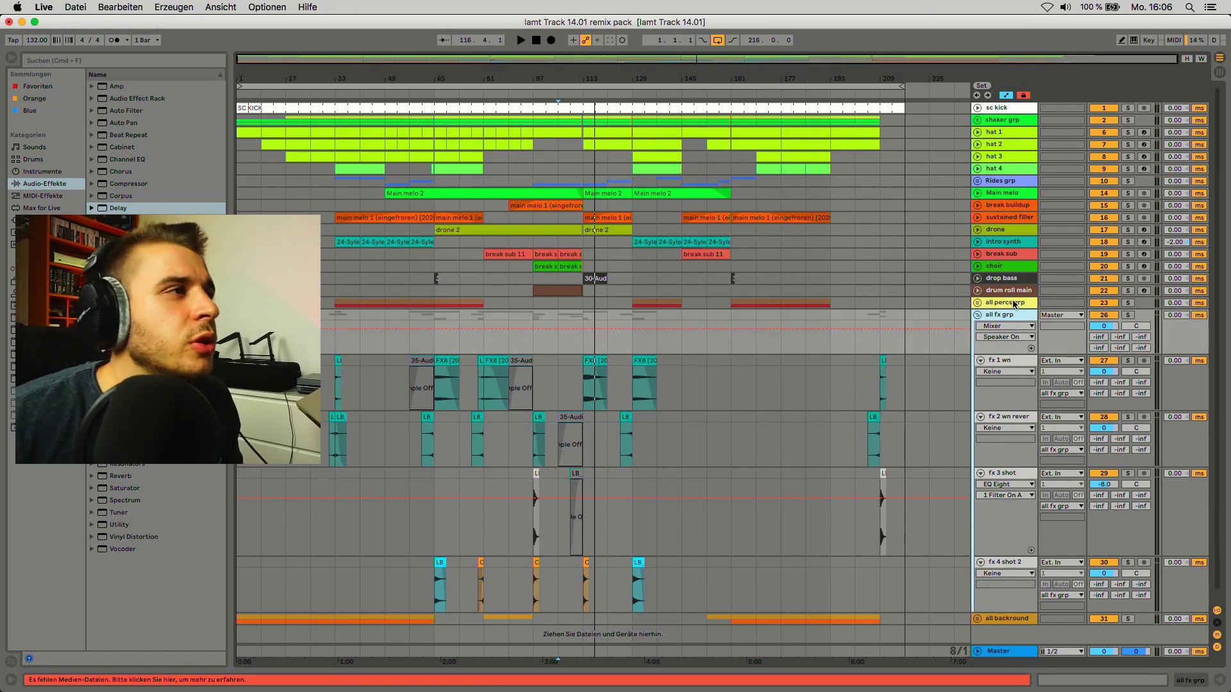
pyautogui.rightClick(1010, 313)
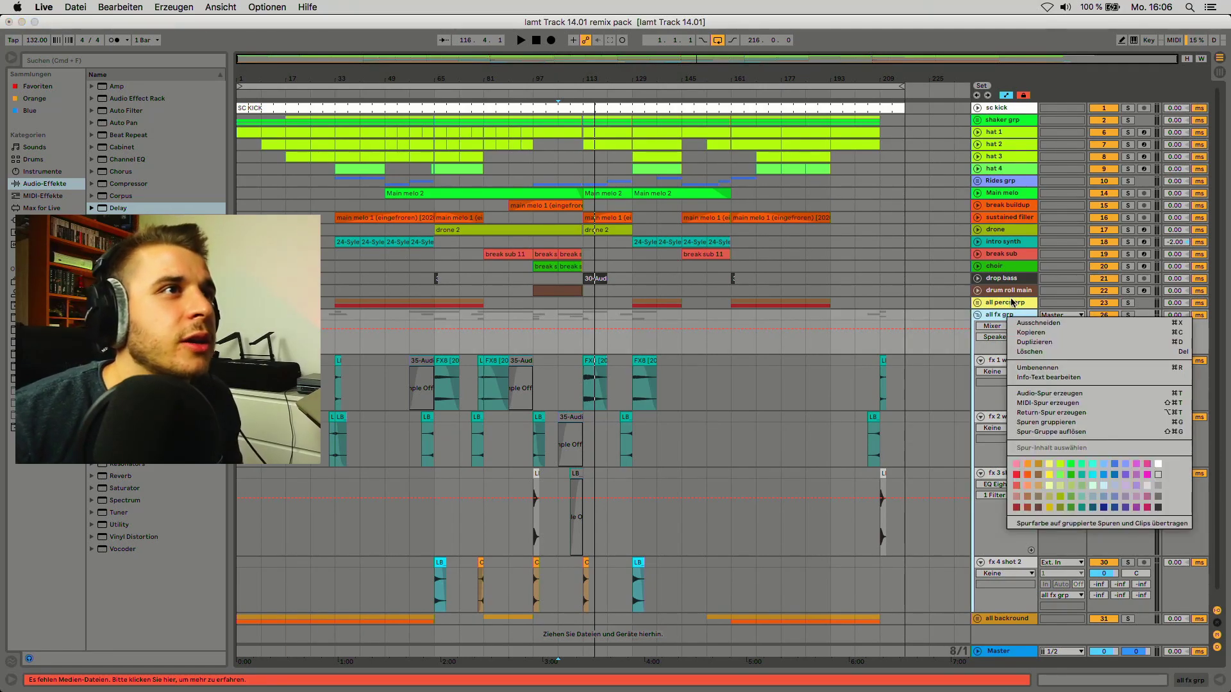
pyautogui.press('Return')
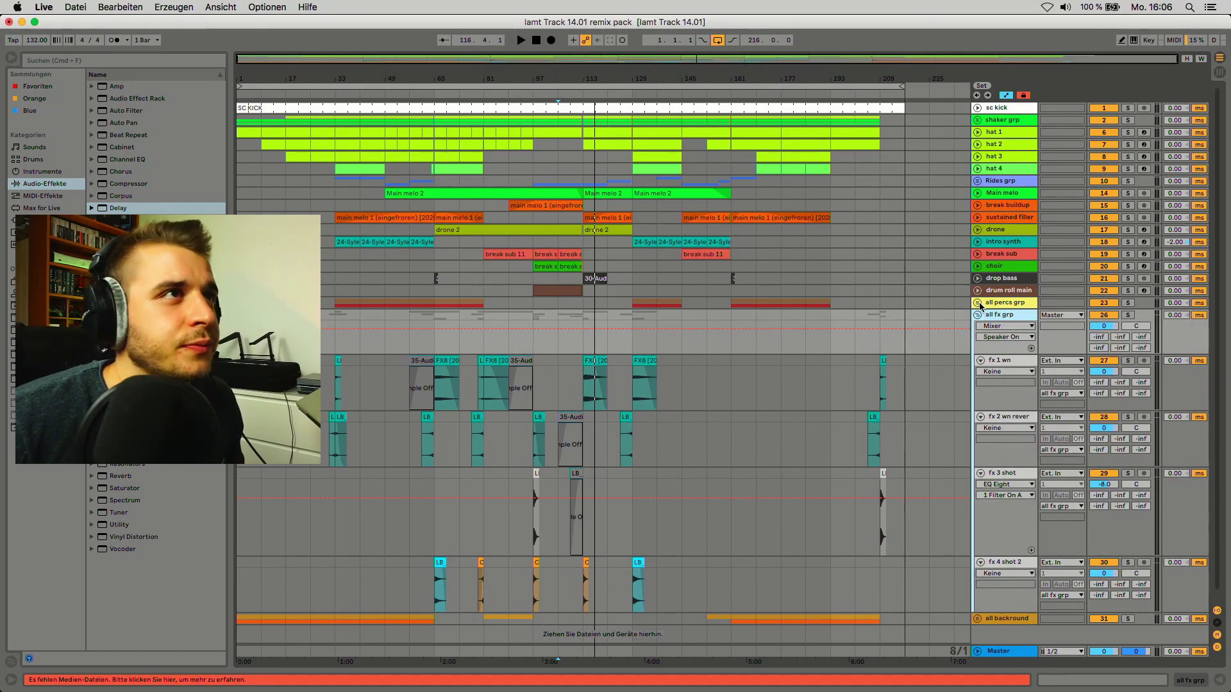
pyautogui.click(977, 315)
pyautogui.click(978, 327)
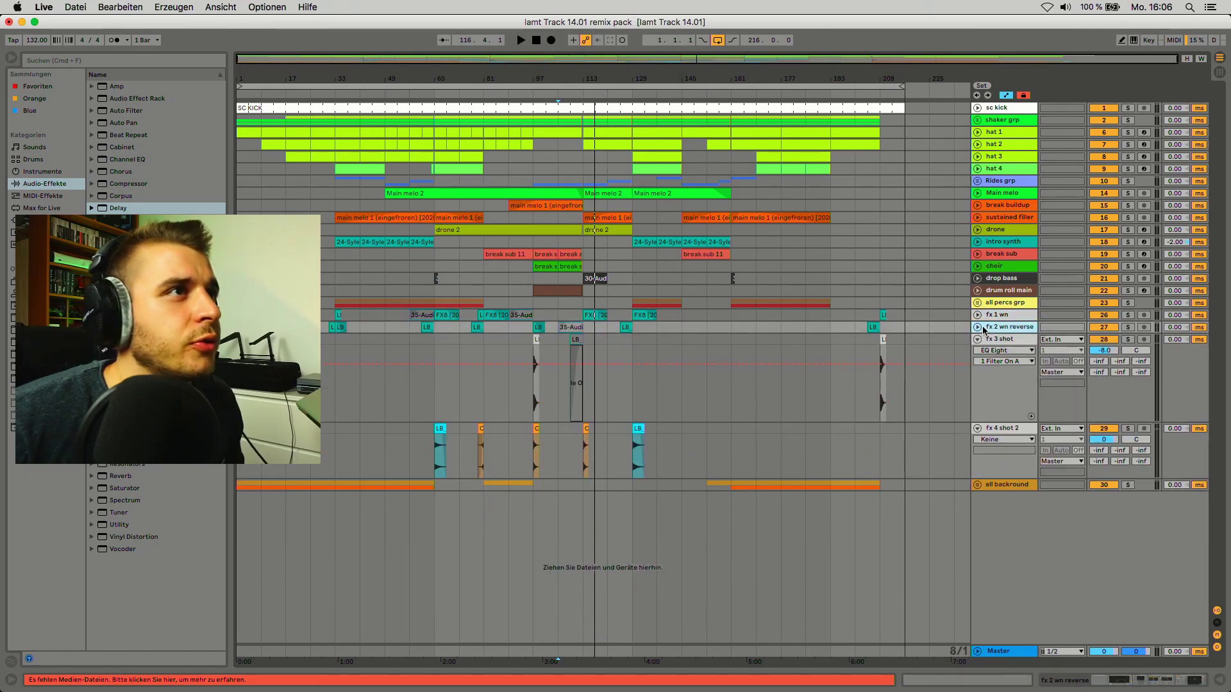
pyautogui.click(976, 339)
pyautogui.click(978, 351)
# - Unfold the all backround group and its back 1 track
pyautogui.click(979, 363)
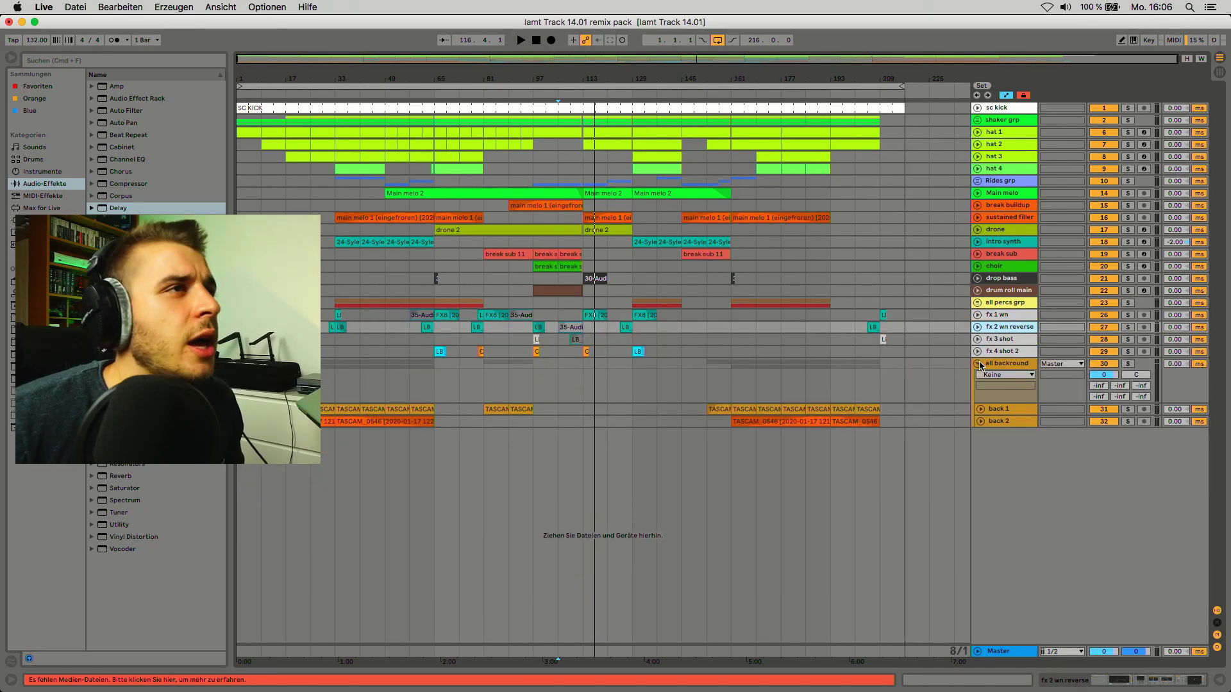
pyautogui.click(992, 362)
pyautogui.click(980, 409)
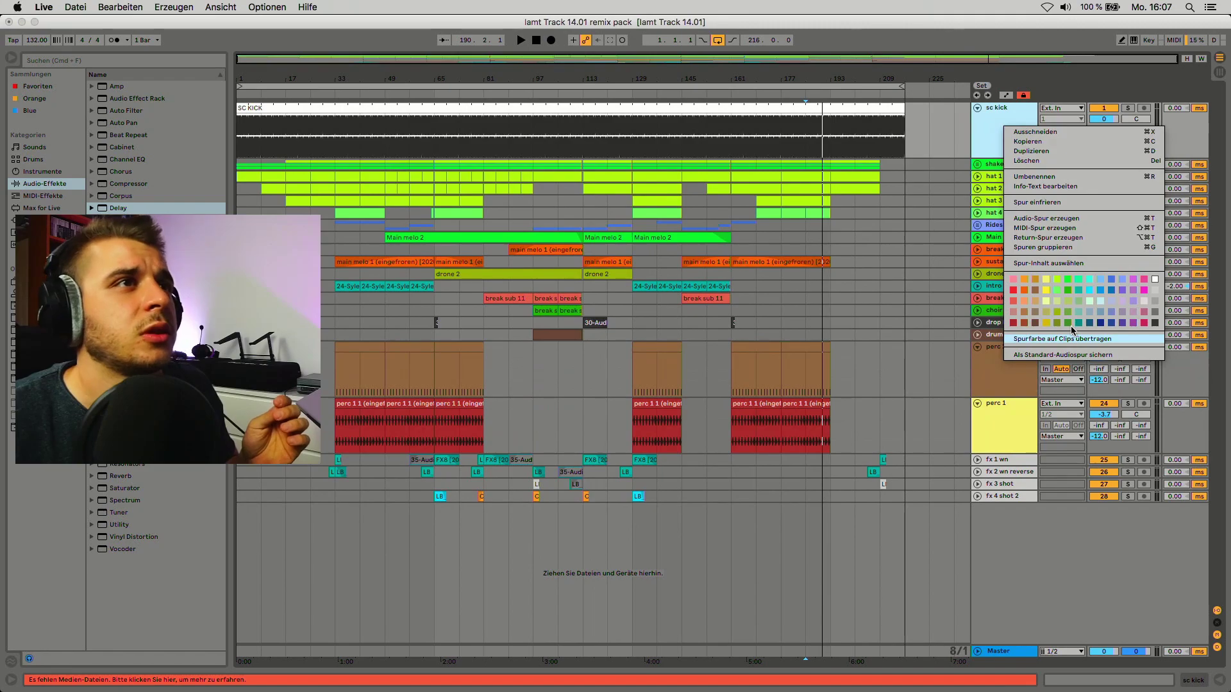
# - Delete the sc kick track
pyautogui.click(977, 108)
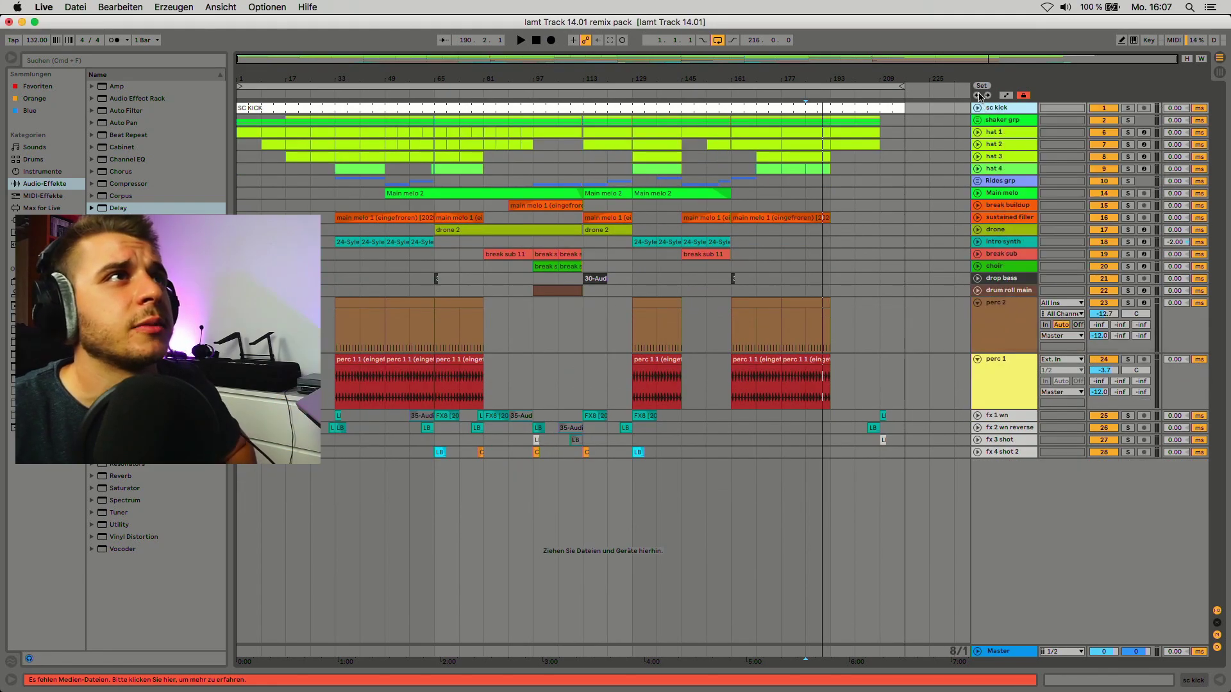
pyautogui.click(978, 106)
pyautogui.rightClick(990, 115)
pyautogui.press('Escape')
pyautogui.press('Delete')
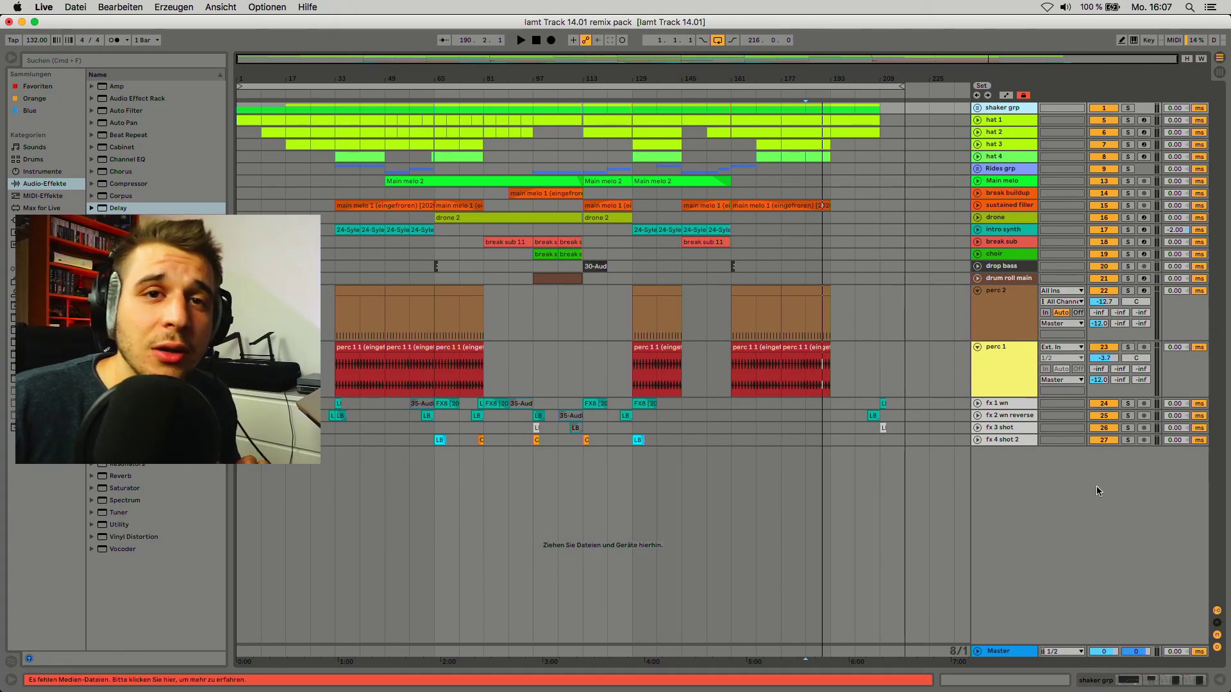
# - Show the return tracks and delete all six returns, A main melo through F choir
pyautogui.click(1217, 622)
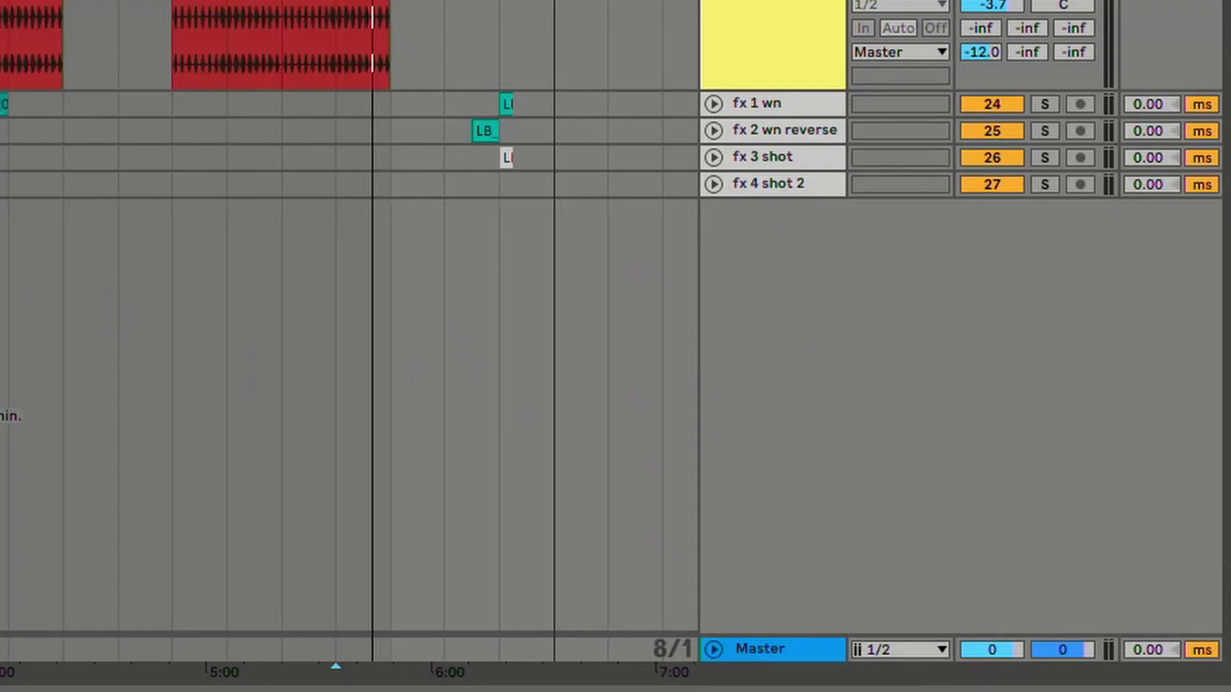
pyautogui.click(774, 490)
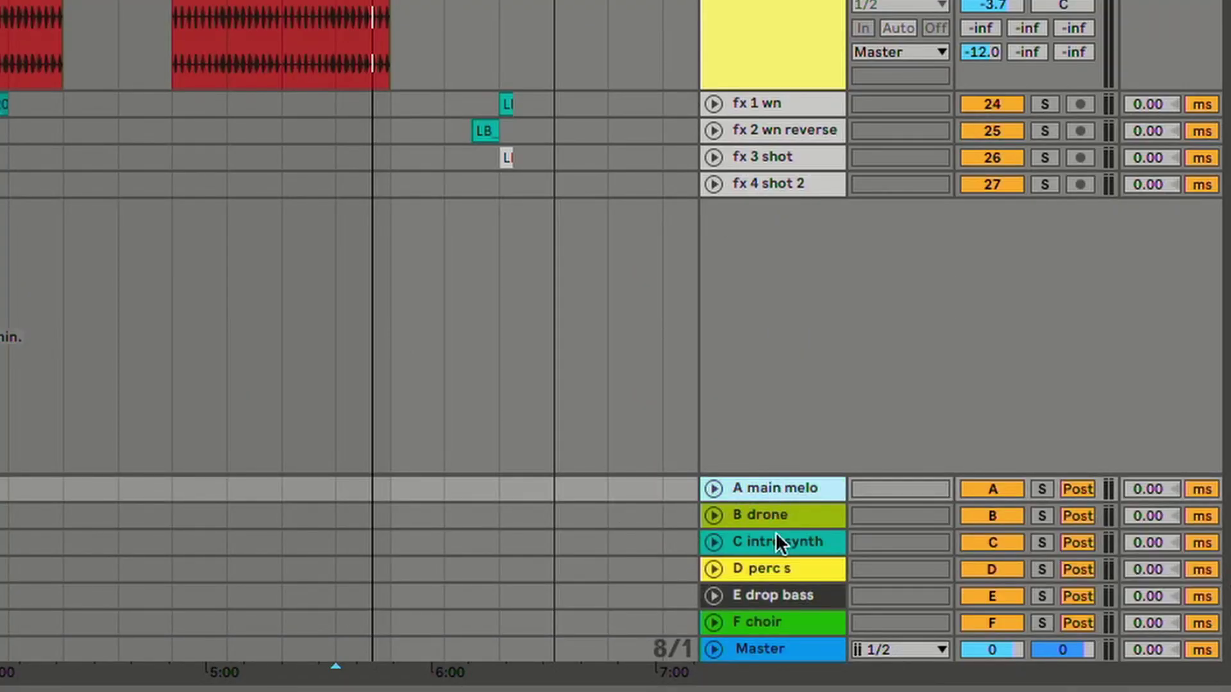
pyautogui.hotkey('ctrl', 'a')
pyautogui.rightClick(795, 513)
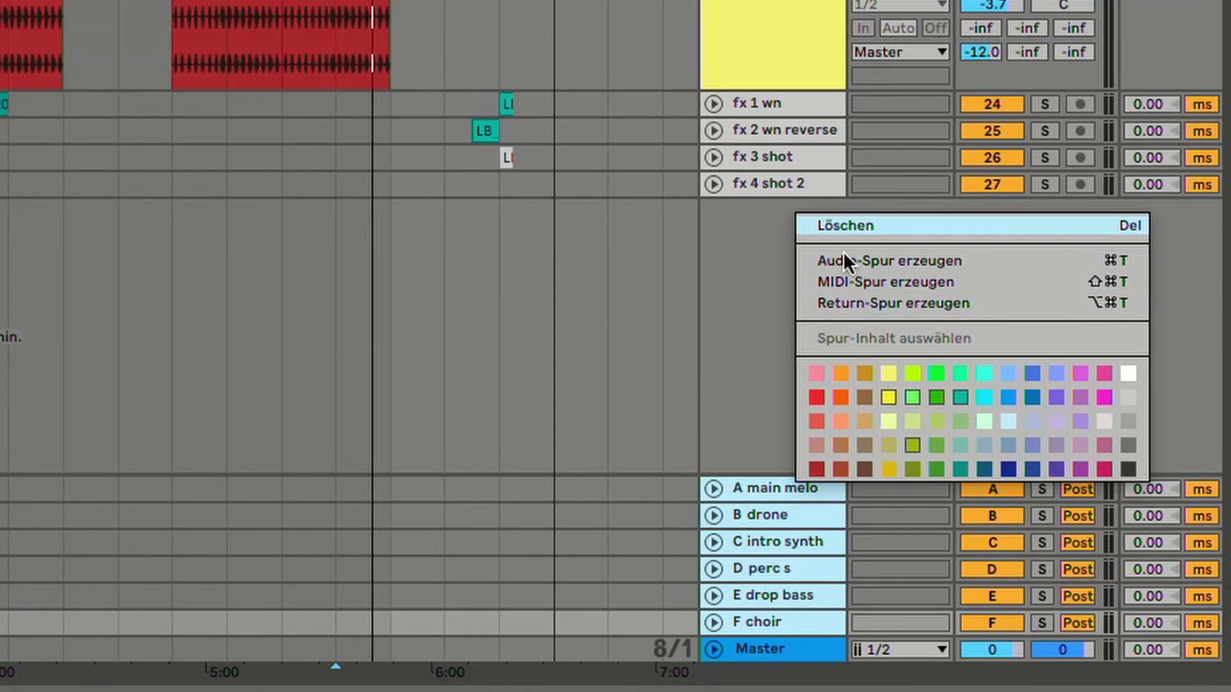
pyautogui.press('Return')
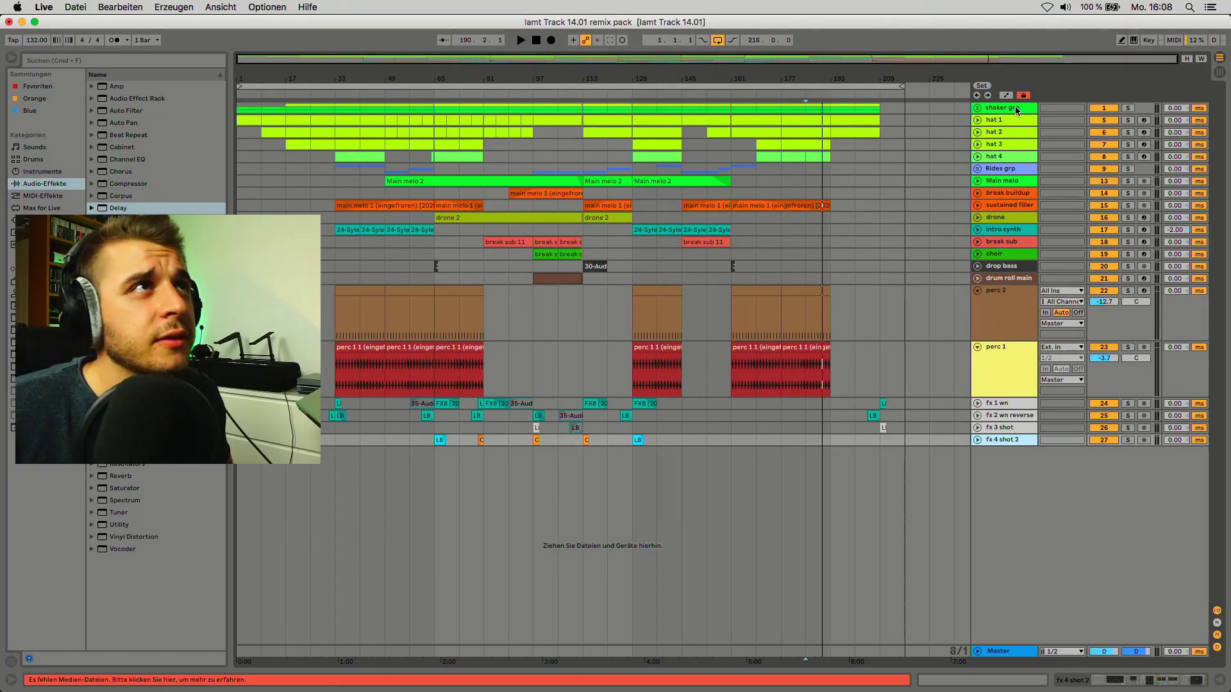
# - Inspect the shaker grp device chain in the Detail View, then hide it
pyautogui.click(1015, 109)
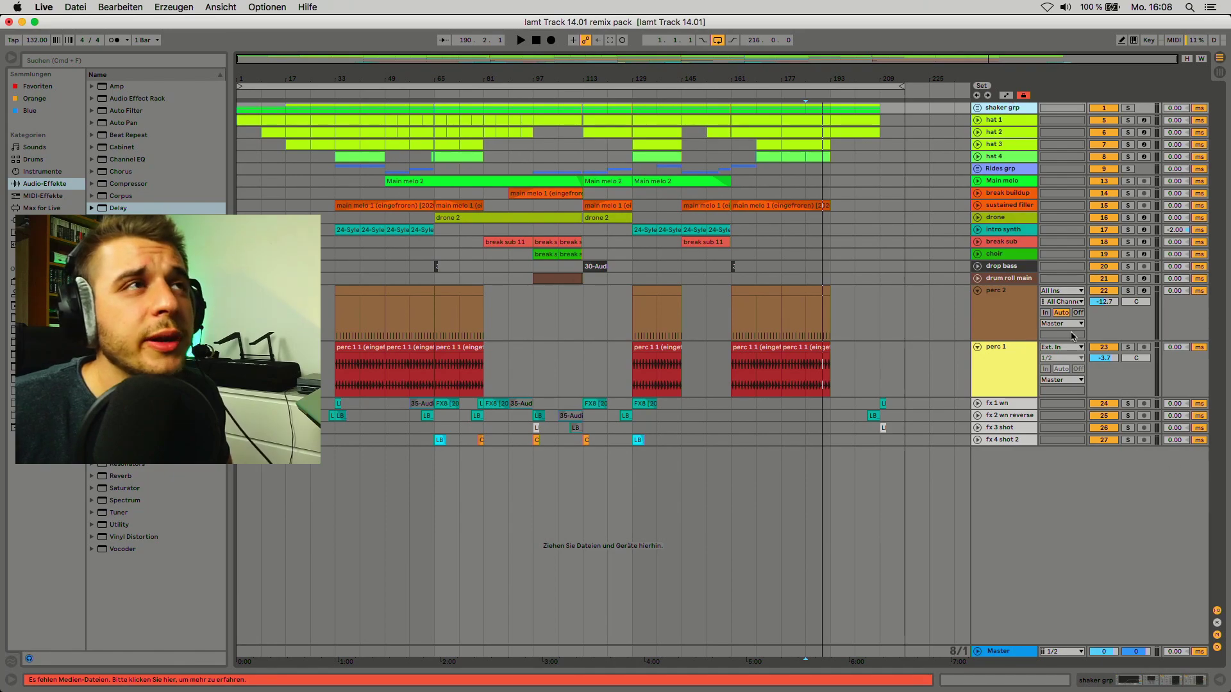
pyautogui.click(1219, 682)
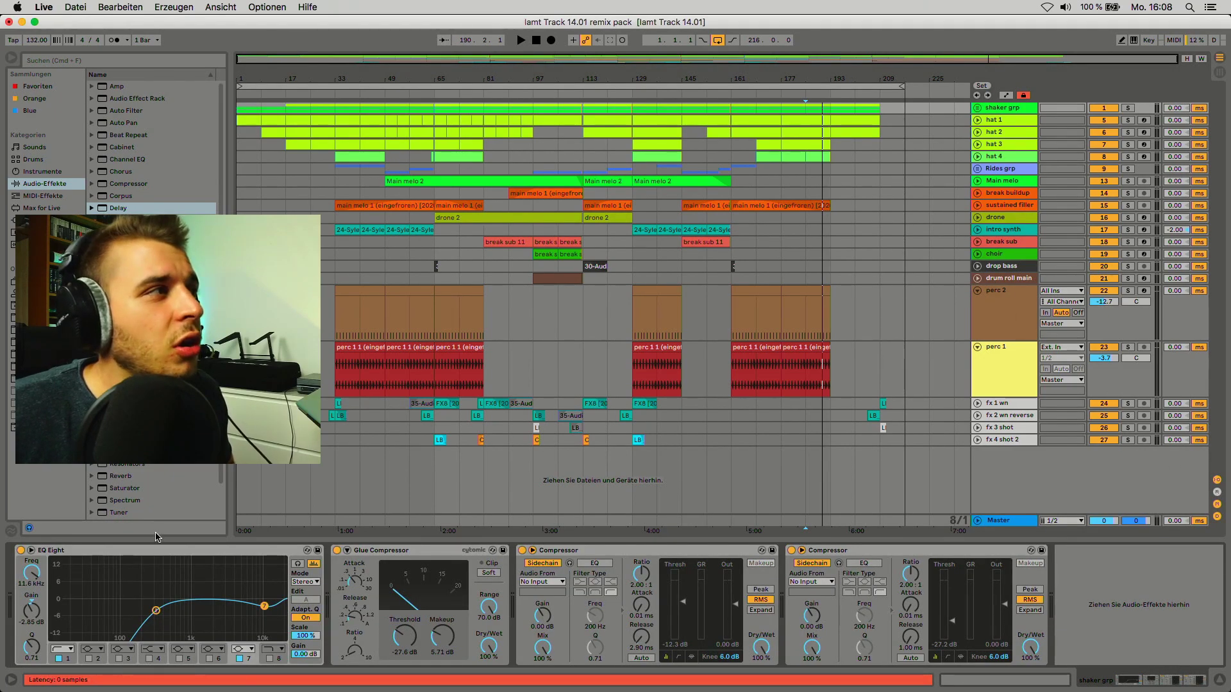
pyautogui.click(1220, 680)
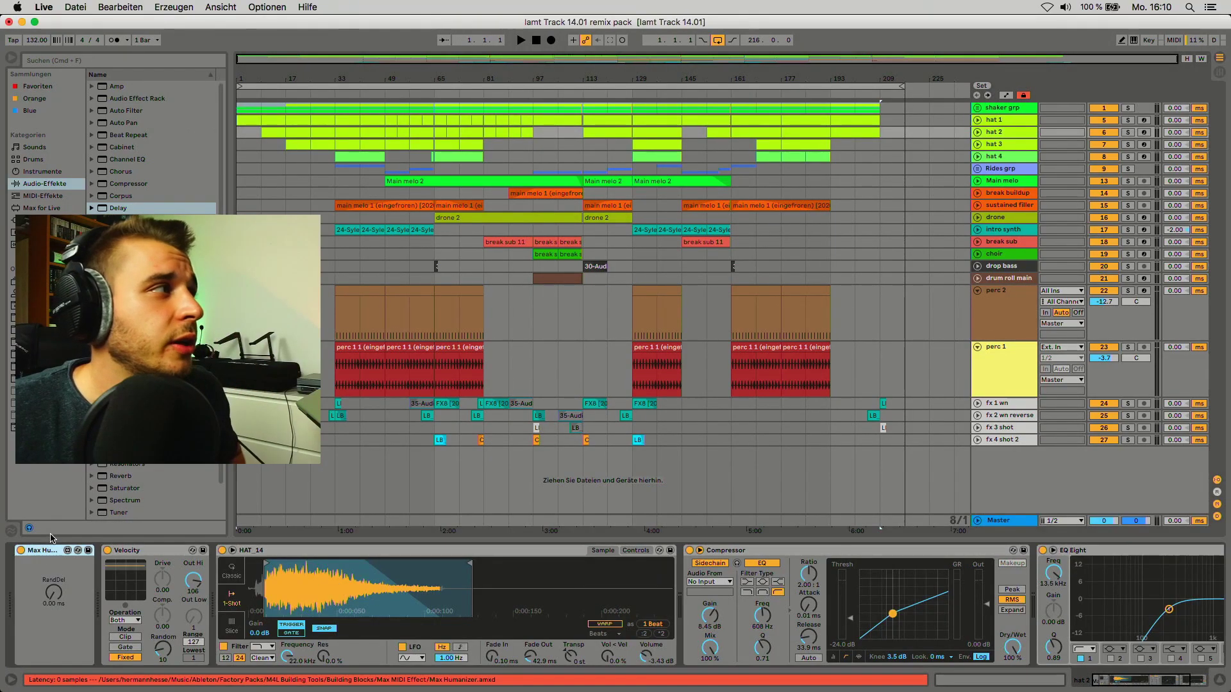
pyautogui.hscroll(3, 221, 555)
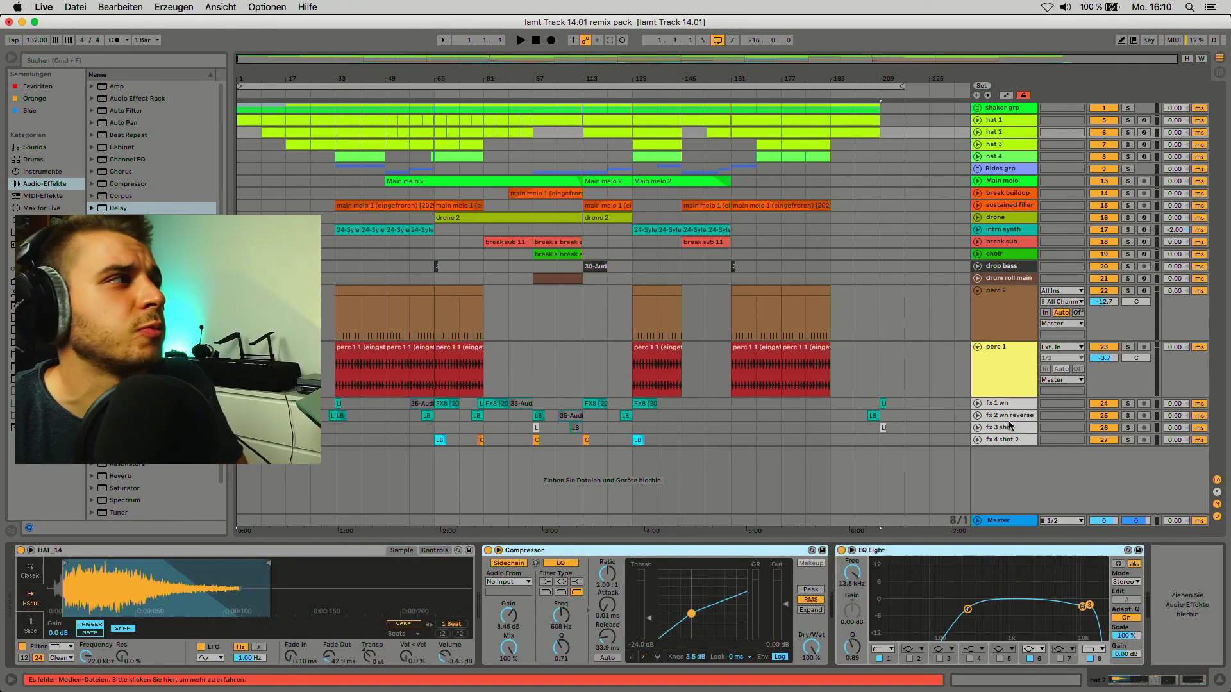
# - View the device chains of the hat 1 and hat 3 tracks
pyautogui.click(1004, 119)
pyautogui.click(995, 144)
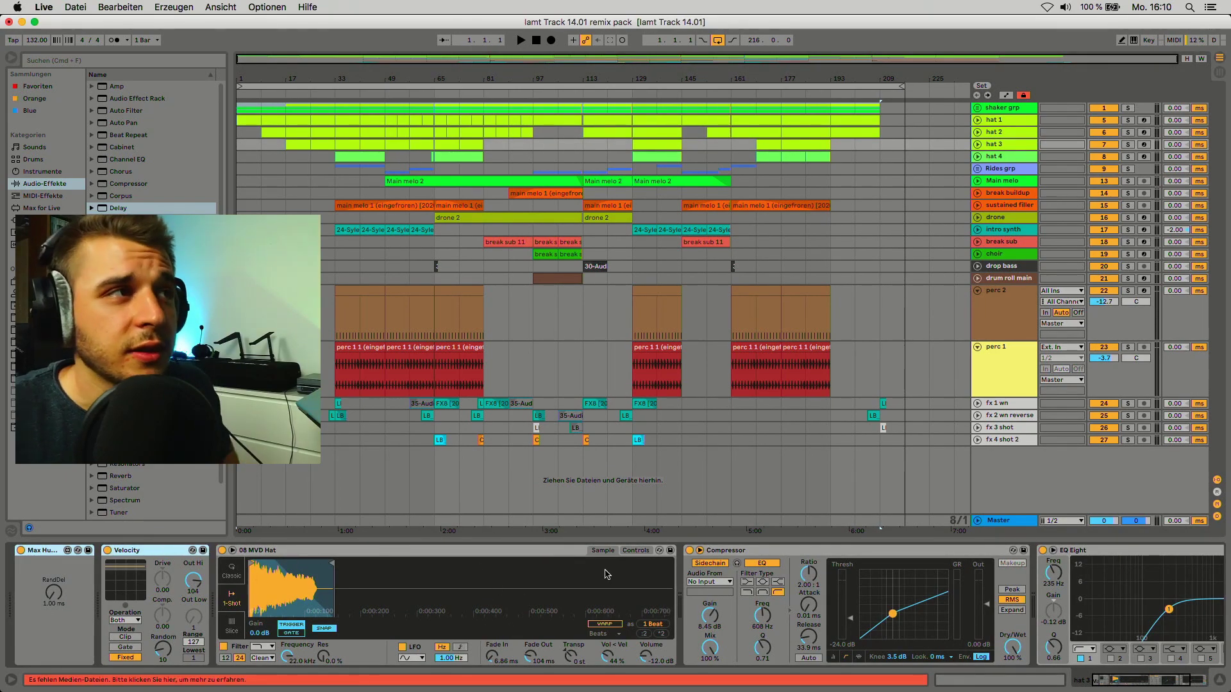
pyautogui.hscroll(3, 607, 574)
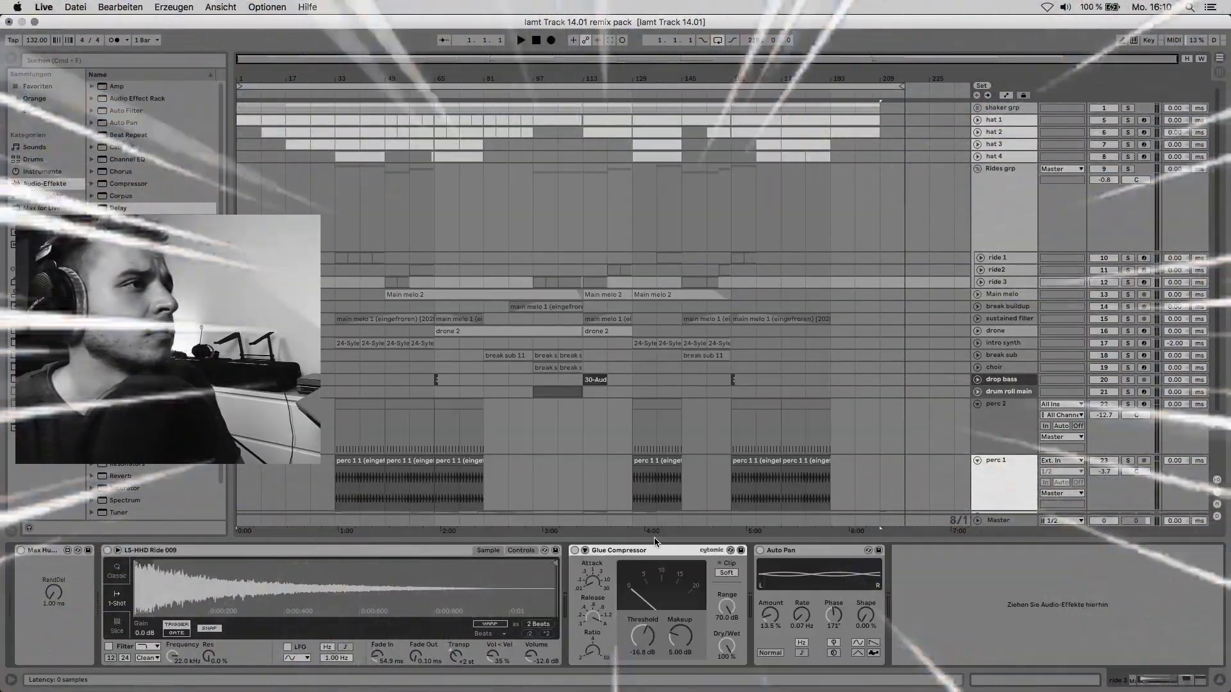
# - Collapse Rides grp, select the main melo 1 clip on break buildup, and fold its Saturator
pyautogui.click(977, 168)
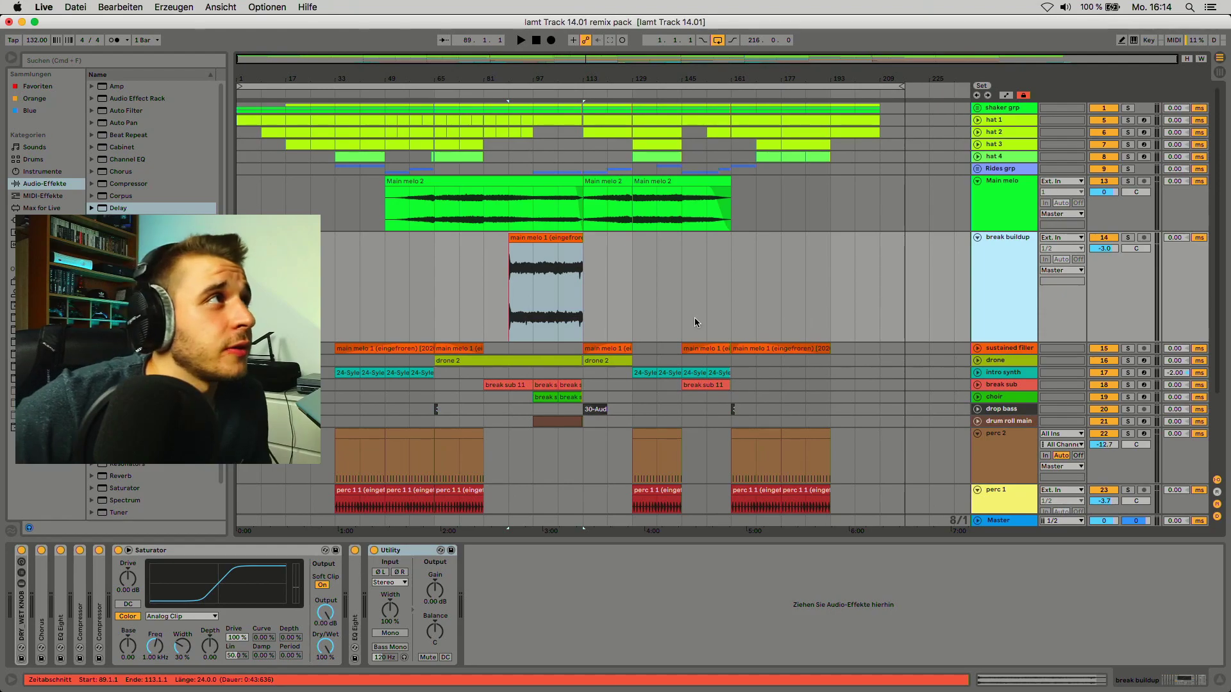
pyautogui.moveTo(518, 244)
pyautogui.mouseDown()
pyautogui.moveTo(513, 233)
pyautogui.moveTo(562, 242)
pyautogui.moveTo(517, 237)
pyautogui.mouseUp()
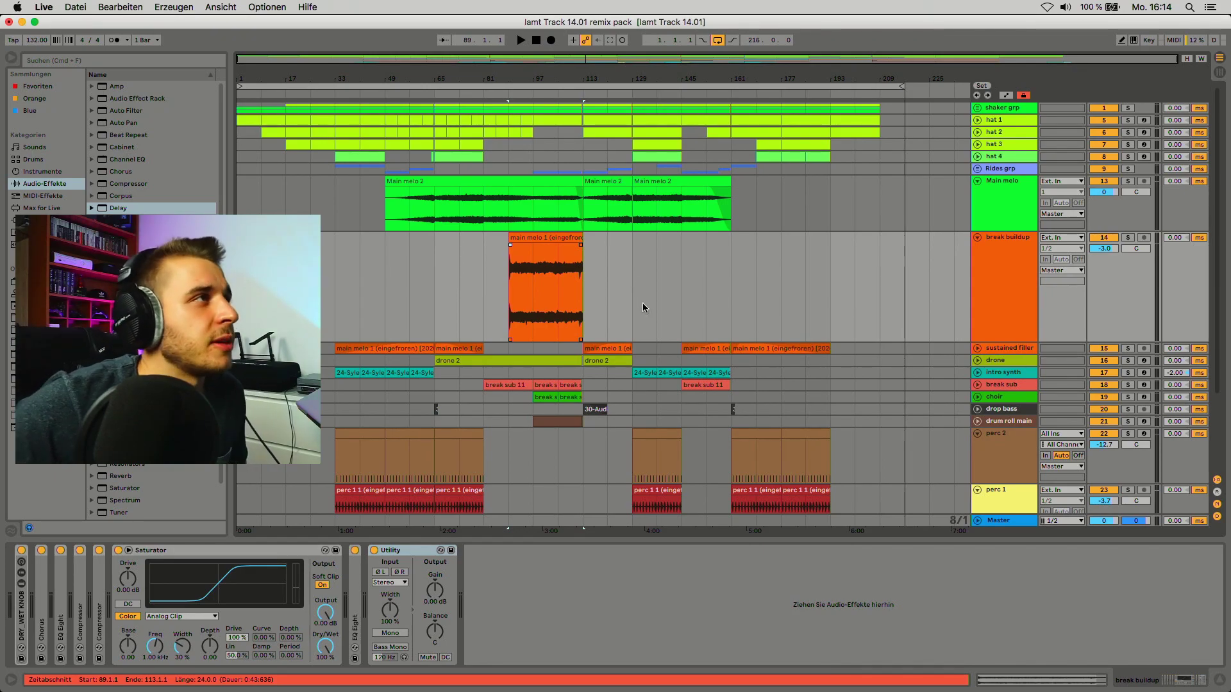
pyautogui.scroll(-3, 642, 303)
pyautogui.scroll(3, 622, 320)
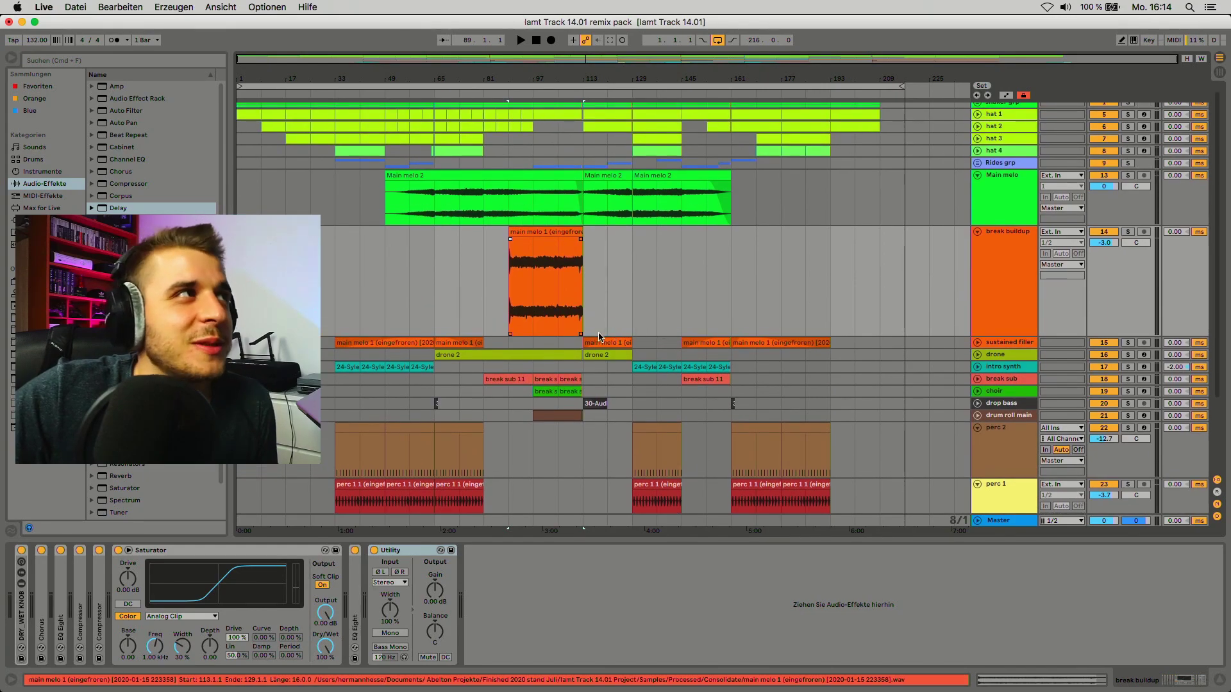
pyautogui.click(515, 231)
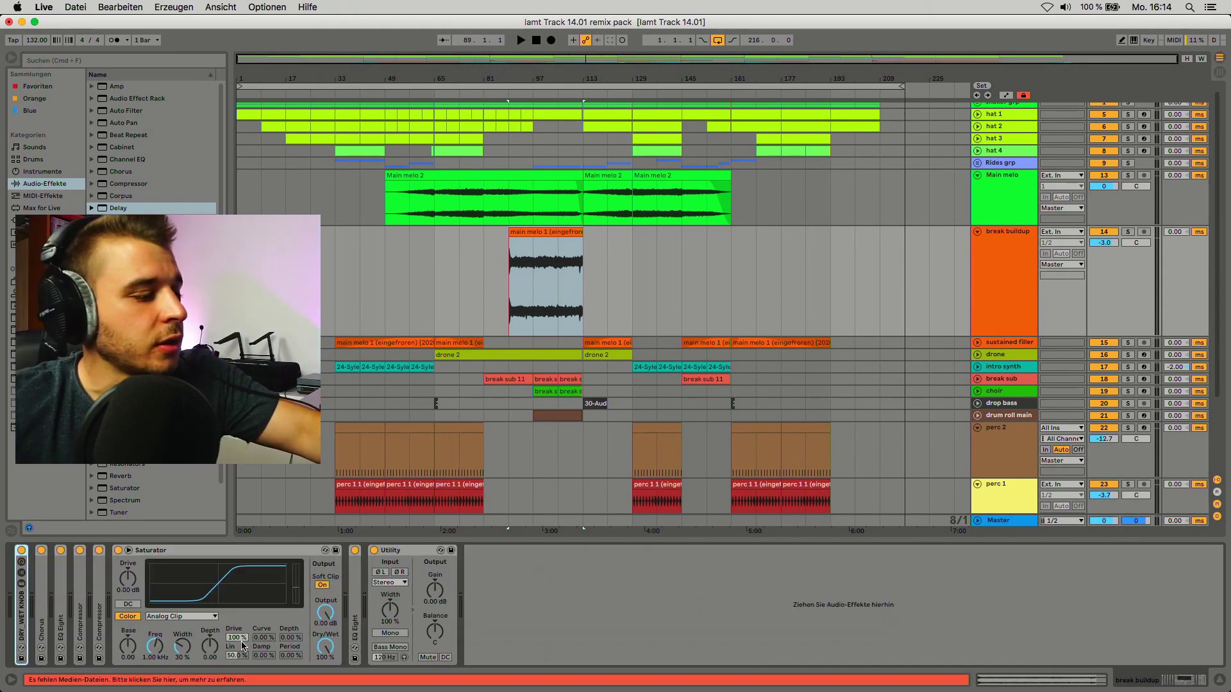
pyautogui.doubleClick(174, 549)
pyautogui.click(334, 578)
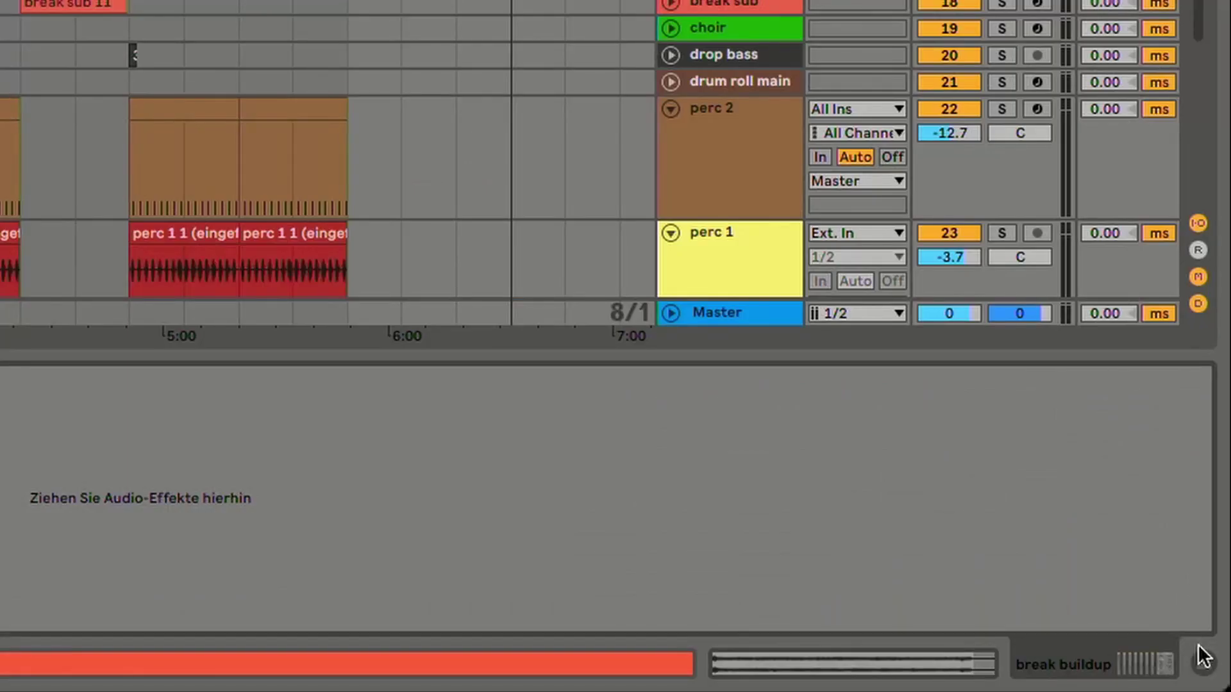
# - Toggle the Detail View off and on, fold break buildup, and unfold and select sustained filler
pyautogui.click(1203, 657)
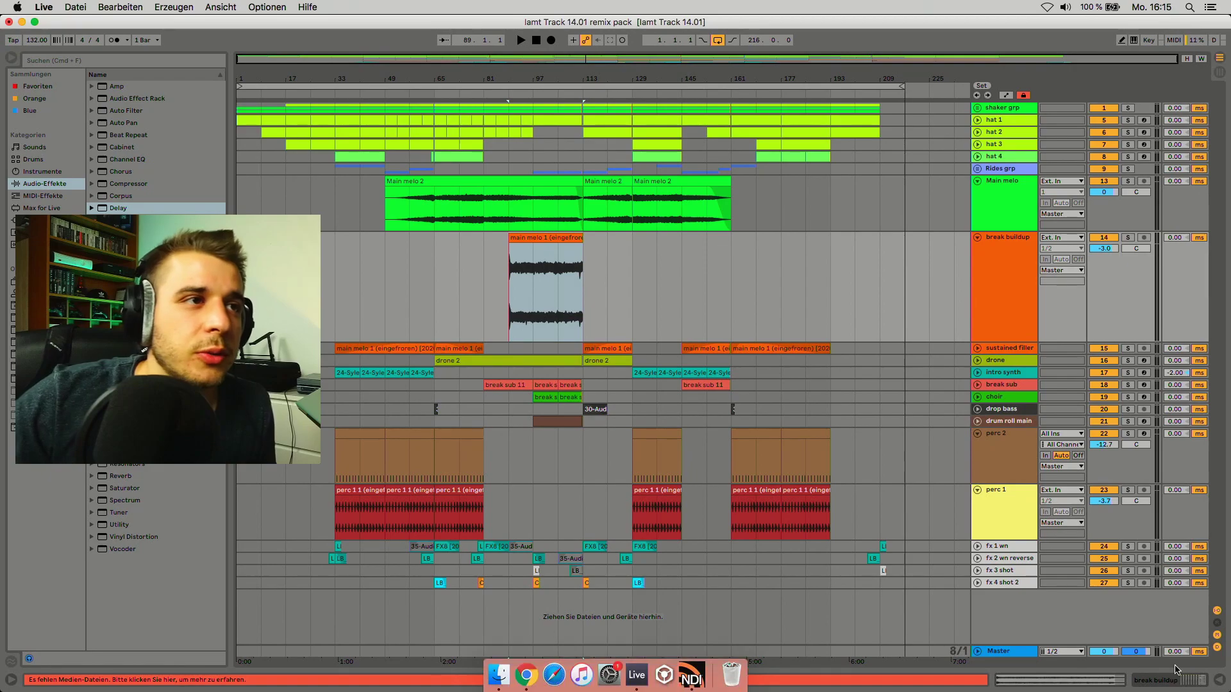
pyautogui.click(1216, 678)
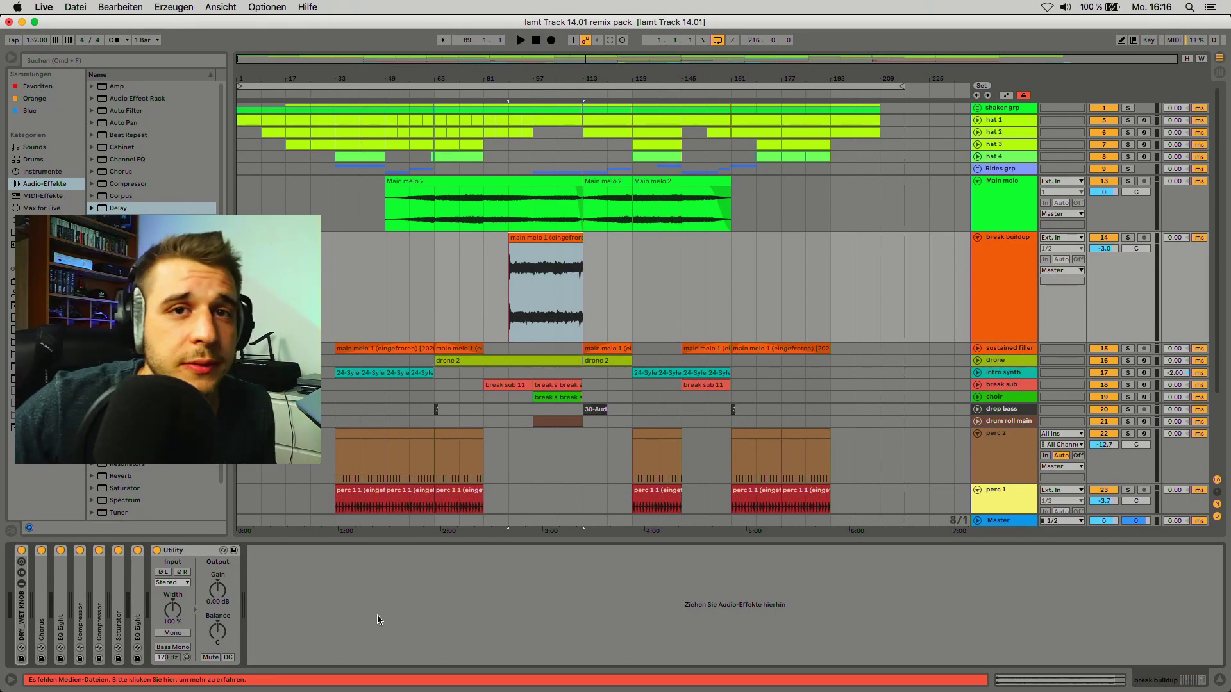
pyautogui.click(978, 236)
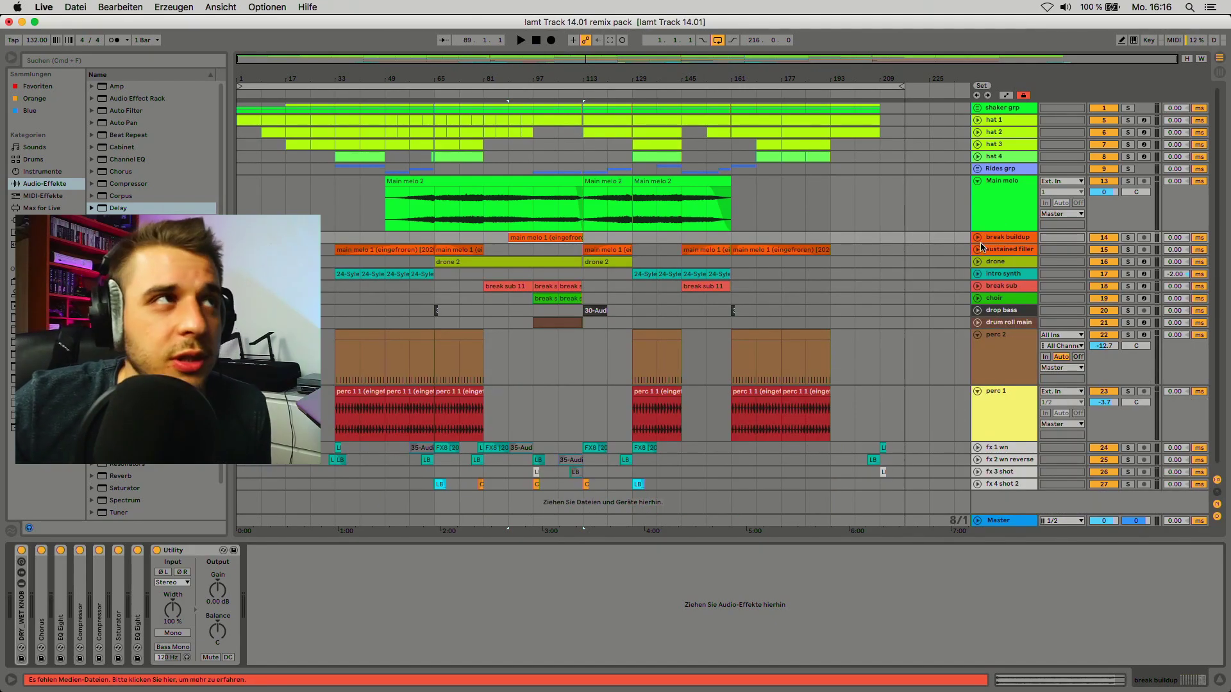
pyautogui.click(977, 250)
pyautogui.click(999, 249)
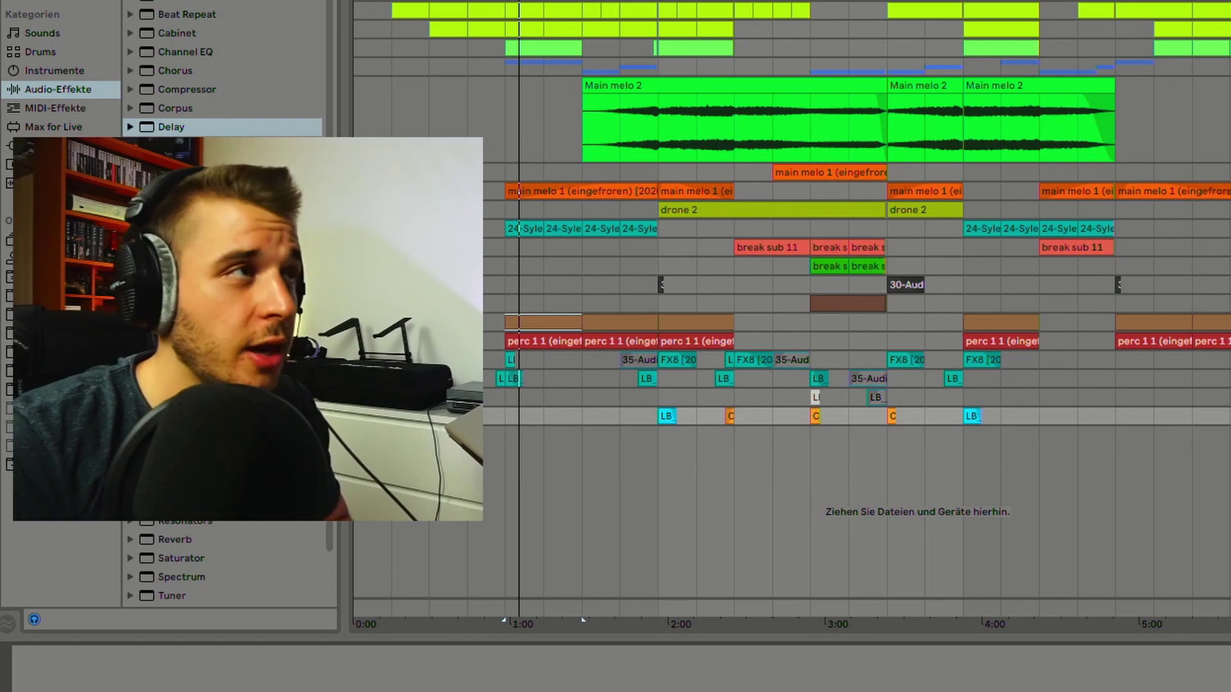
# - Open the Audio/Video export dialog from the File menu and check its WAV file-type options
pyautogui.press('super+shift+r')
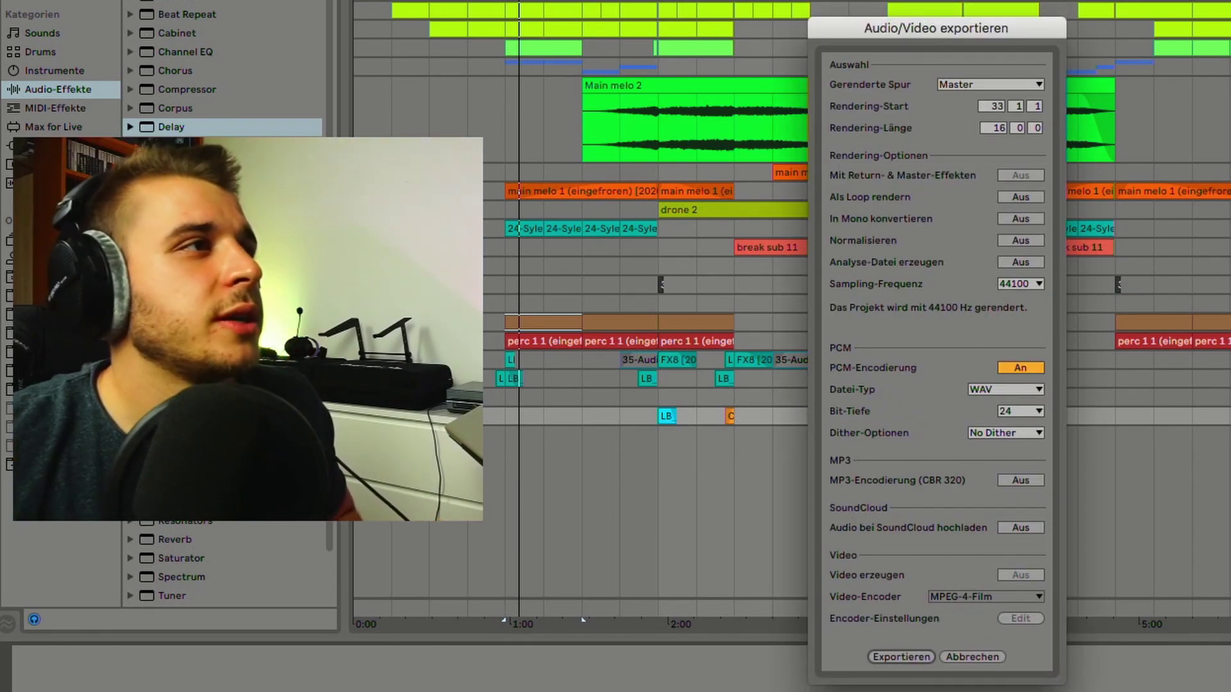
pyautogui.click(978, 656)
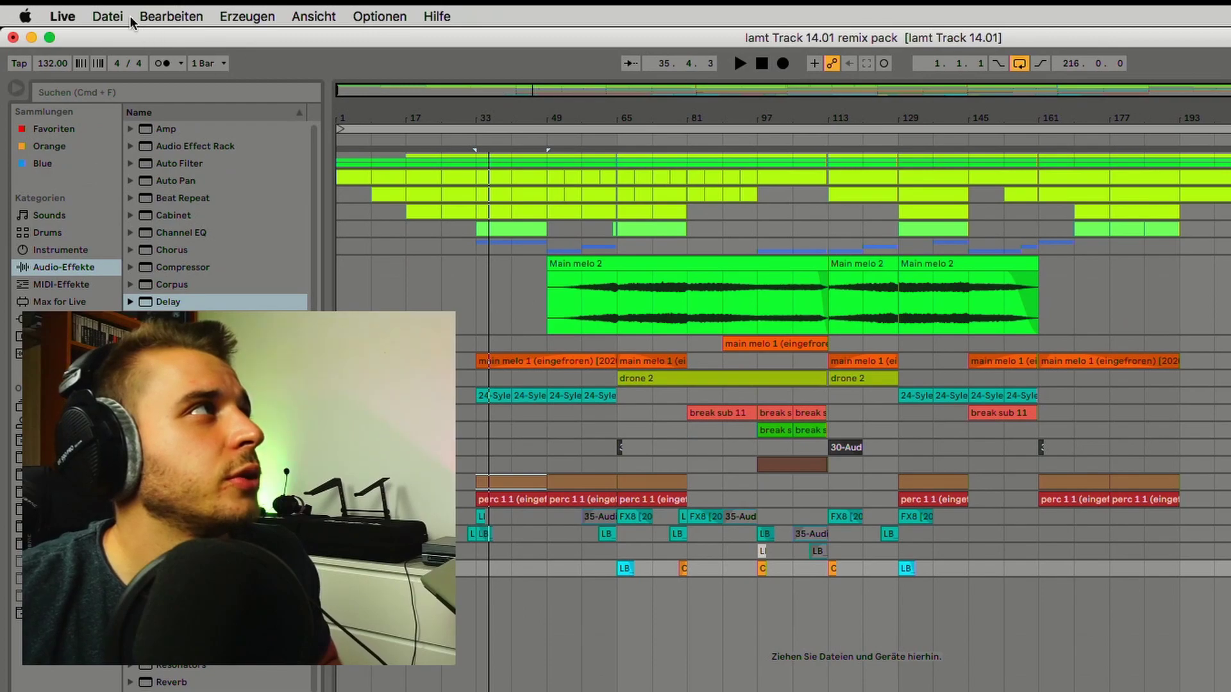
pyautogui.click(109, 12)
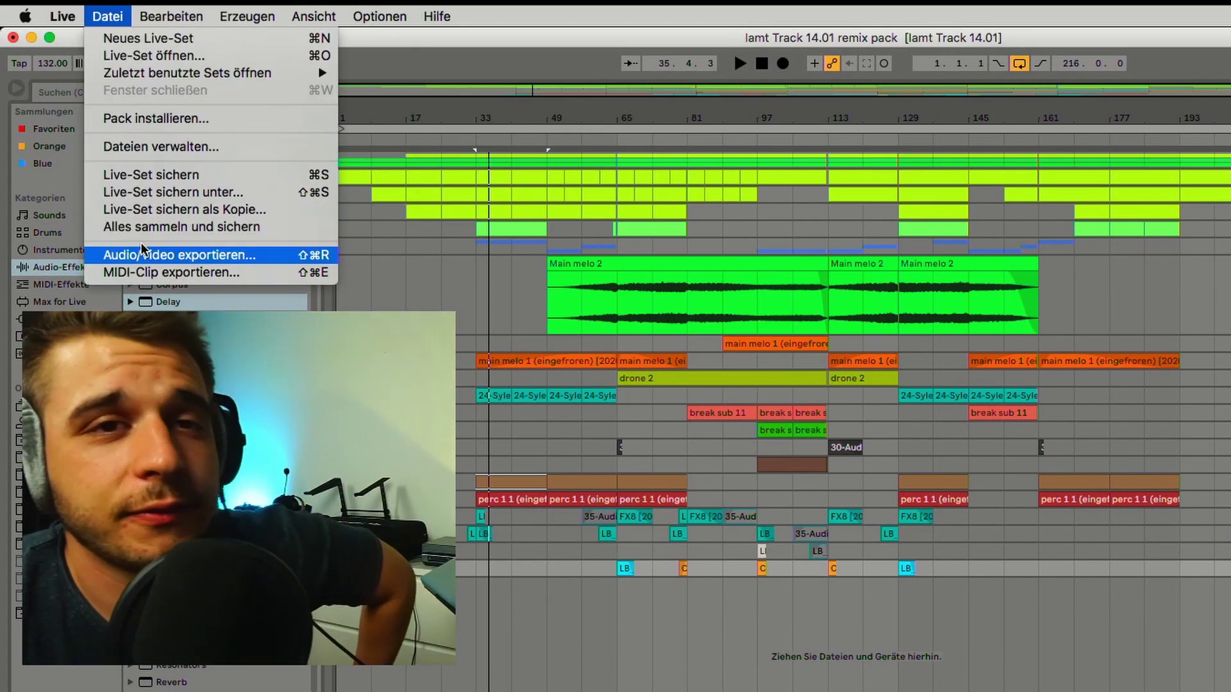
pyautogui.click(142, 254)
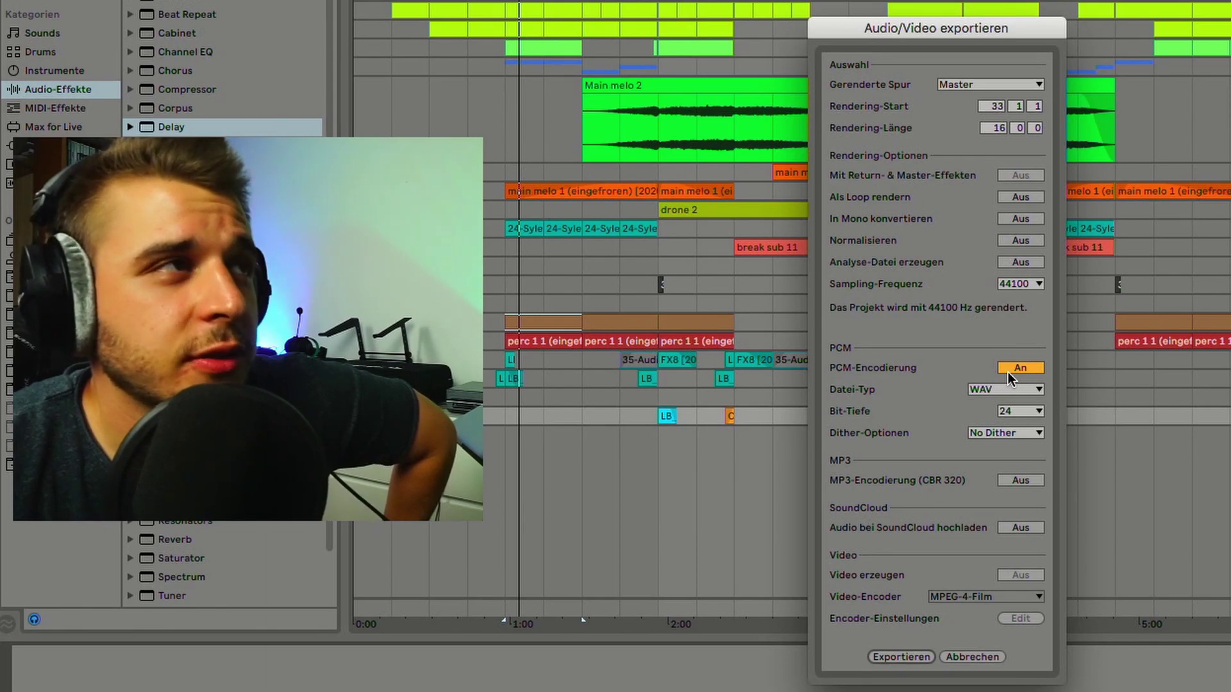
pyautogui.click(1006, 389)
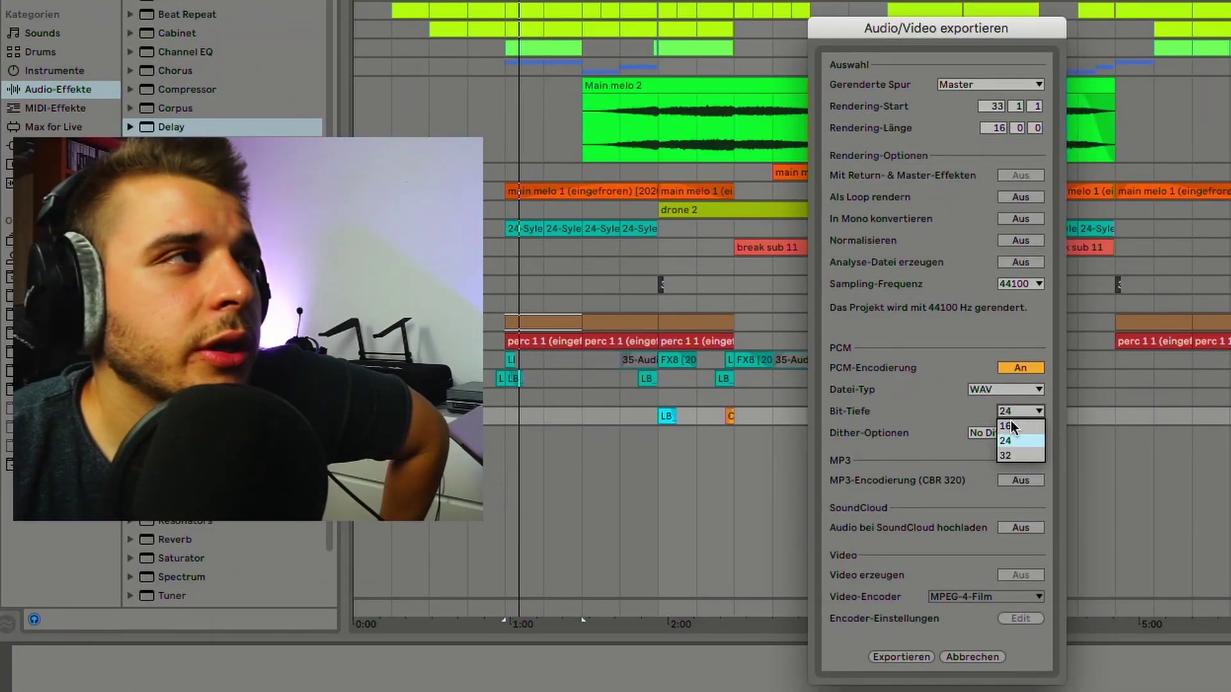
pyautogui.click(1010, 418)
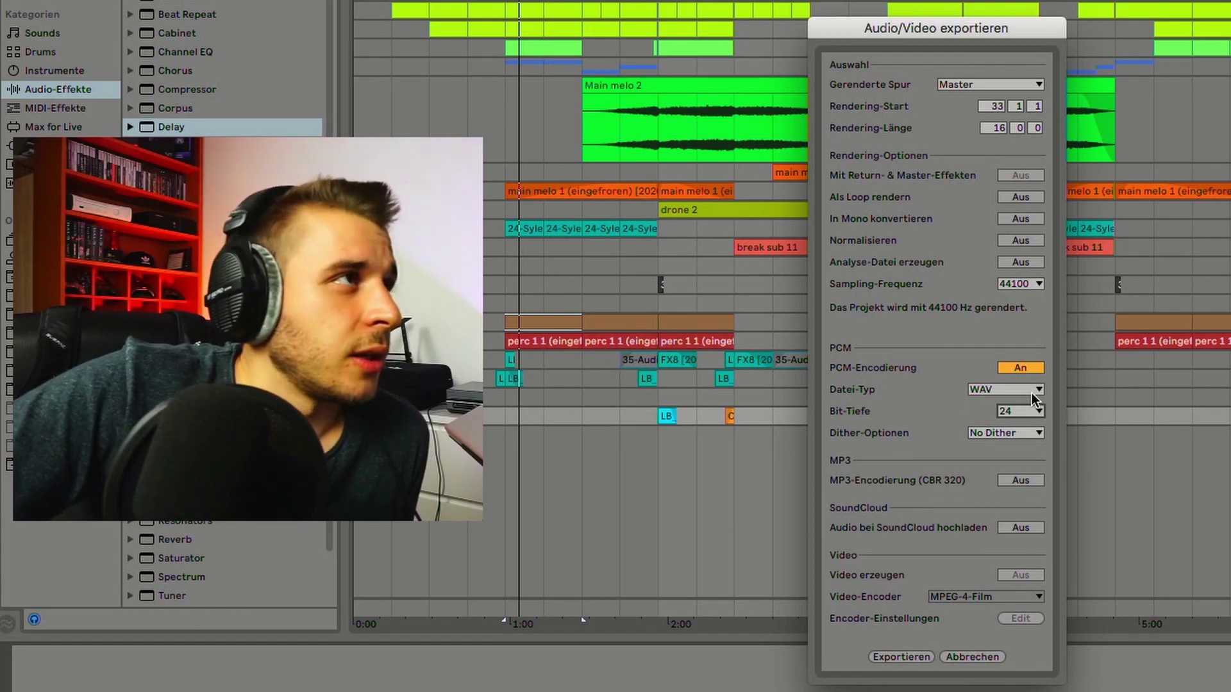
pyautogui.click(1028, 409)
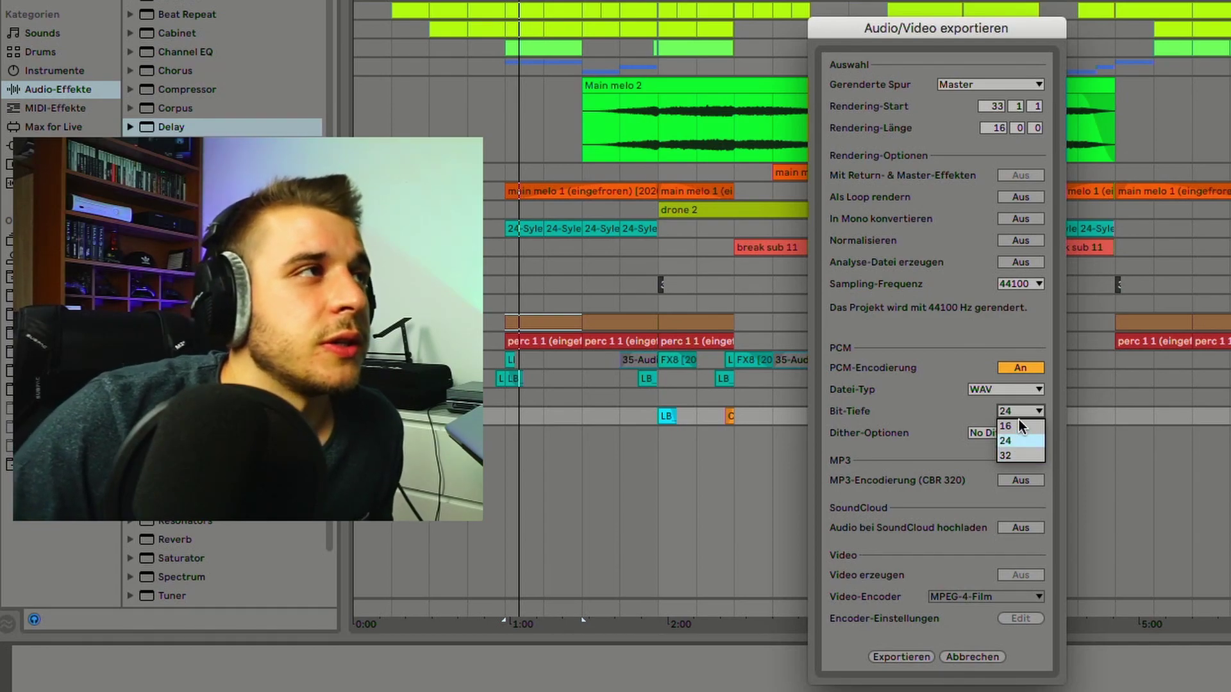
pyautogui.click(1018, 419)
pyautogui.click(1017, 419)
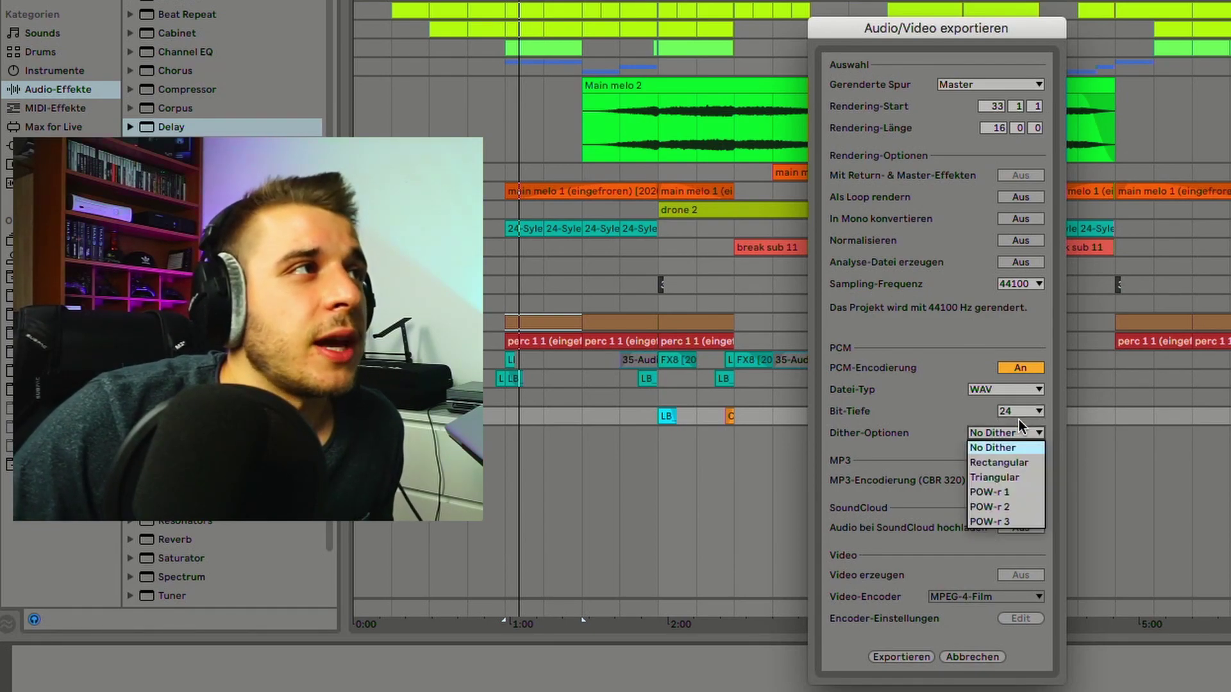
pyautogui.click(1016, 429)
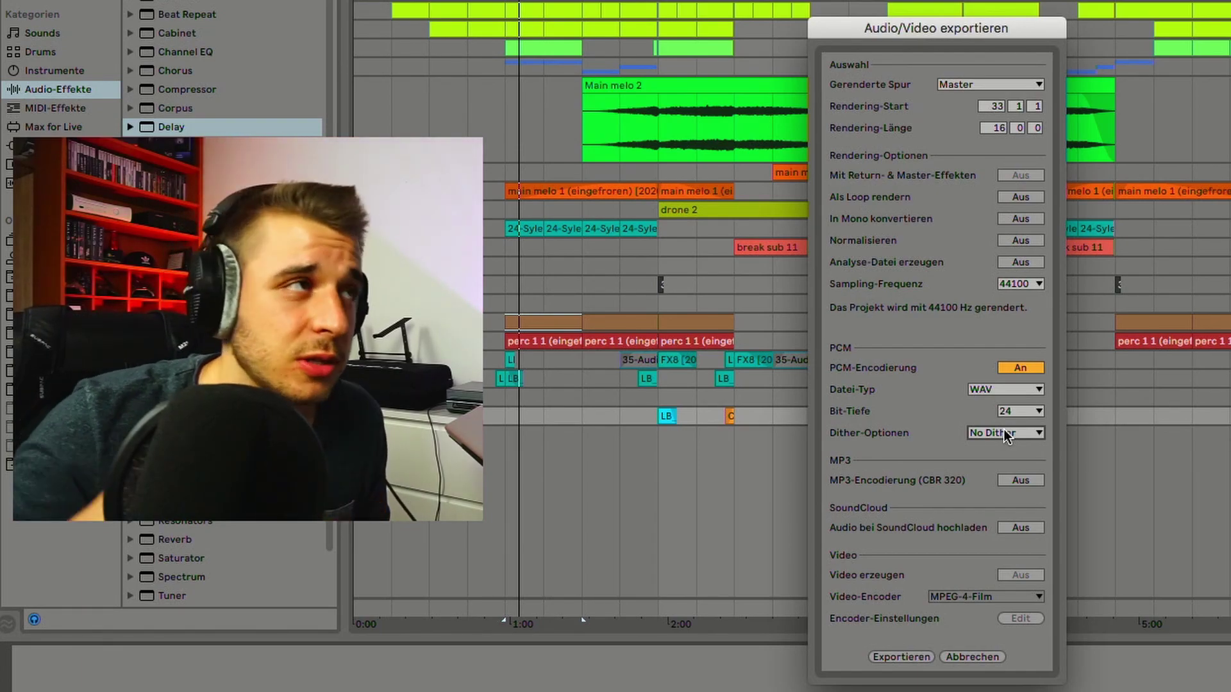
pyautogui.click(1007, 432)
pyautogui.click(1004, 420)
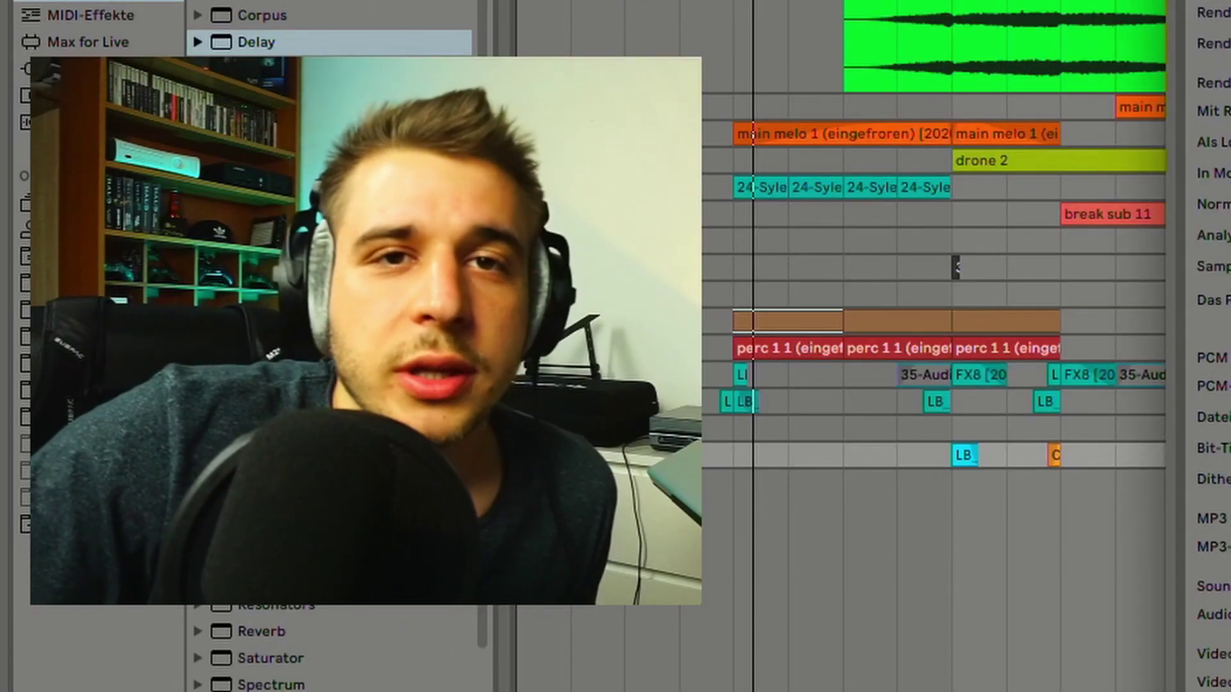
# - Mark the whole song, bar 1 for 216 bars, as the export render range
pyautogui.press('Escape')
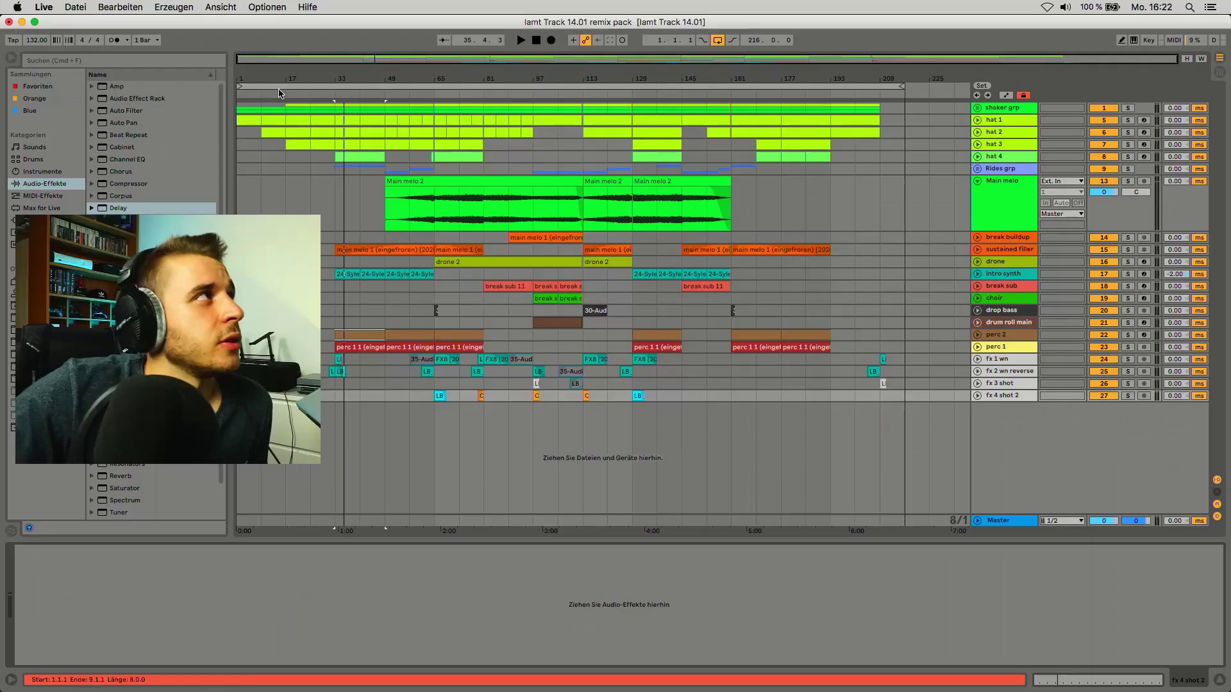
pyautogui.moveTo(243, 82)
pyautogui.mouseDown()
pyautogui.moveTo(287, 77)
pyautogui.moveTo(240, 80)
pyautogui.mouseUp()
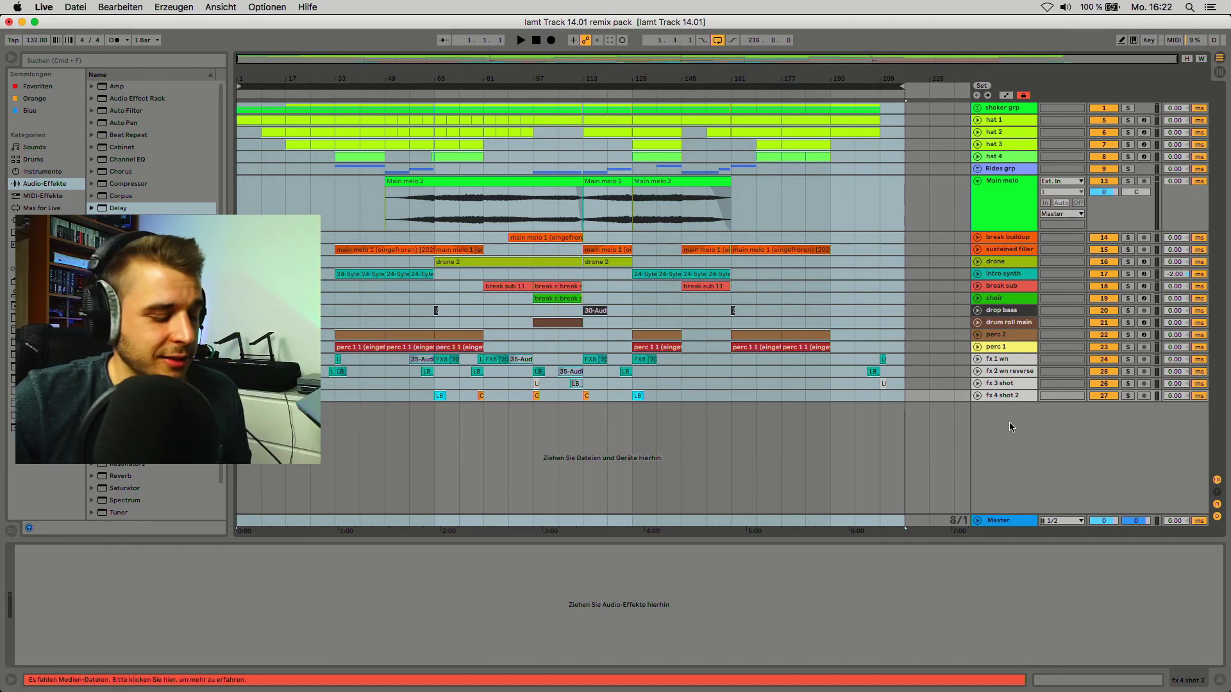
pyautogui.hotkey('ctrl', 'shift', 'r')
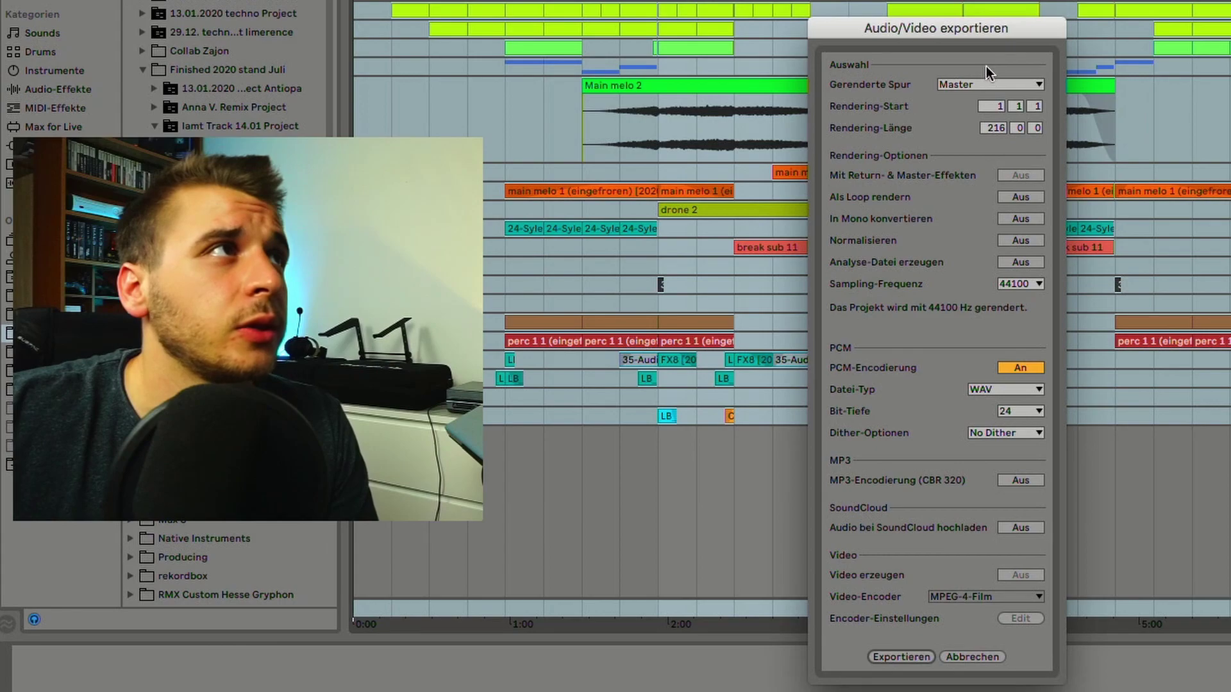
# - Set Rendered Track to All Individual Tracks and continue to the save location
pyautogui.click(987, 84)
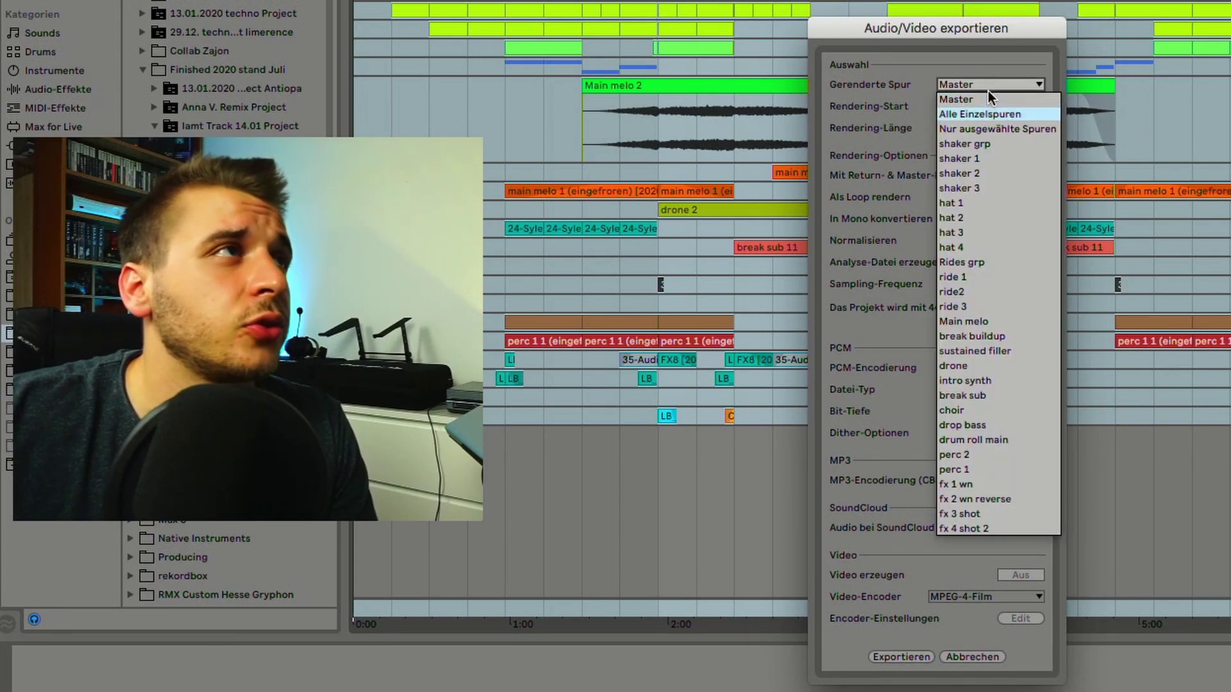
pyautogui.press('Return')
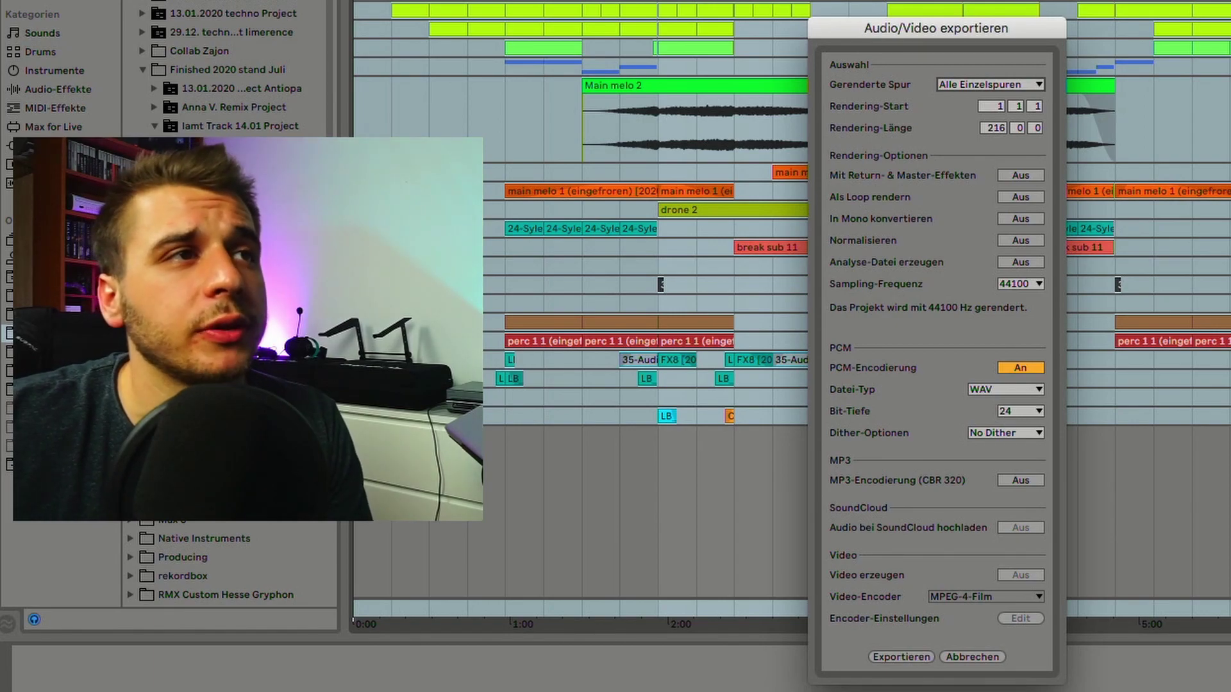
pyautogui.click(978, 82)
pyautogui.click(964, 96)
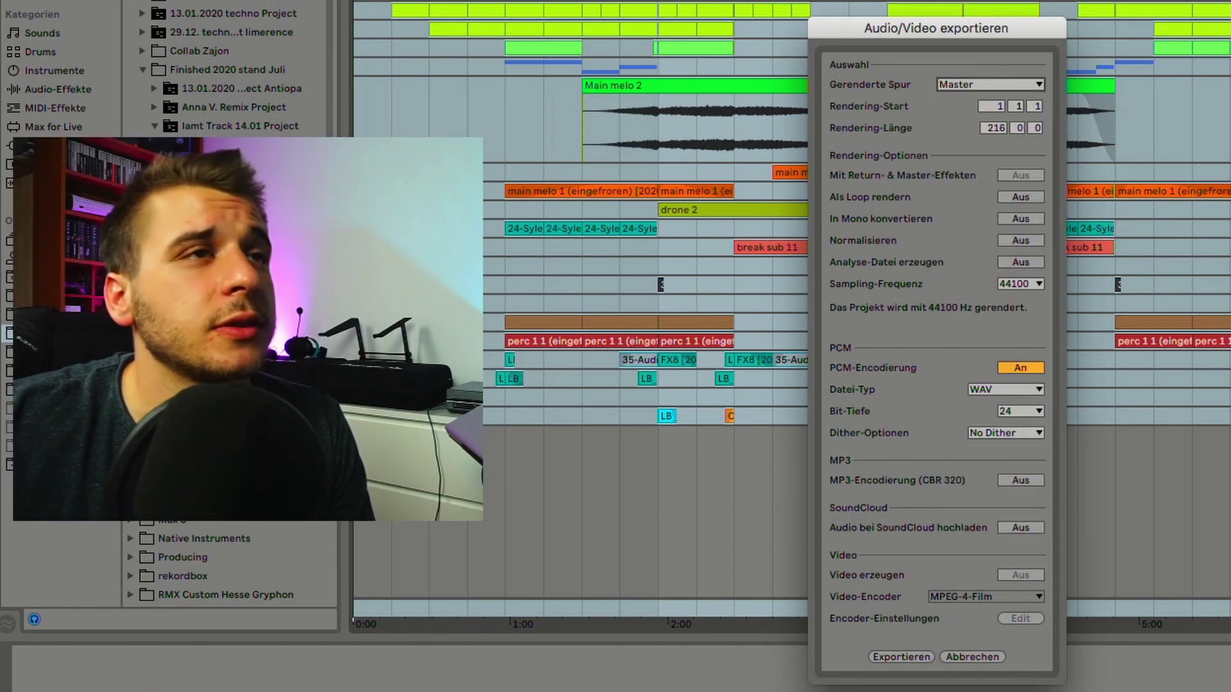
pyautogui.click(1000, 82)
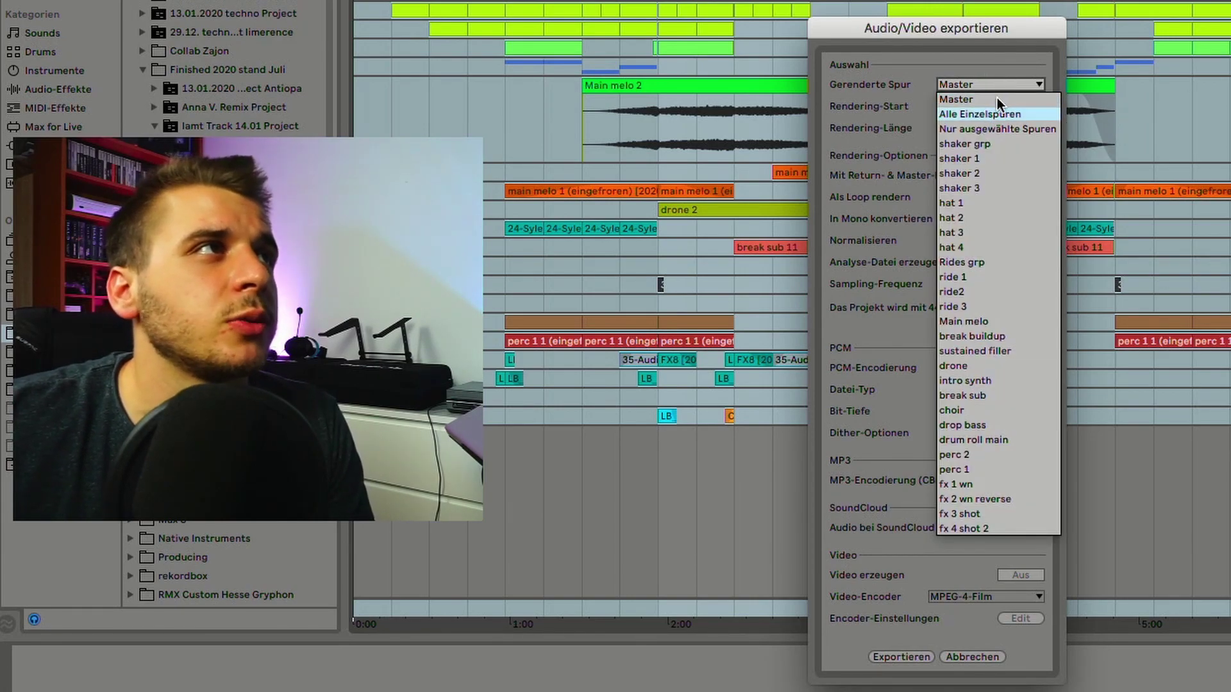
pyautogui.press('Return')
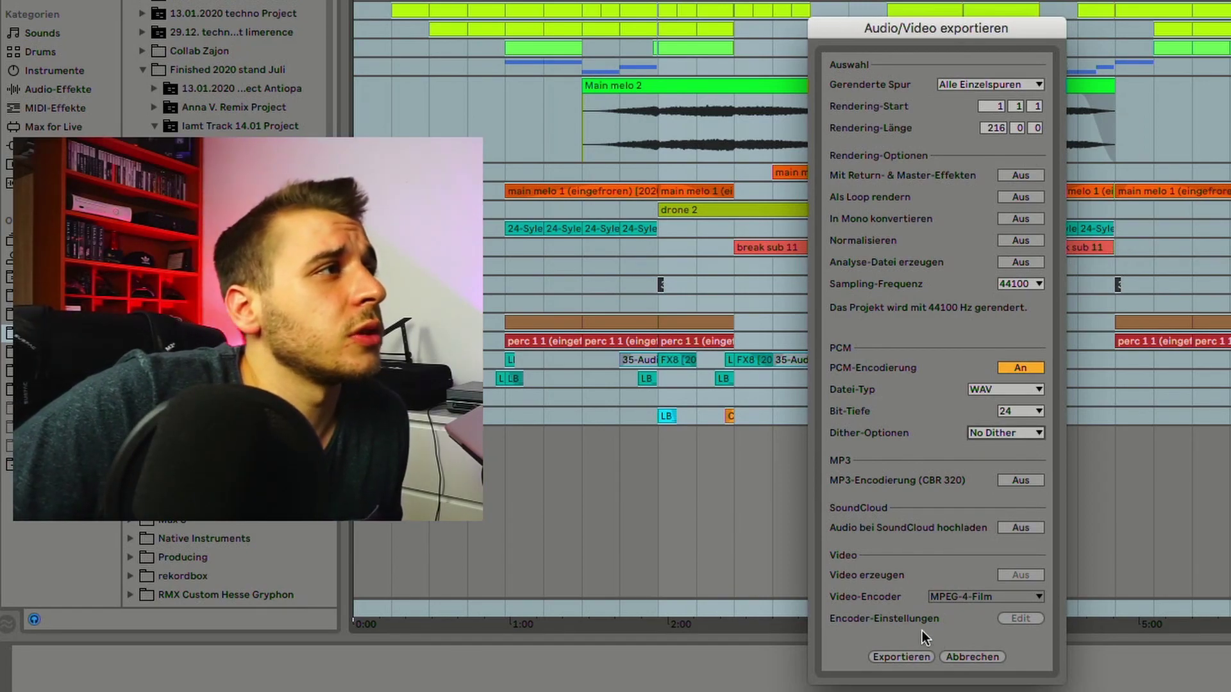
pyautogui.click(916, 655)
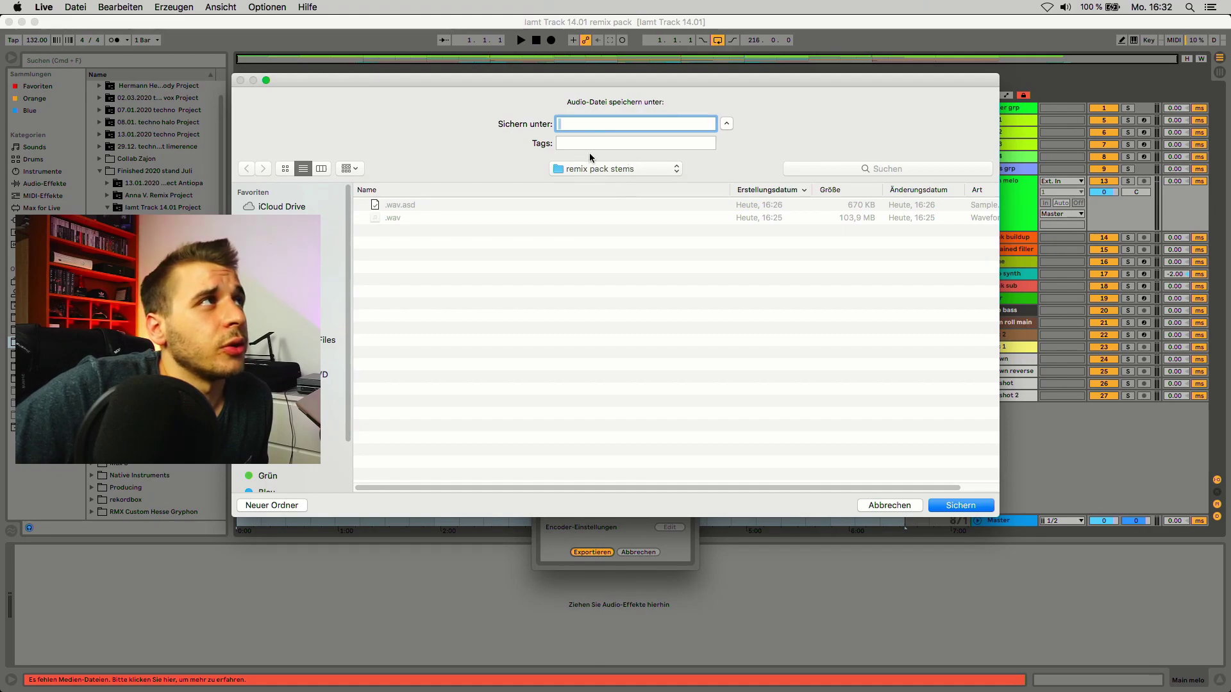
# - Save into the remix pack stems folder, rendering each track as its own WAV
pyautogui.click(595, 162)
pyautogui.click(605, 158)
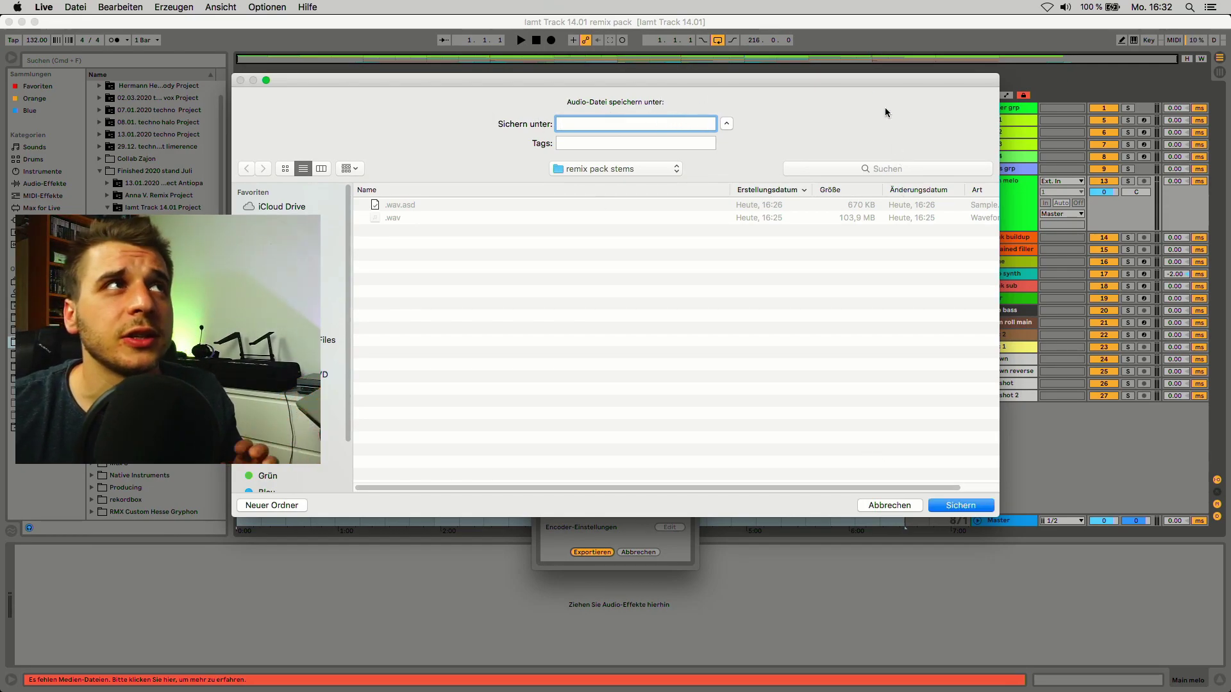
pyautogui.moveTo(885, 113); pyautogui.dragTo(977, 288)
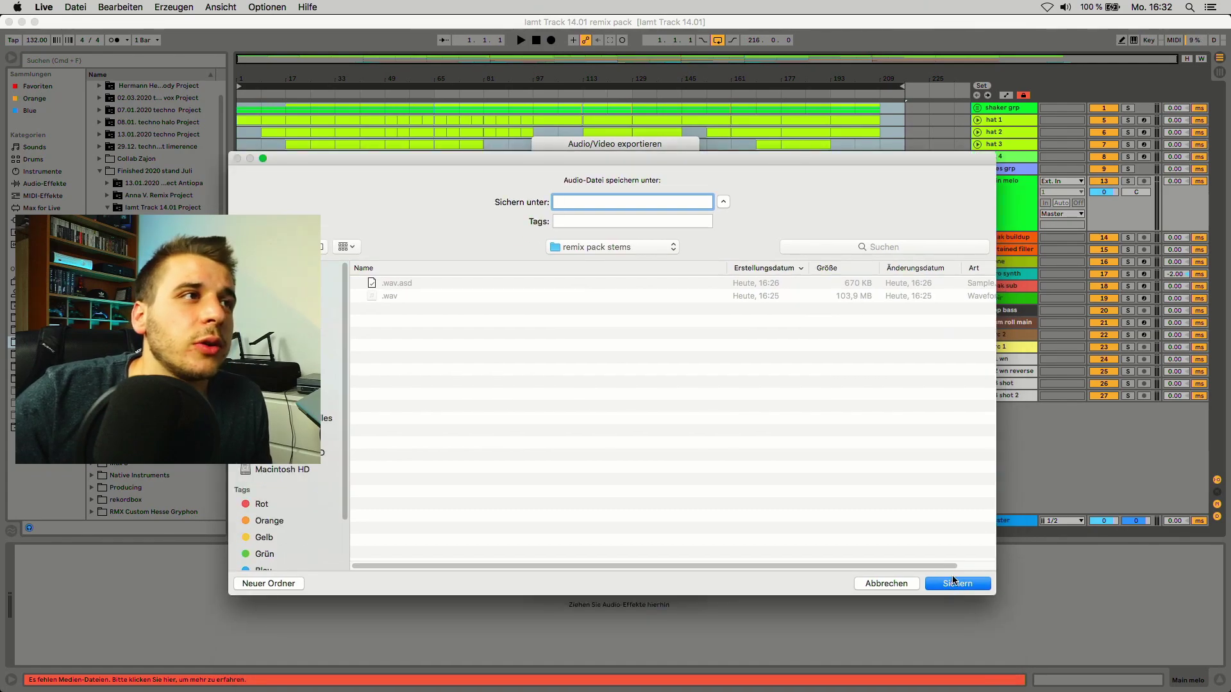
pyautogui.click(955, 580)
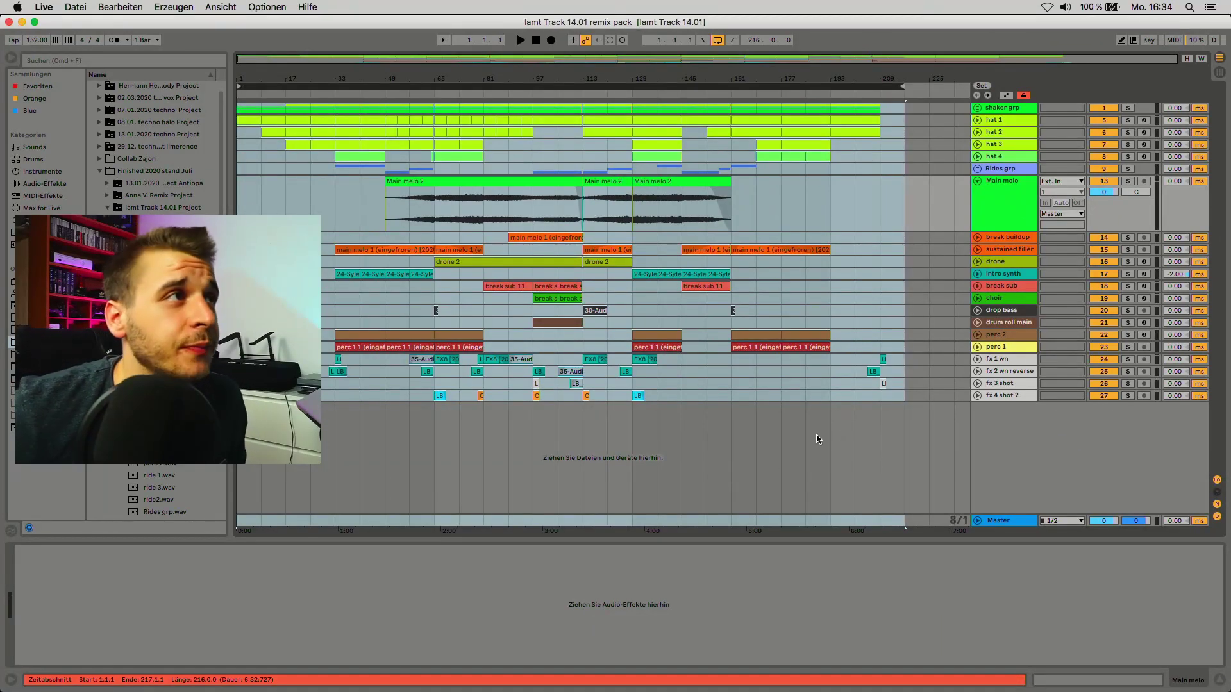
# - Create a new empty Live Set in Arrangement View
pyautogui.click(788, 416)
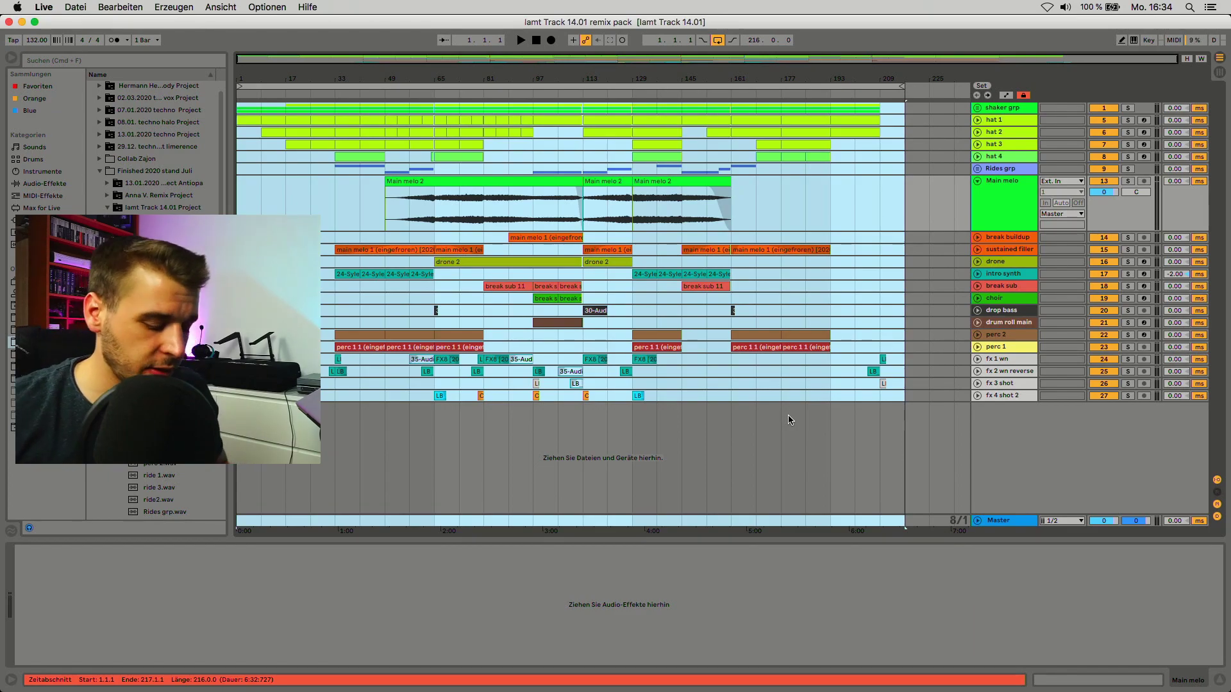
pyautogui.press('super+n')
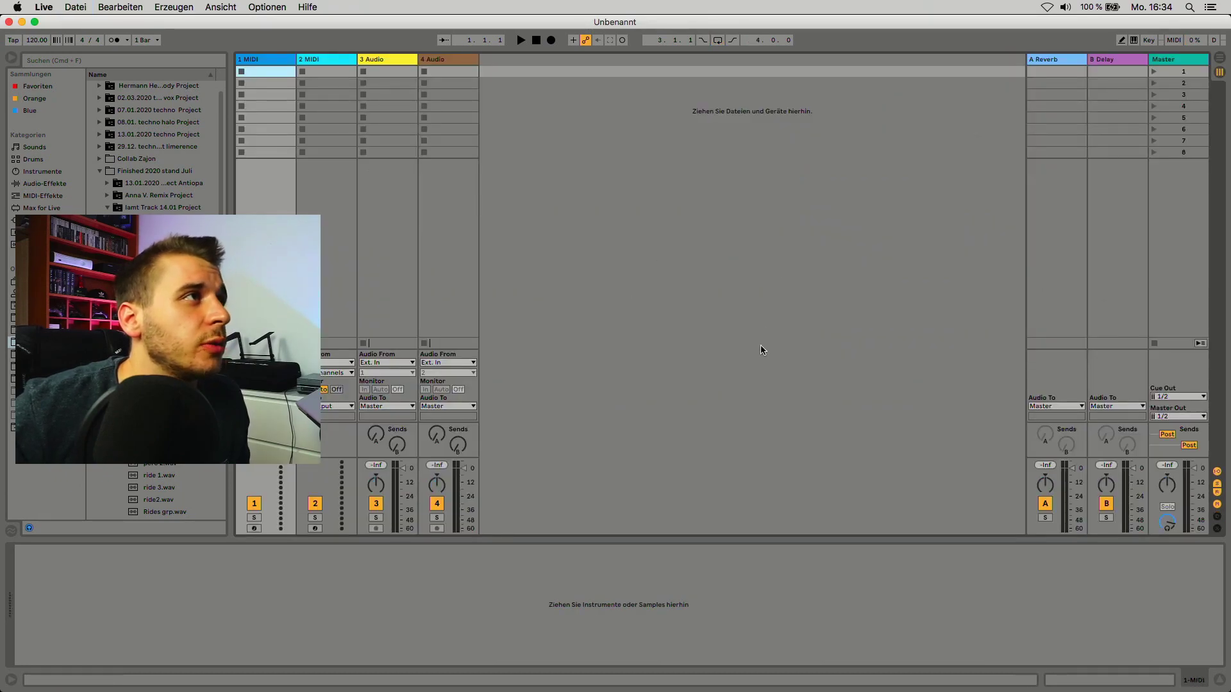
pyautogui.press('Tab')
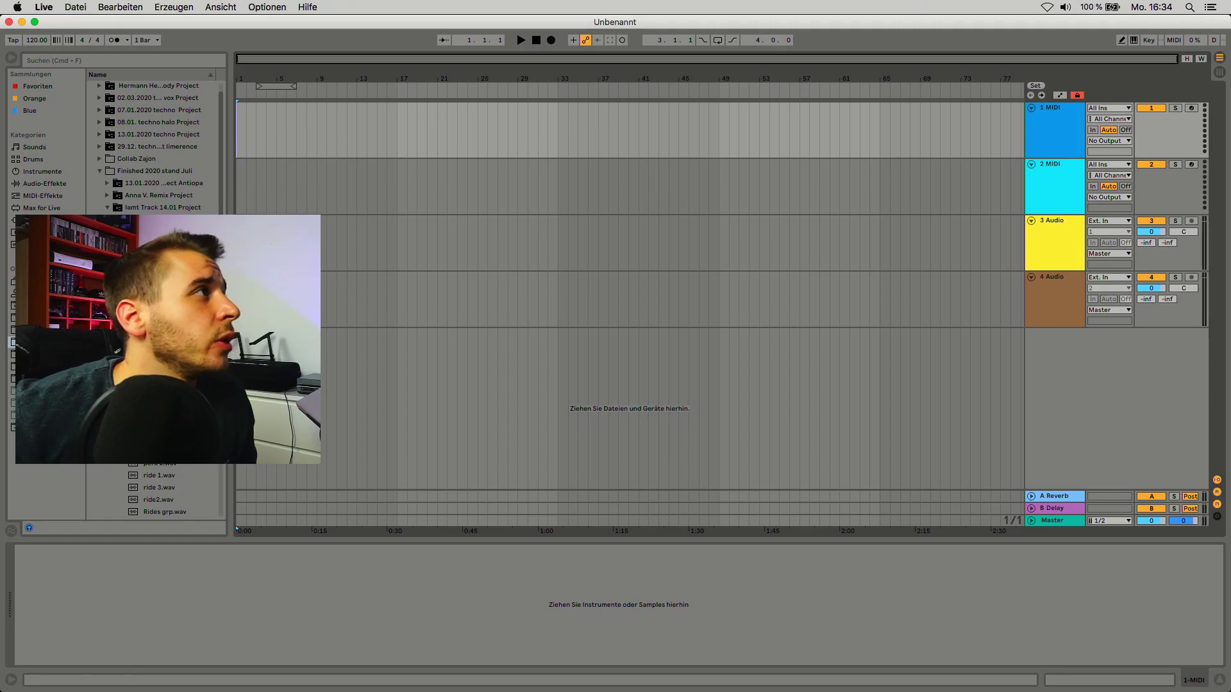
# - Drop all 24 stem WAVs, from break buildup.wav onward, onto separate arrangement tracks
pyautogui.scroll(-10, 160, 334)
pyautogui.scroll(6, 171, 155)
pyautogui.click(165, 130)
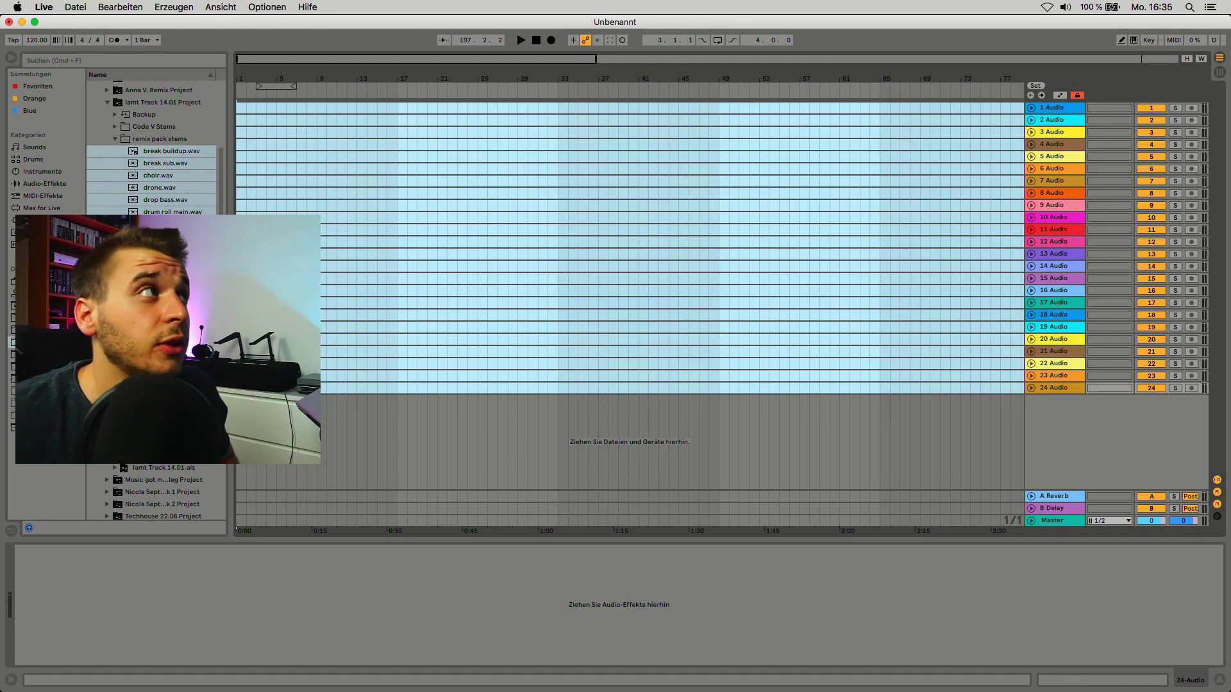
pyautogui.moveTo(165, 148); pyautogui.dragTo(241, 100)
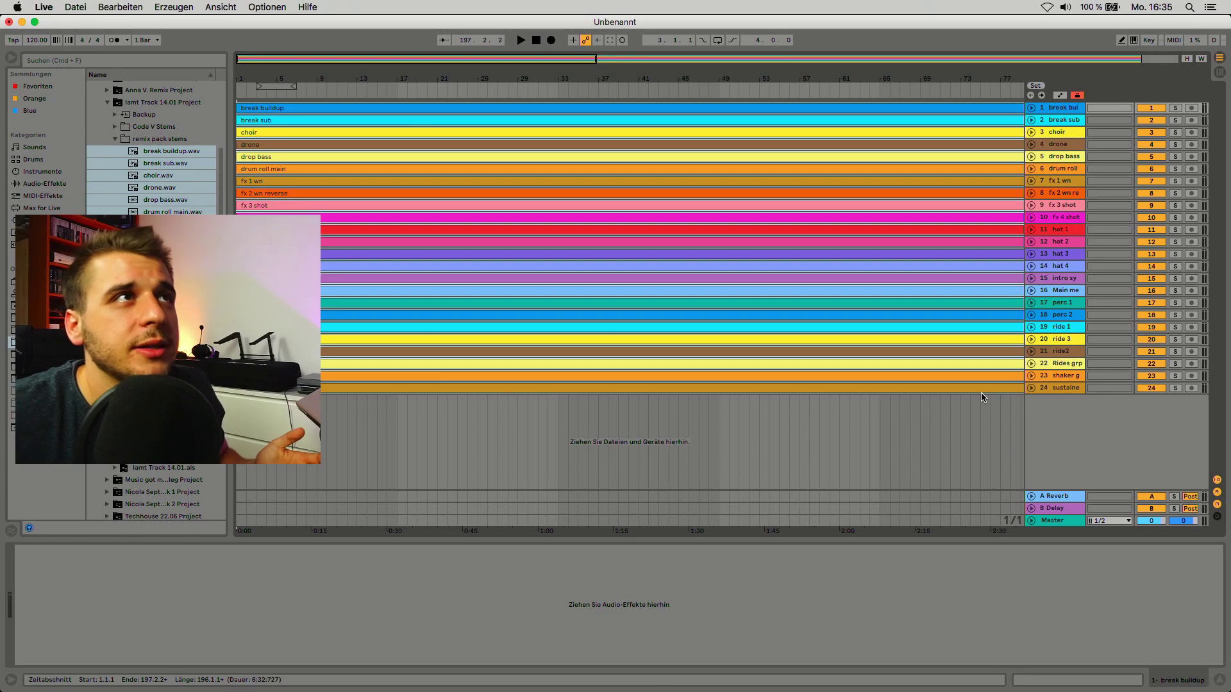
# - Trim the break buildup clip to a 28-bar section at bar 1 and consolidate it
pyautogui.click(1031, 107)
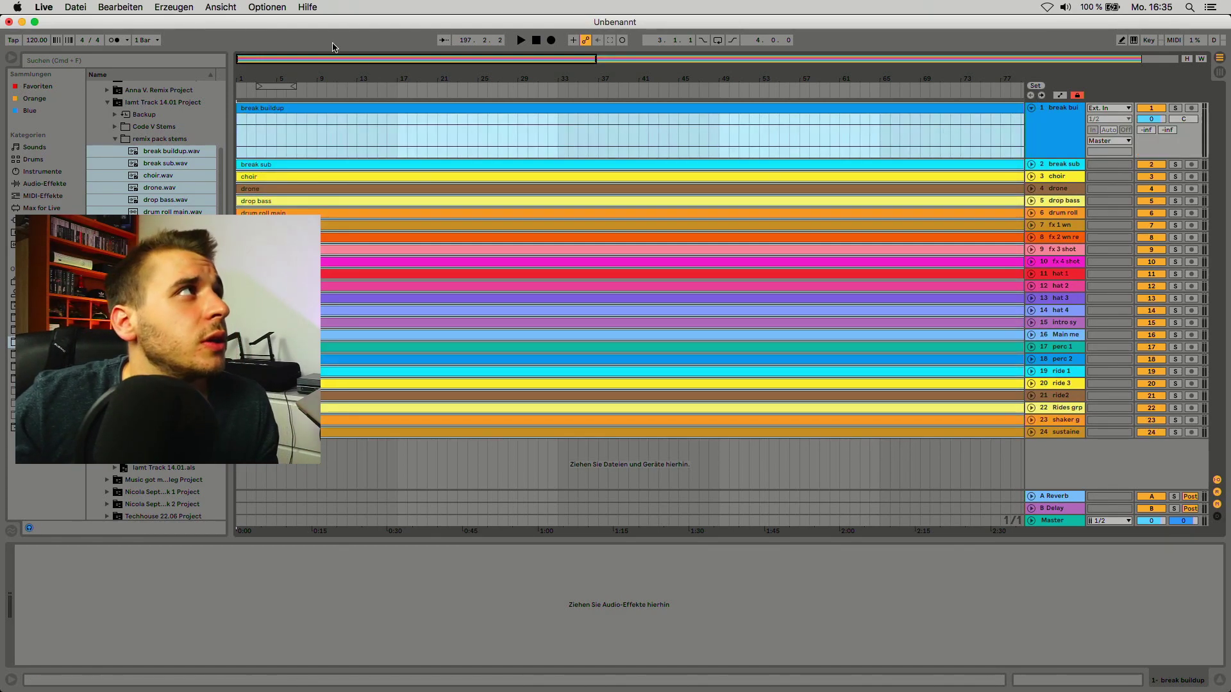
pyautogui.press('w')
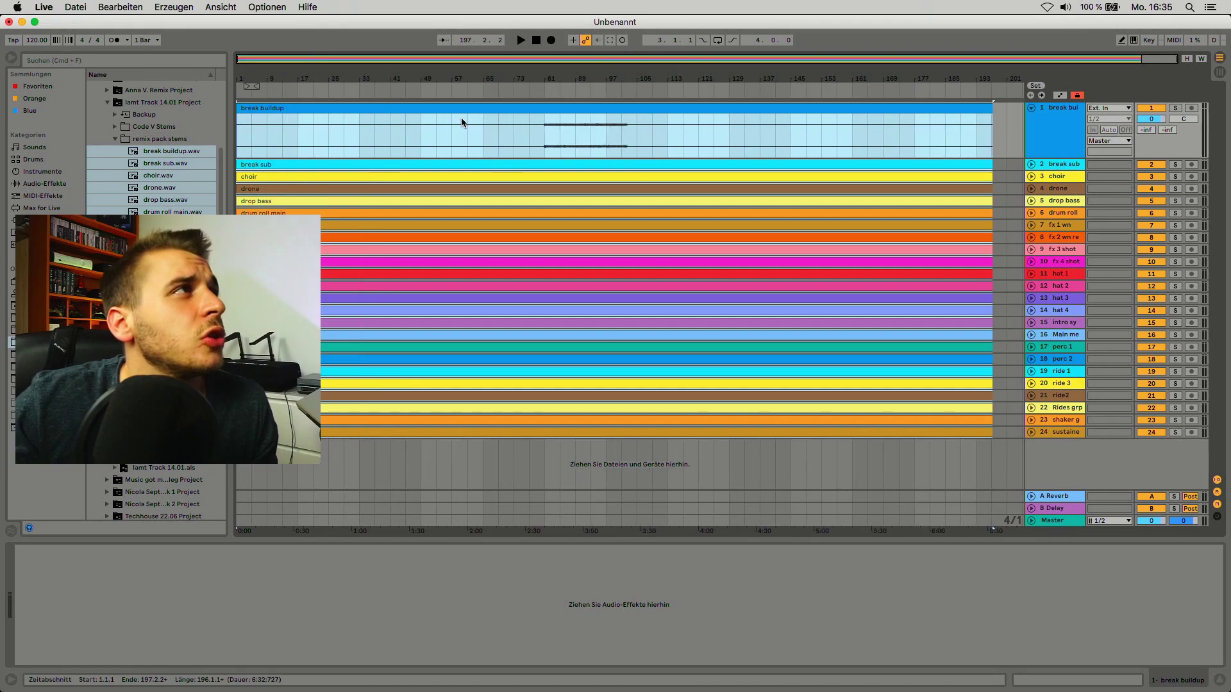
pyautogui.moveTo(237, 107); pyautogui.dragTo(329, 107)
pyautogui.press('super+z')
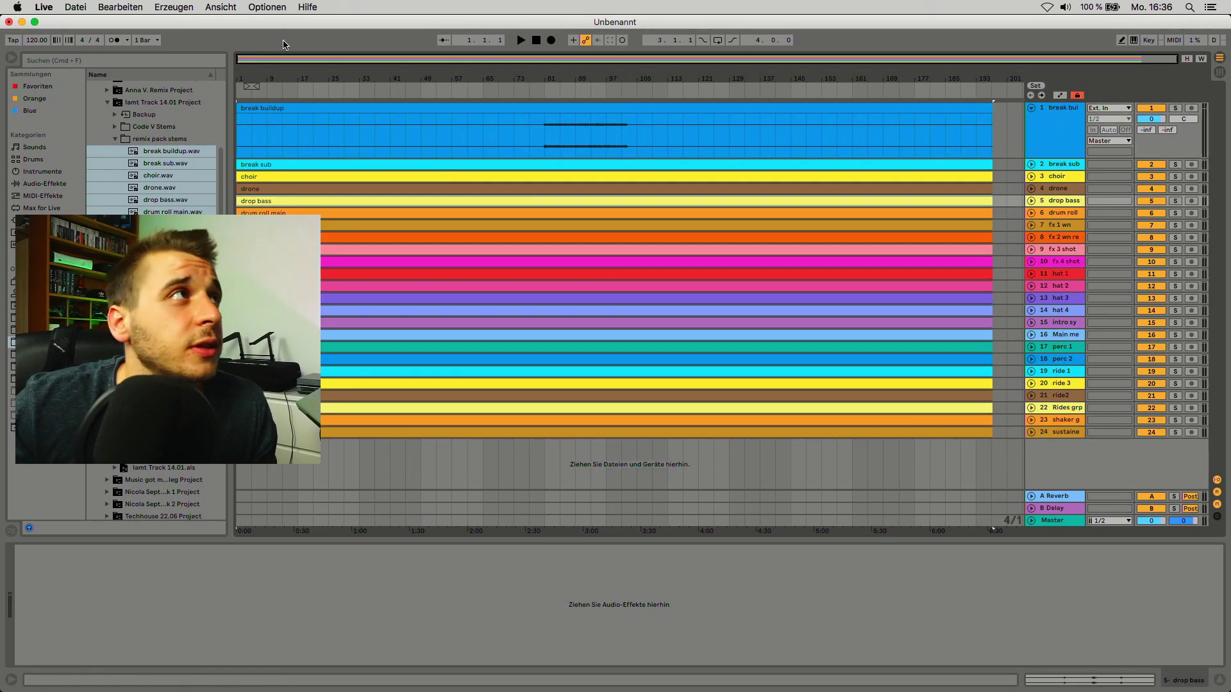
pyautogui.moveTo(237, 107); pyautogui.dragTo(527, 104)
pyautogui.moveTo(990, 105); pyautogui.dragTo(278, 106)
pyautogui.click(278, 105)
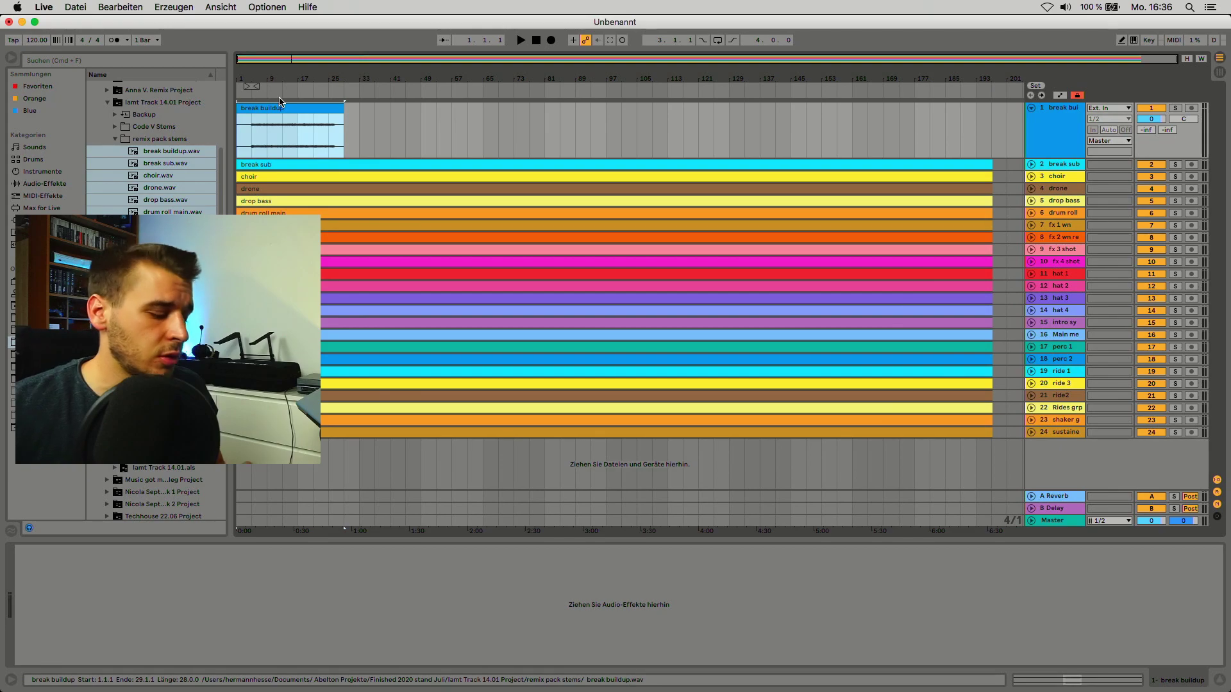
pyautogui.press('super+c')
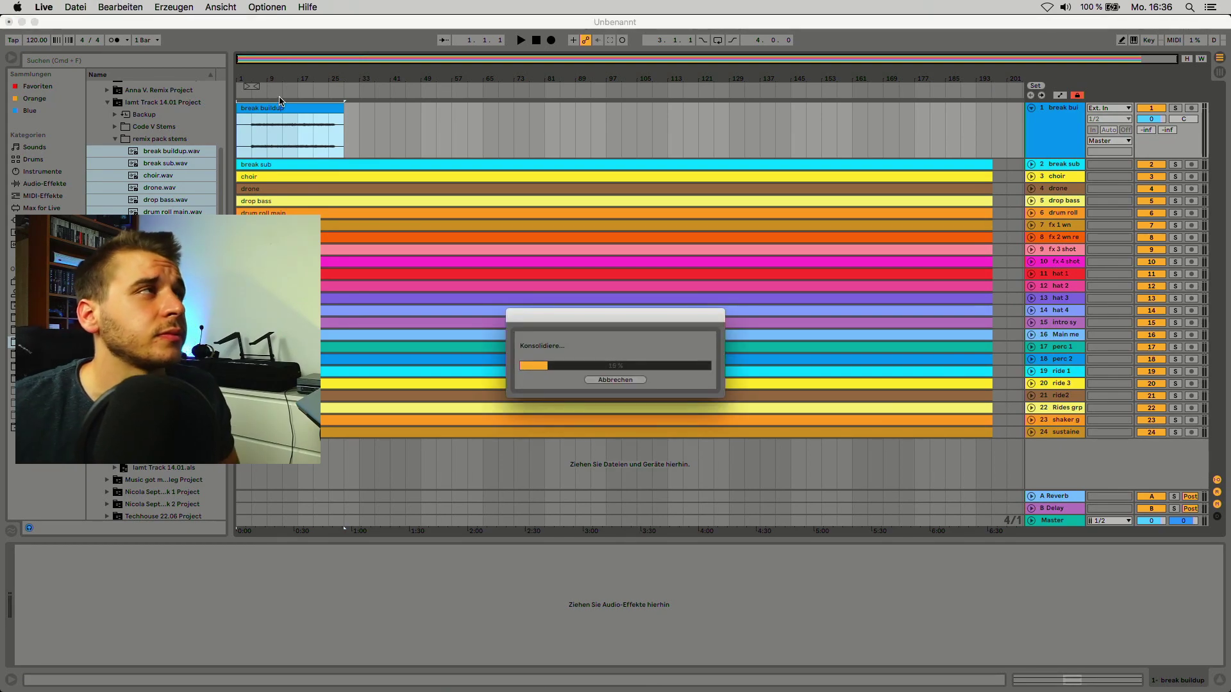
# - Trim the break sub clip from bar 69, move it to bar 1, and consolidate it
pyautogui.click(1031, 108)
pyautogui.click(1030, 119)
pyautogui.click(668, 149)
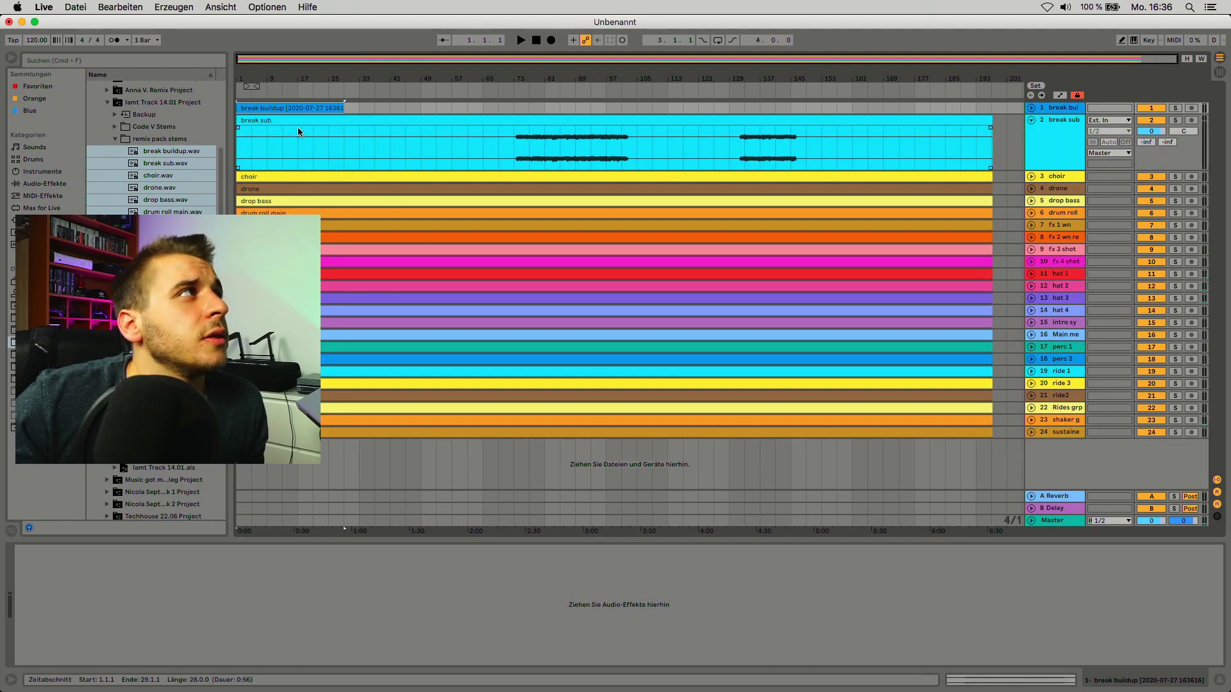
pyautogui.moveTo(238, 141); pyautogui.dragTo(523, 135)
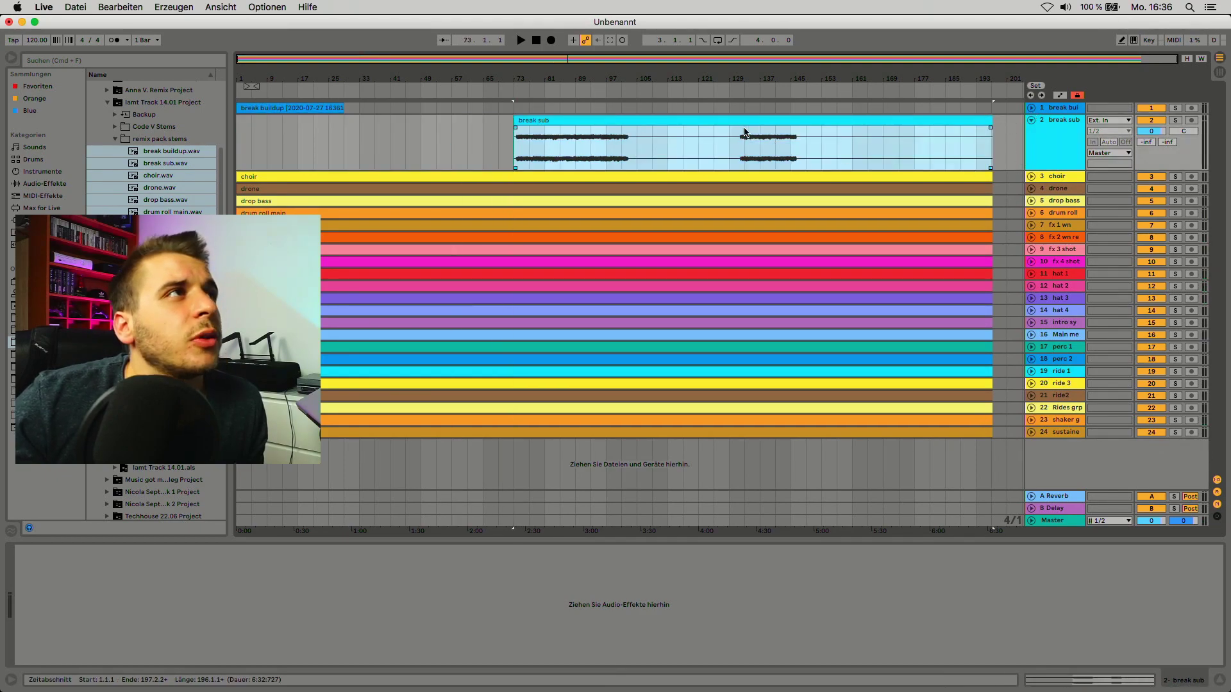
pyautogui.moveTo(990, 120); pyautogui.dragTo(821, 116)
pyautogui.moveTo(545, 119); pyautogui.dragTo(497, 120)
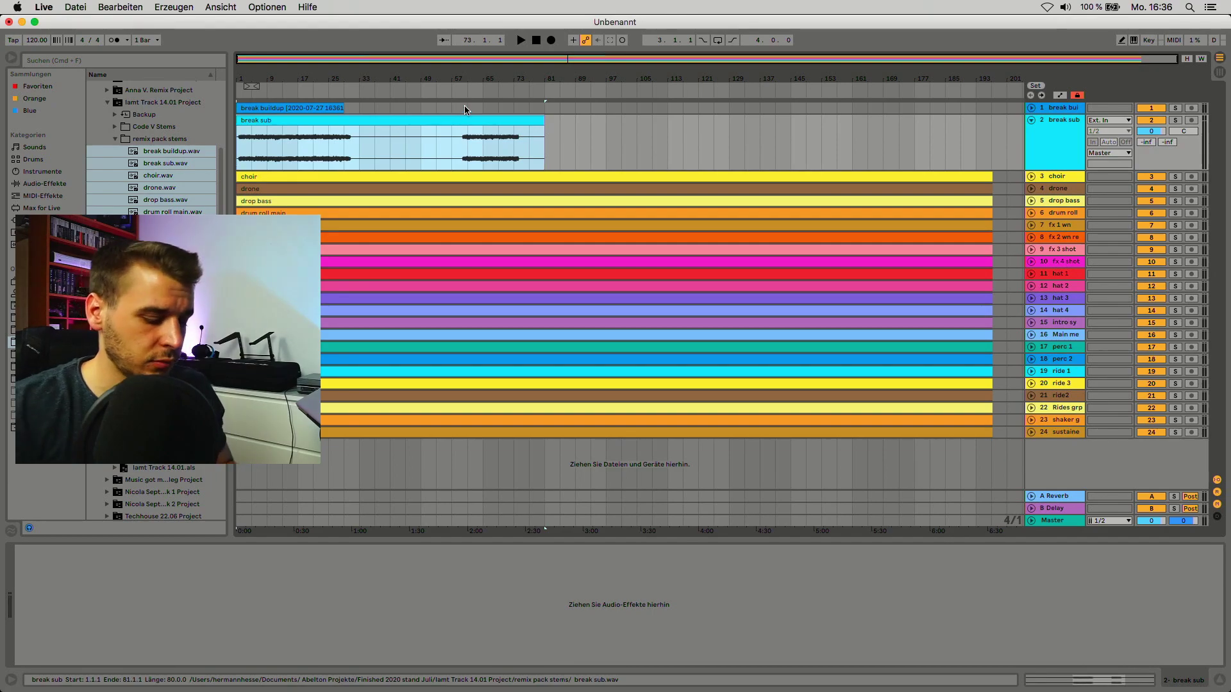
pyautogui.press('super+j')
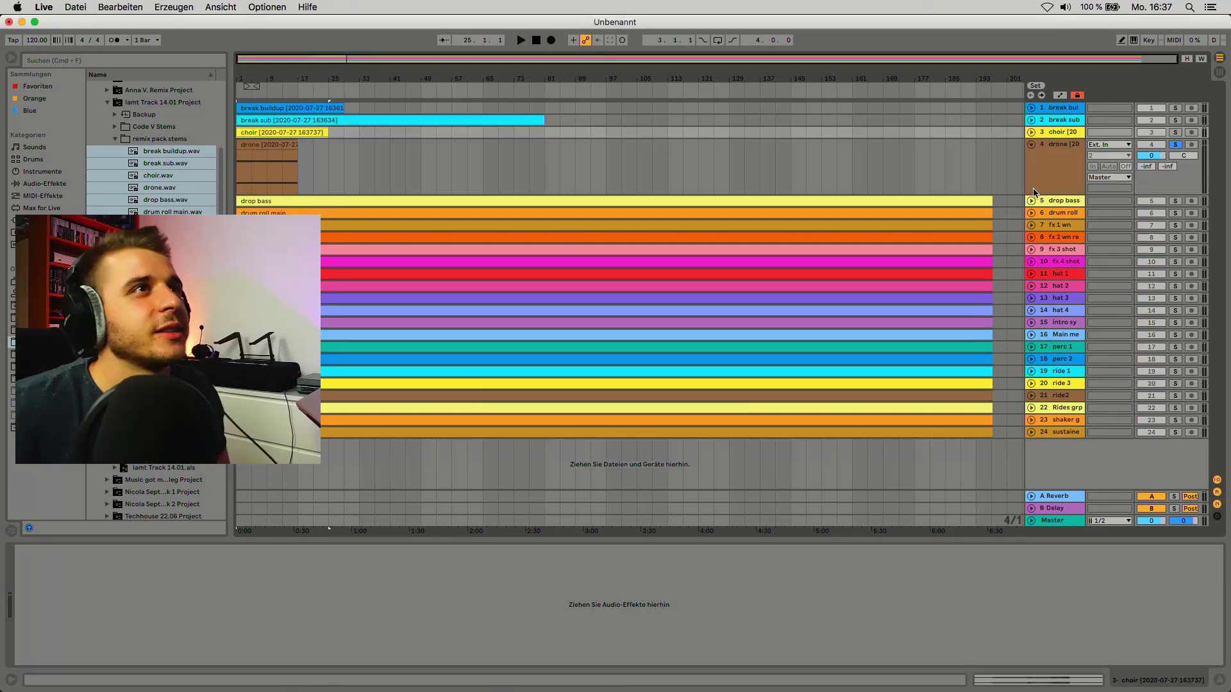
# - Cut drop bass excerpts at bars 57–61 and 101–113, placing them at bars 1 and 9
pyautogui.click(1030, 201)
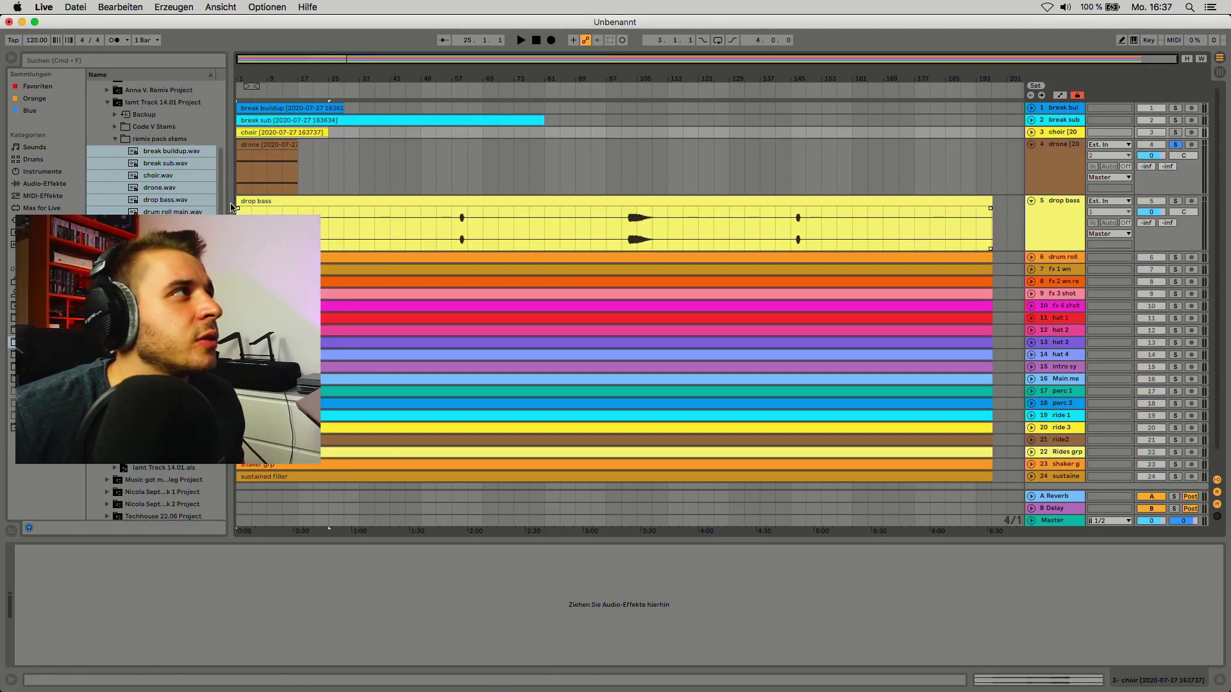
pyautogui.moveTo(240, 190); pyautogui.dragTo(455, 193)
pyautogui.click(468, 209)
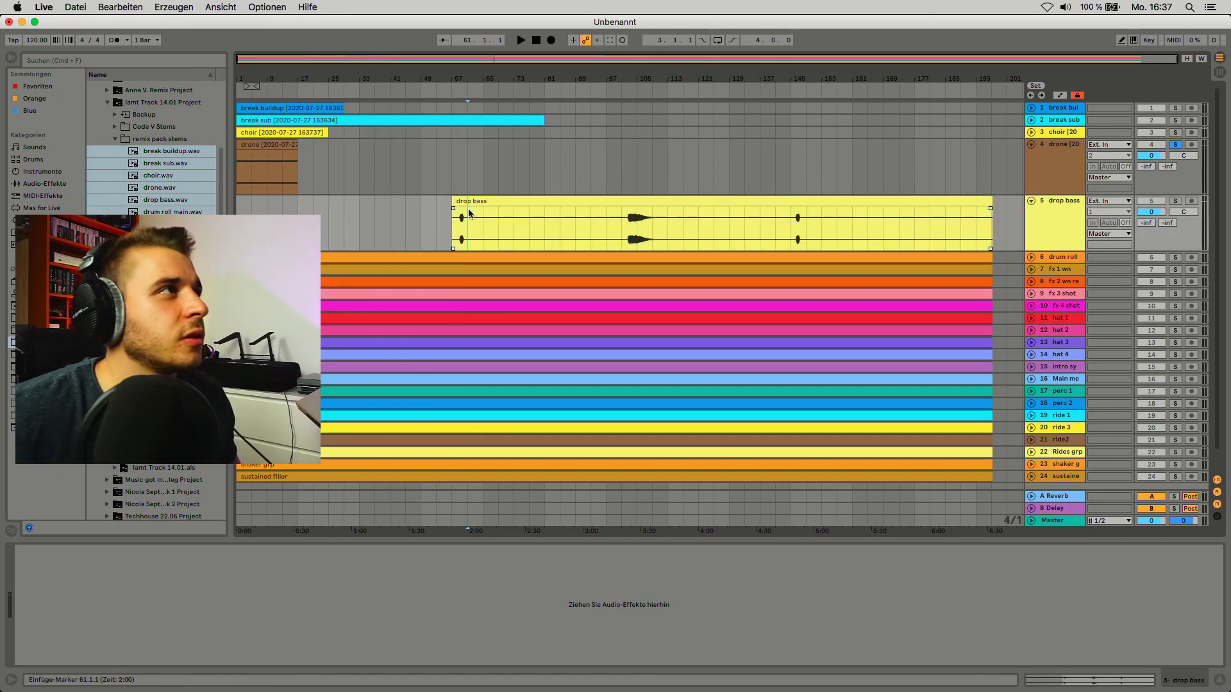
pyautogui.press('super+e')
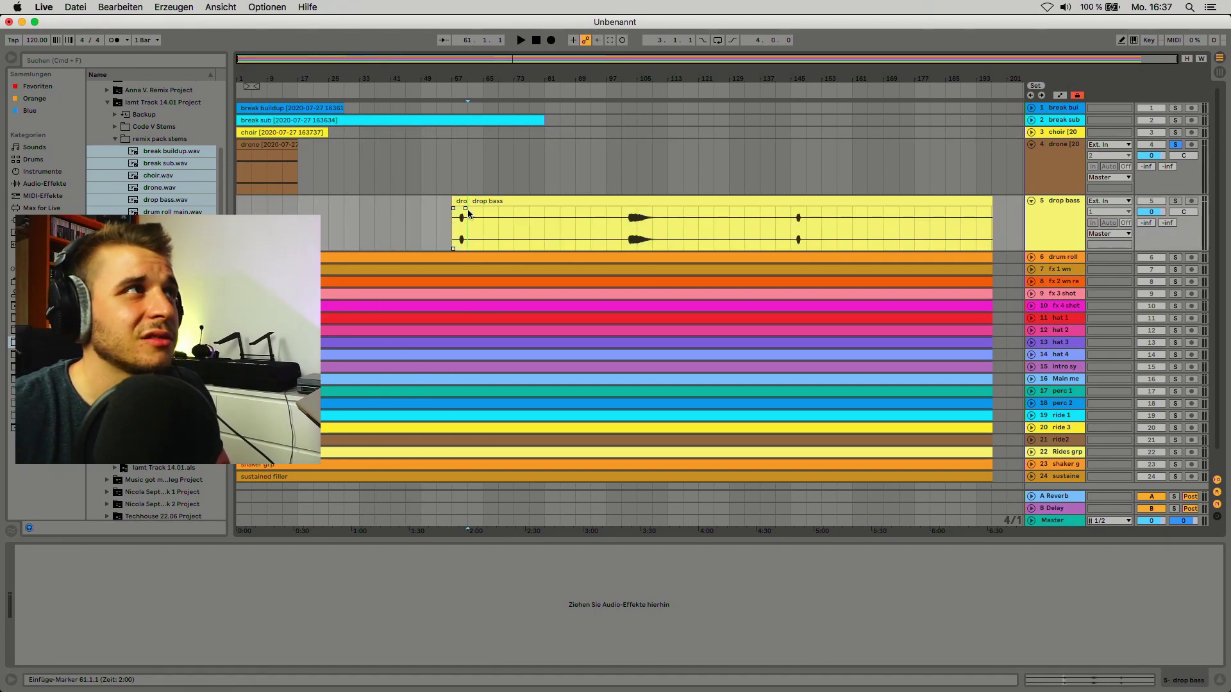
pyautogui.moveTo(464, 192); pyautogui.dragTo(264, 188)
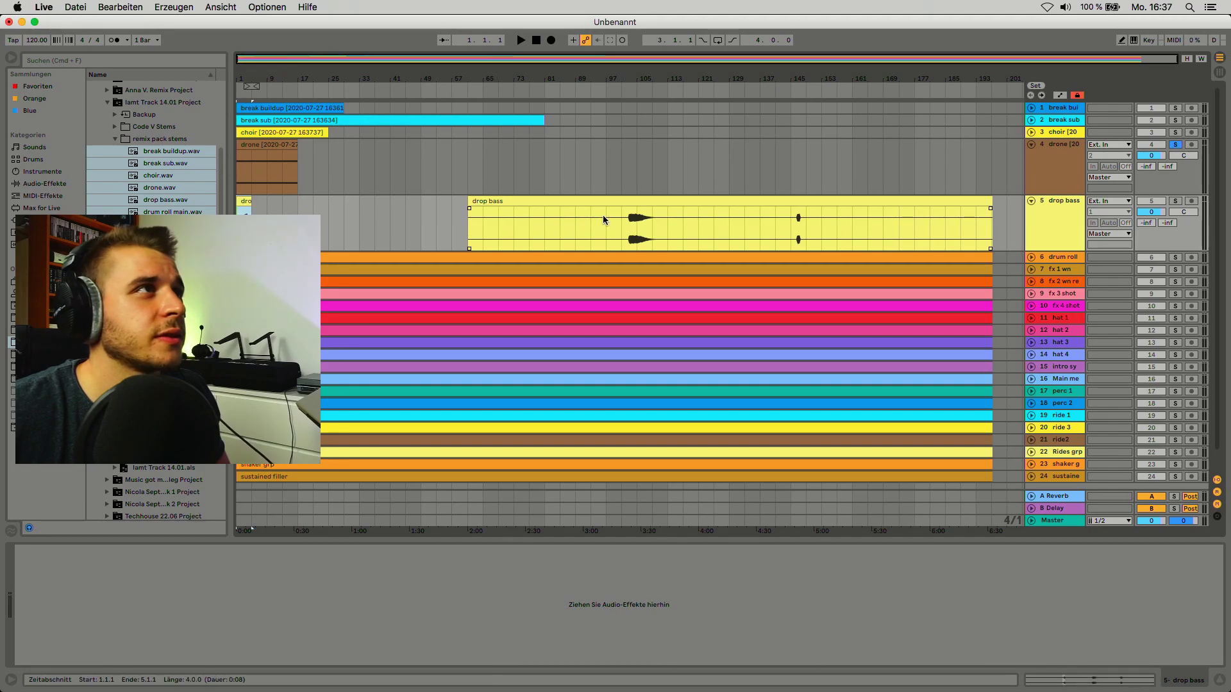
pyautogui.moveTo(472, 192); pyautogui.dragTo(619, 205)
pyautogui.click(670, 209)
pyautogui.press('super+e')
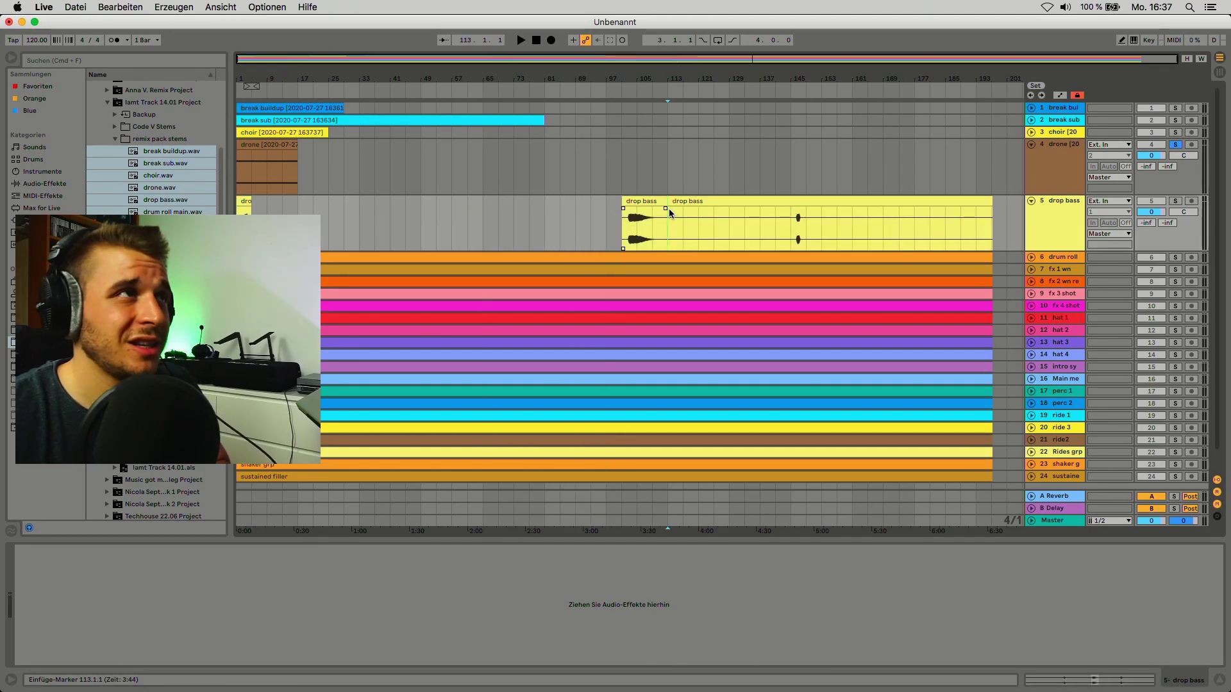
pyautogui.moveTo(648, 200); pyautogui.dragTo(315, 200)
# - Trim a last drop bass piece from bar 145, arrange pieces at bars 5 and 17, and consolidate
pyautogui.moveTo(672, 189); pyautogui.dragTo(791, 190)
pyautogui.moveTo(990, 190); pyautogui.dragTo(369, 201)
pyautogui.click(287, 202)
pyautogui.moveTo(286, 191); pyautogui.dragTo(256, 191)
pyautogui.moveTo(369, 191); pyautogui.dragTo(309, 192)
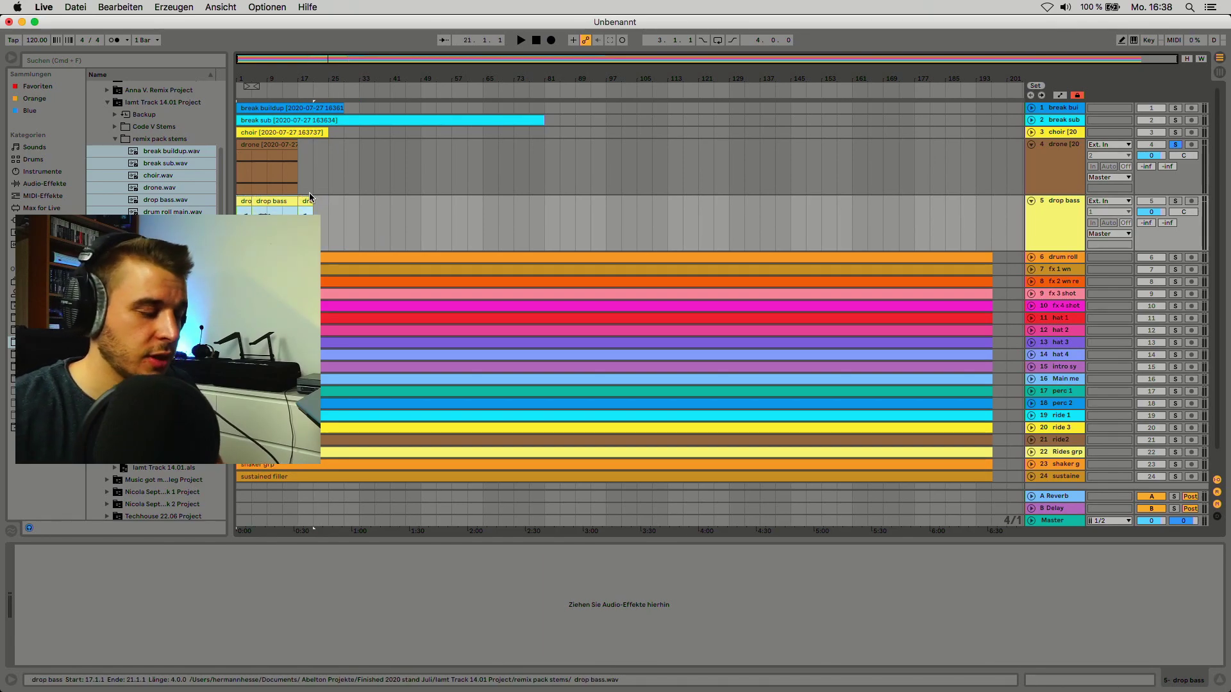
pyautogui.press('super+j')
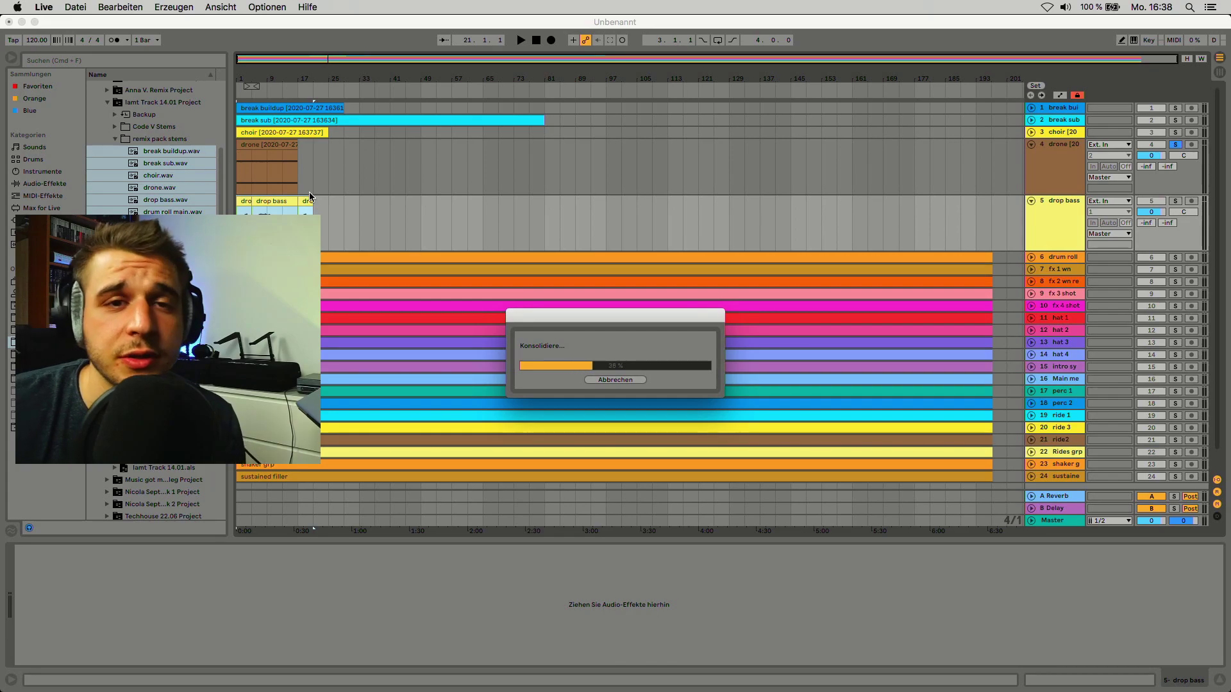
pyautogui.click(1036, 219)
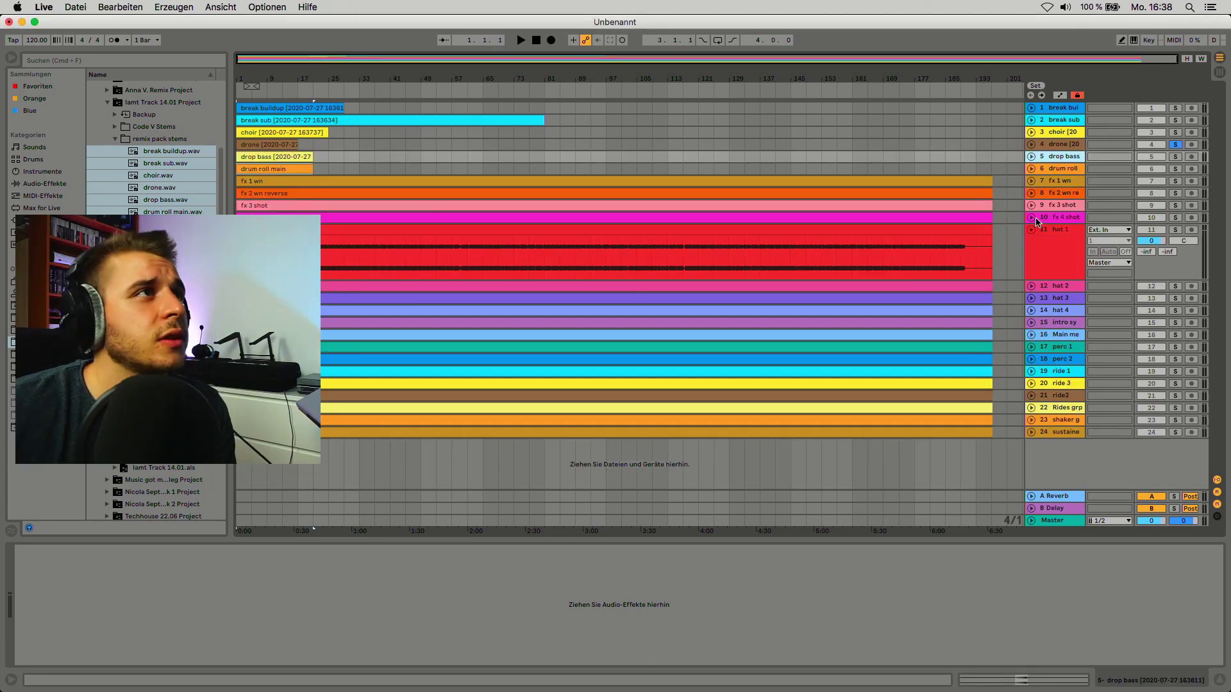
# - Cut hat 1 down to the four-bar piece at bars 25–29, solo it and audition it
pyautogui.click(329, 256)
pyautogui.press('super+e')
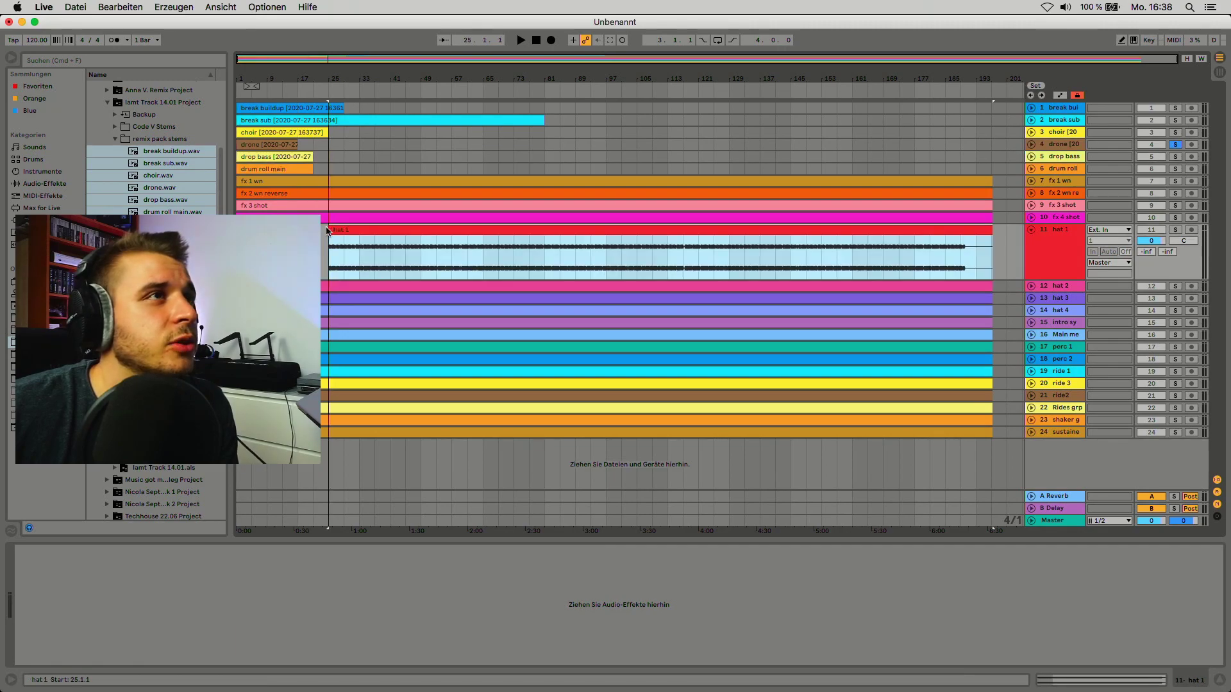
pyautogui.moveTo(328, 230); pyautogui.dragTo(344, 231)
pyautogui.press('super+shift+j')
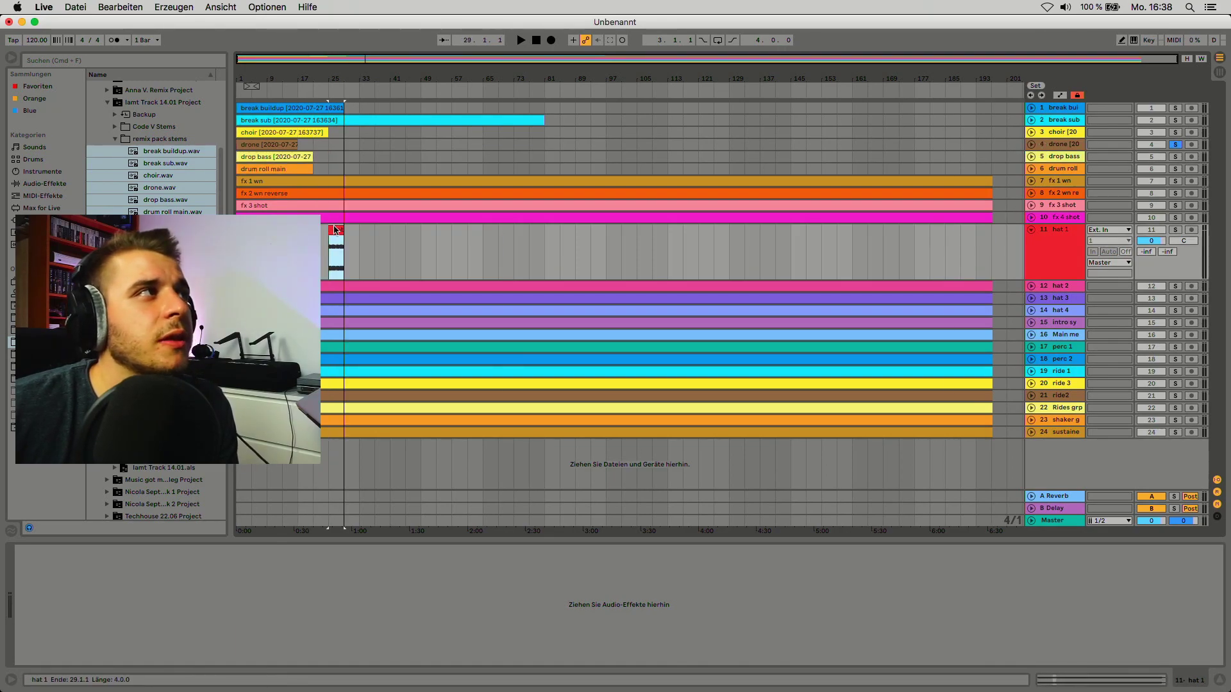
pyautogui.click(336, 228)
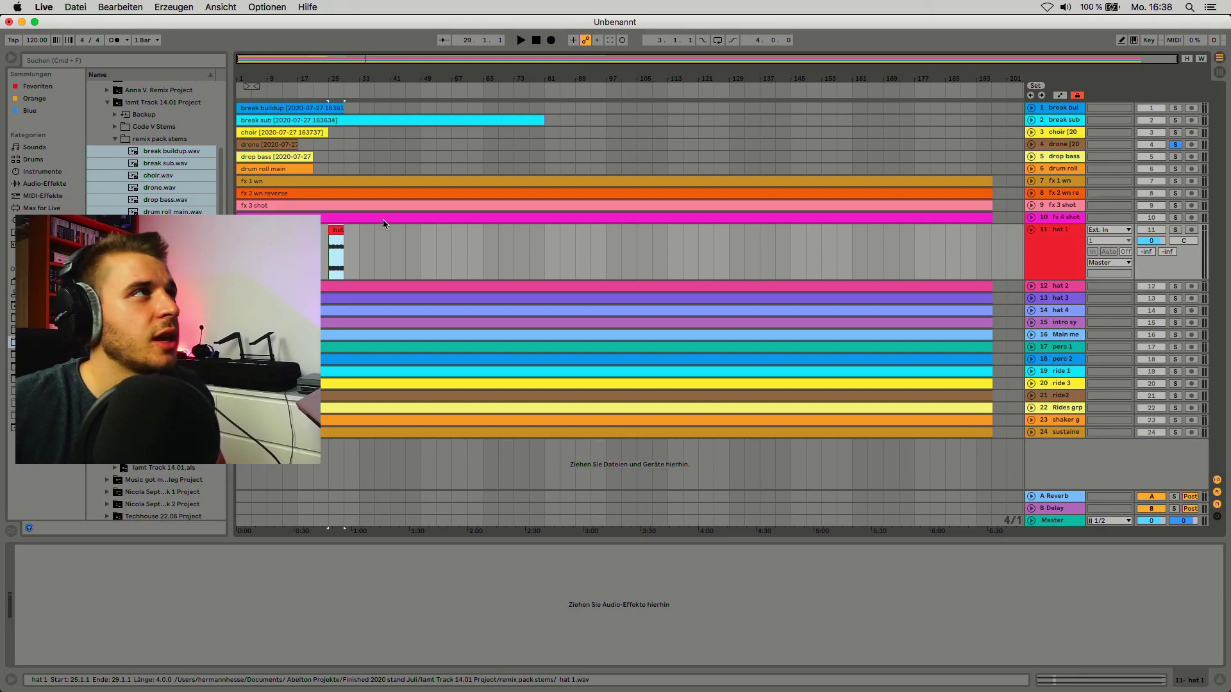
pyautogui.click(1174, 230)
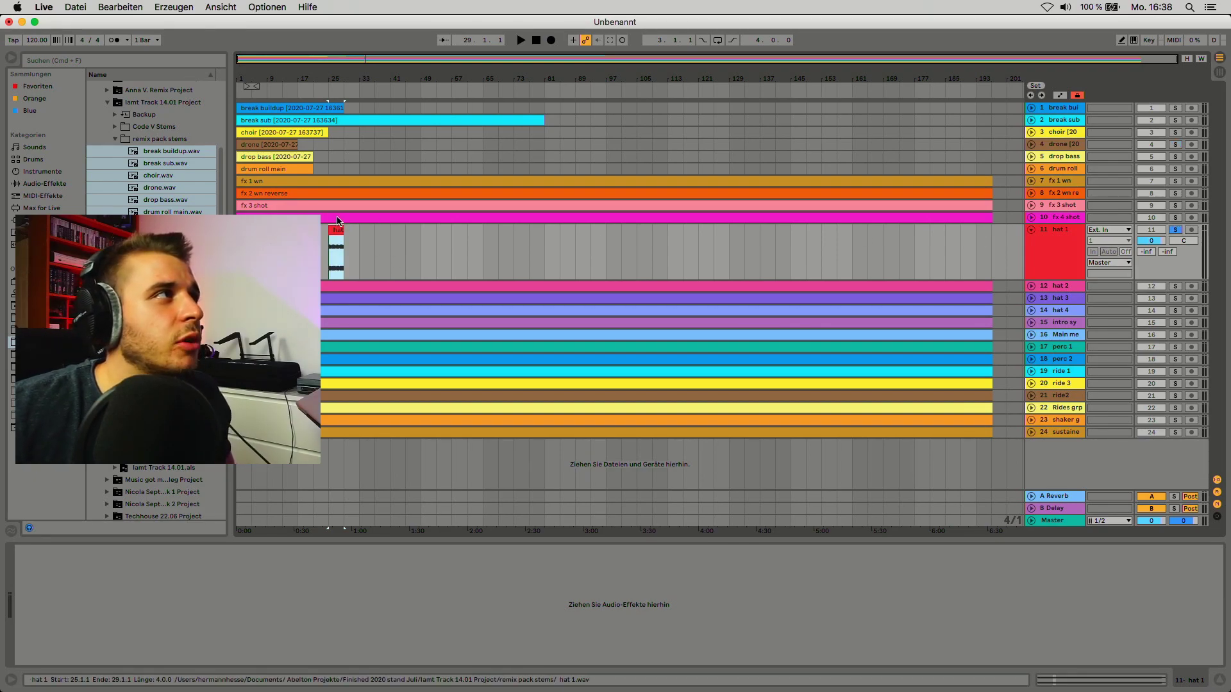
pyautogui.press('space')
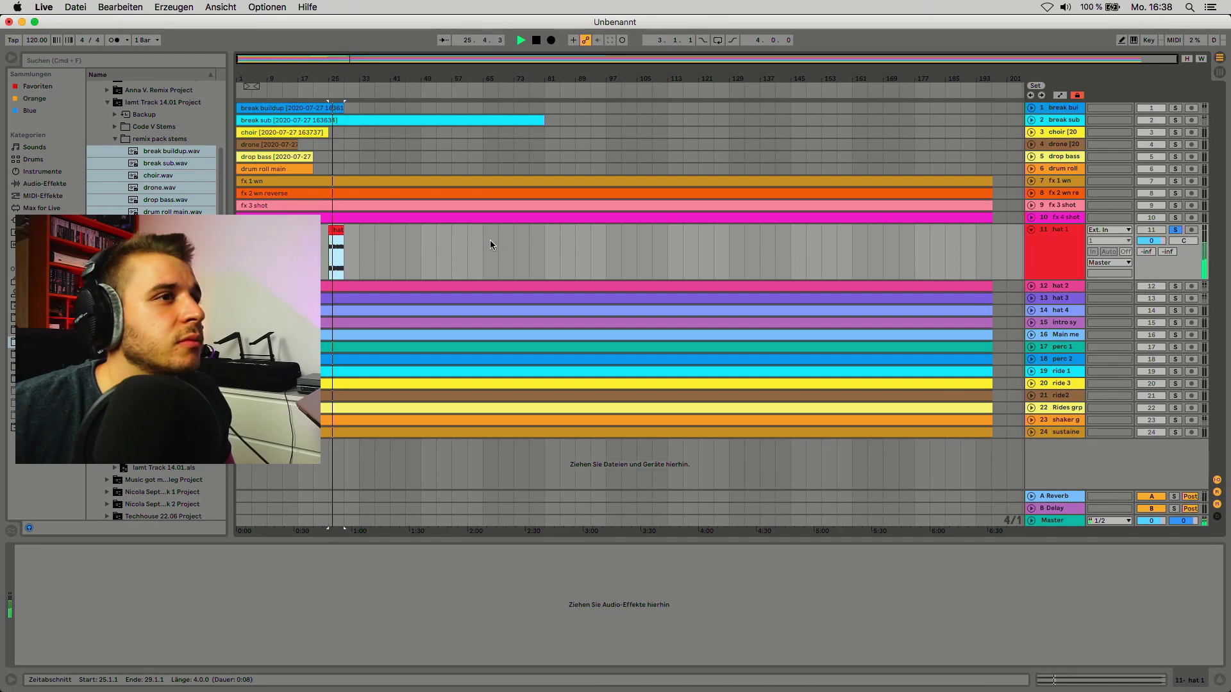
pyautogui.press('space')
pyautogui.press('Delete')
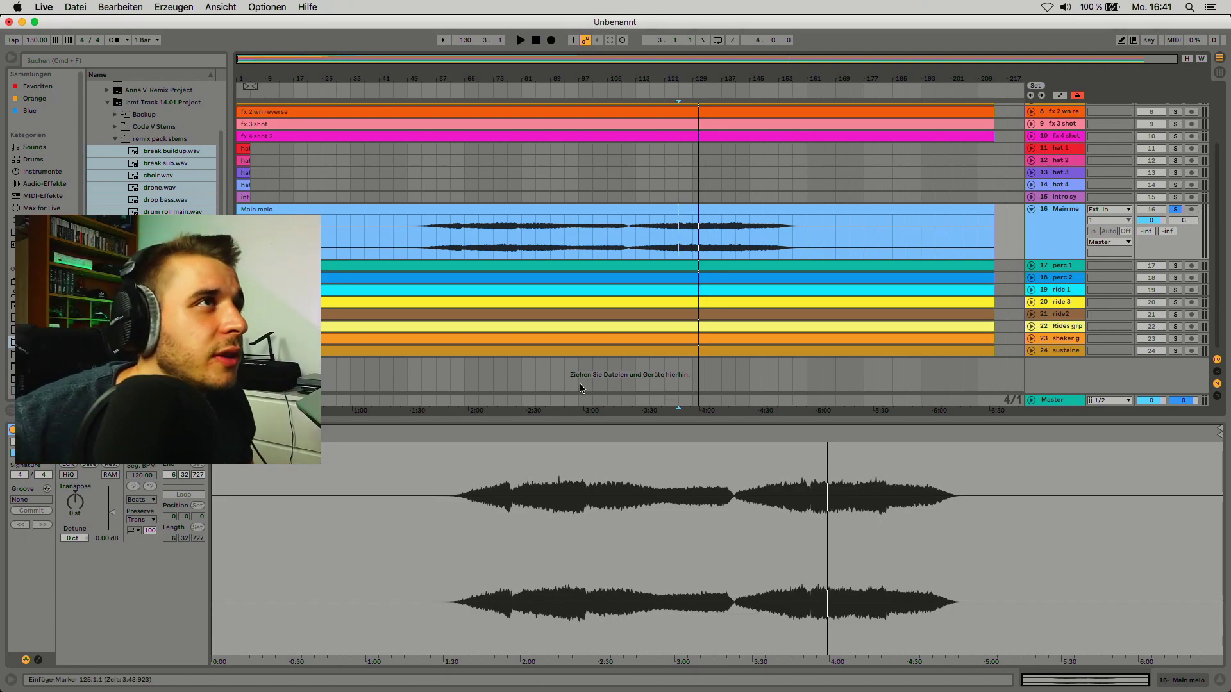
# - Trim Main melo to a 112-bar section placed at bar 1, and start perc 1 at bar 57
pyautogui.moveTo(238, 209); pyautogui.dragTo(405, 210)
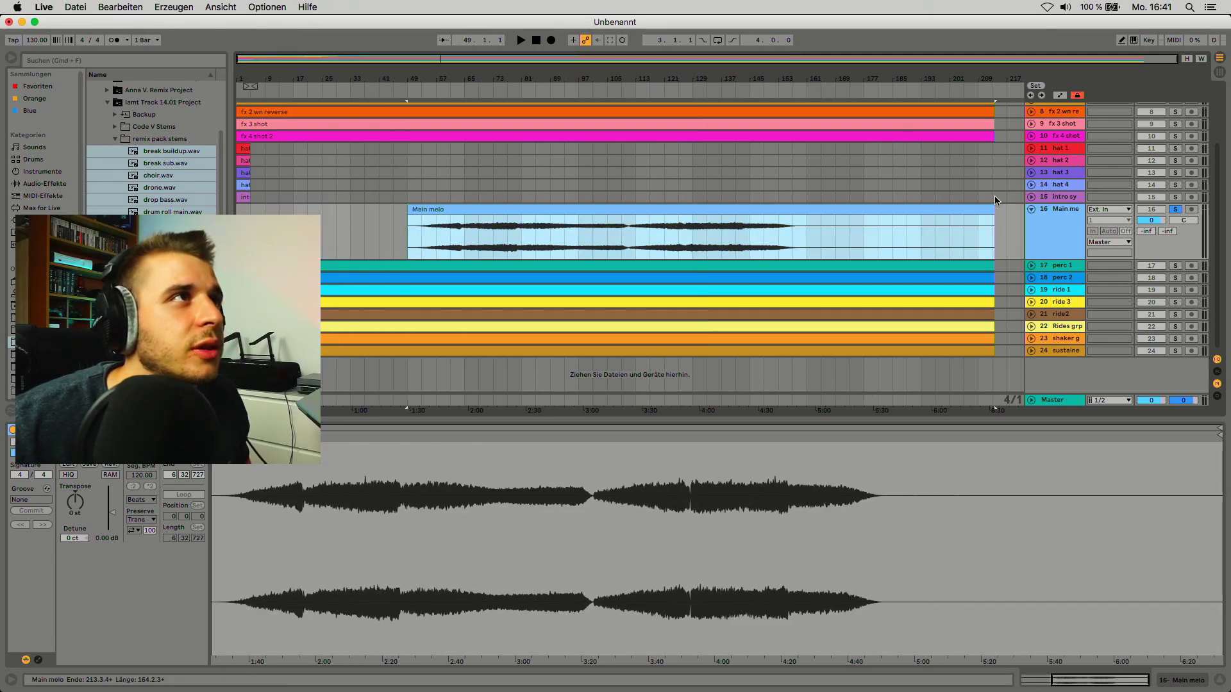
pyautogui.moveTo(994, 207); pyautogui.dragTo(806, 198)
pyautogui.moveTo(471, 209); pyautogui.dragTo(302, 209)
pyautogui.moveTo(308, 266); pyautogui.dragTo(436, 231)
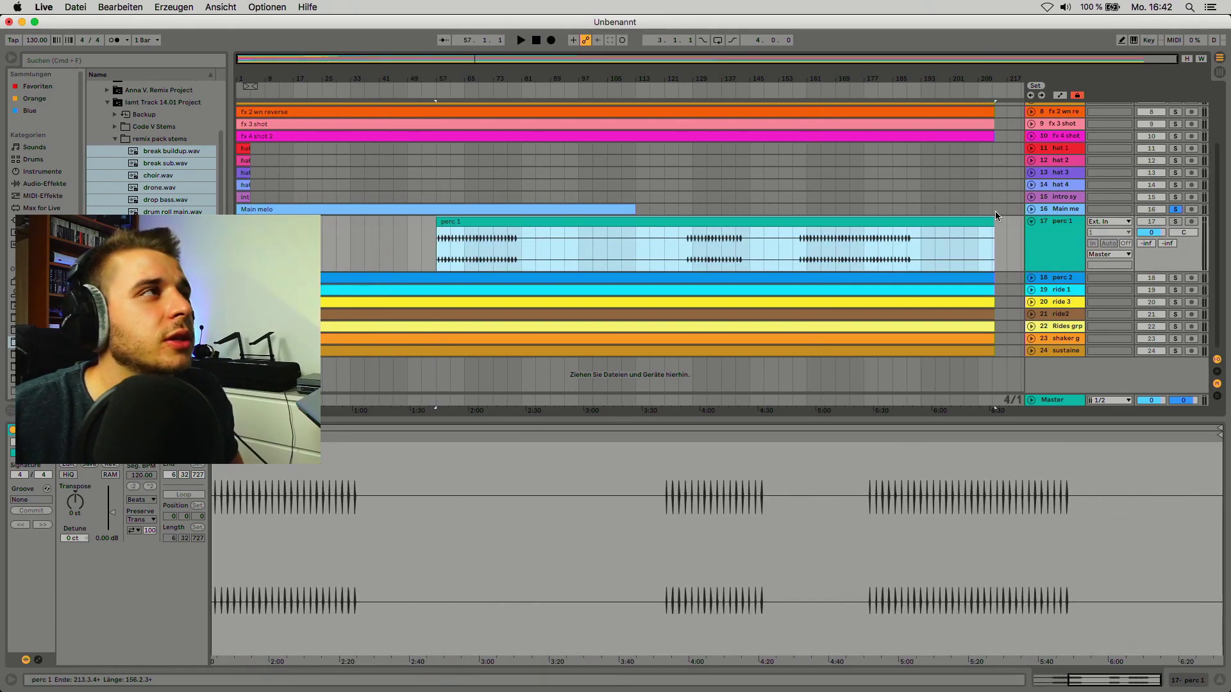
# - Trim perc 1 to bars 57–69 and move it to the song start; trim perc 2 to bars 55–57
pyautogui.moveTo(995, 218); pyautogui.dragTo(455, 220)
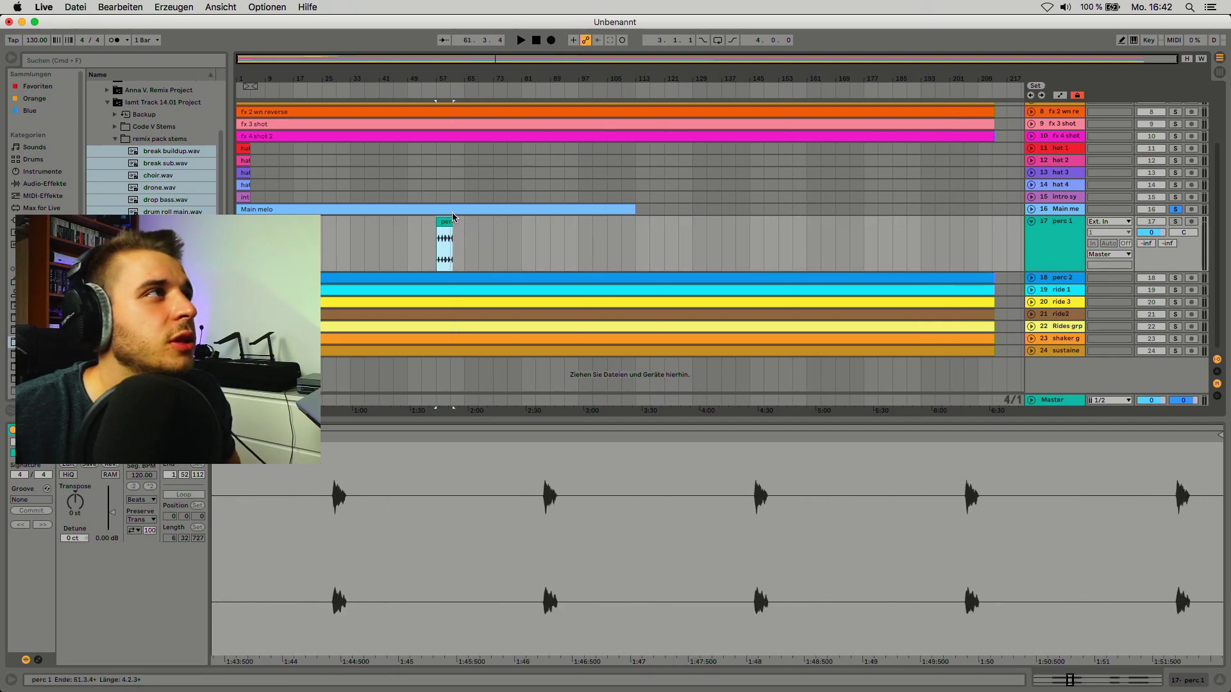
pyautogui.moveTo(453, 217); pyautogui.dragTo(245, 218)
pyautogui.click(1031, 222)
pyautogui.click(1031, 233)
pyautogui.moveTo(994, 282); pyautogui.dragTo(436, 247)
pyautogui.moveTo(314, 256); pyautogui.dragTo(422, 257)
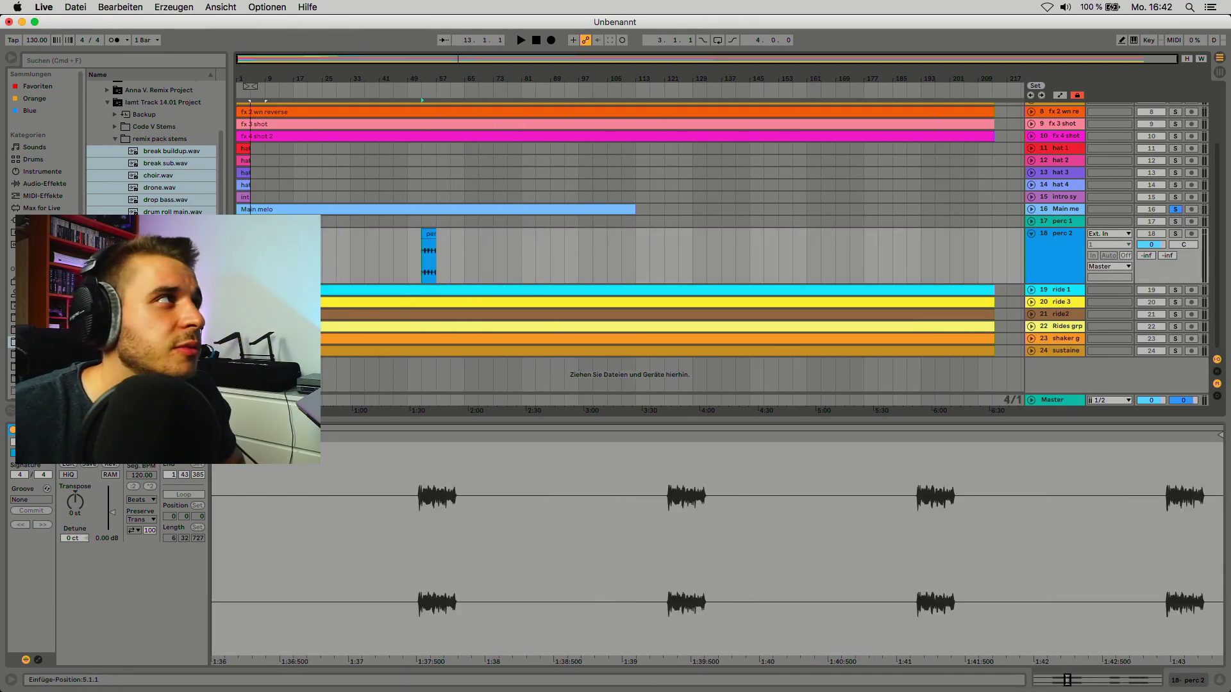
pyautogui.click(1031, 234)
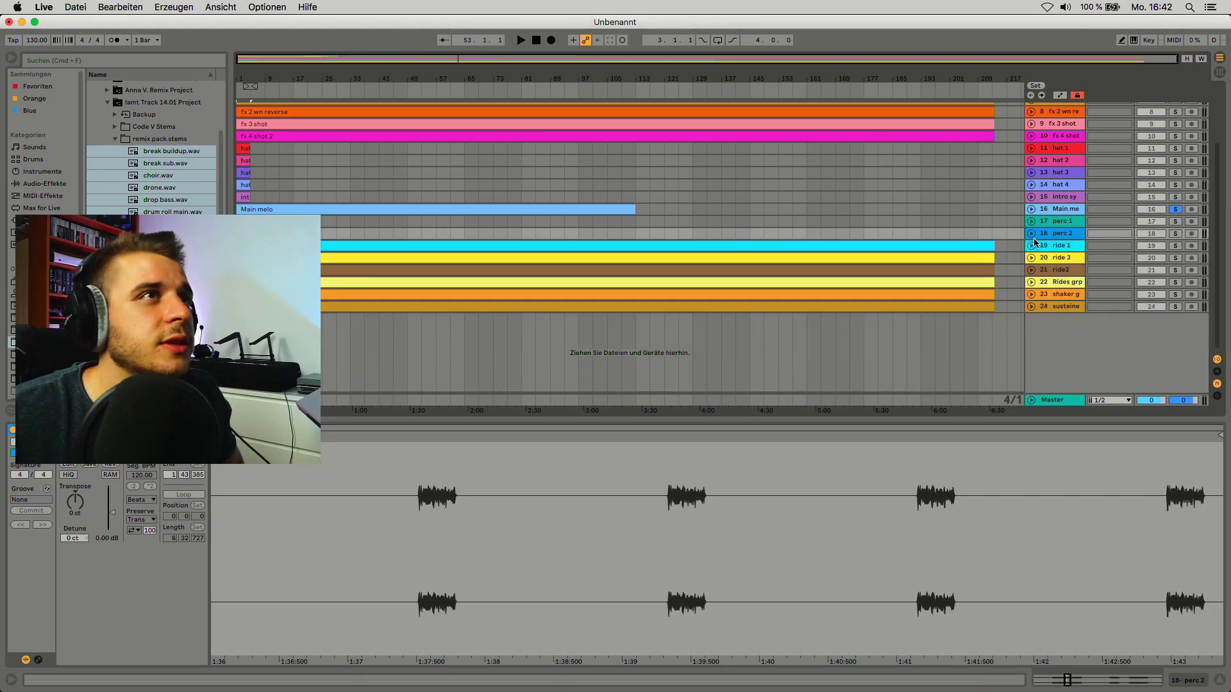
# - Delete the ride 1, ride 3 and ride2 tracks
pyautogui.click(1031, 246)
pyautogui.click(1030, 245)
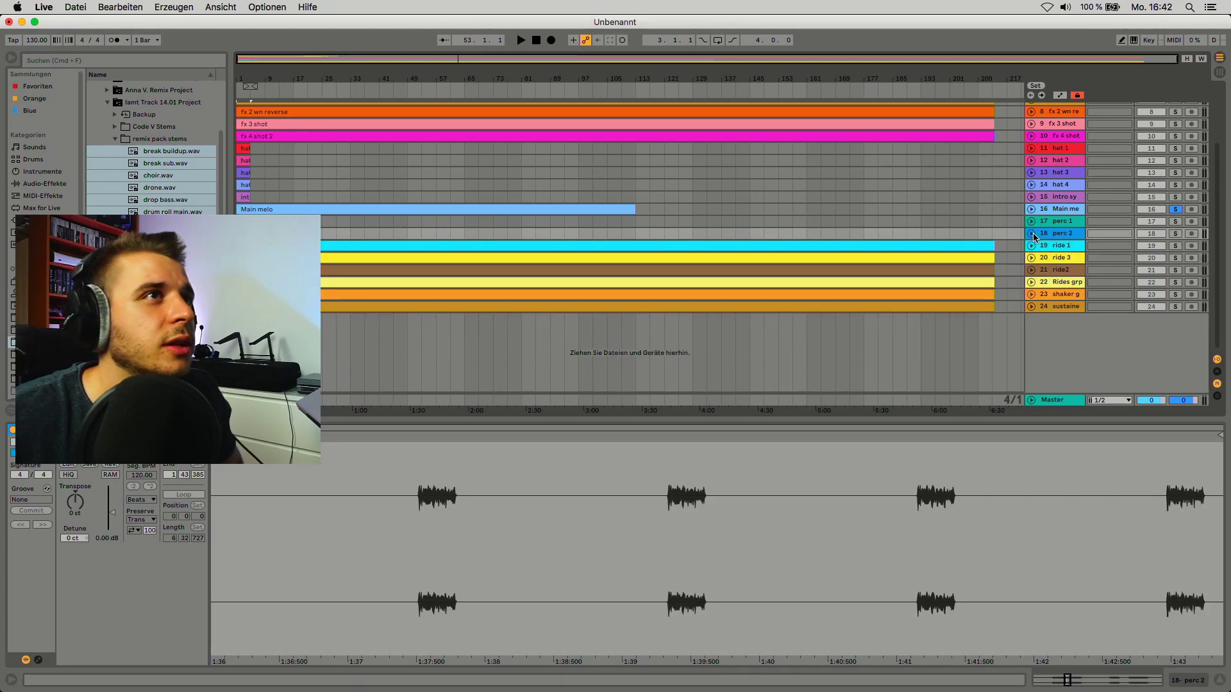
pyautogui.click(1056, 246)
pyautogui.keyDown('shift'); pyautogui.click(1060, 260); pyautogui.keyUp('shift')
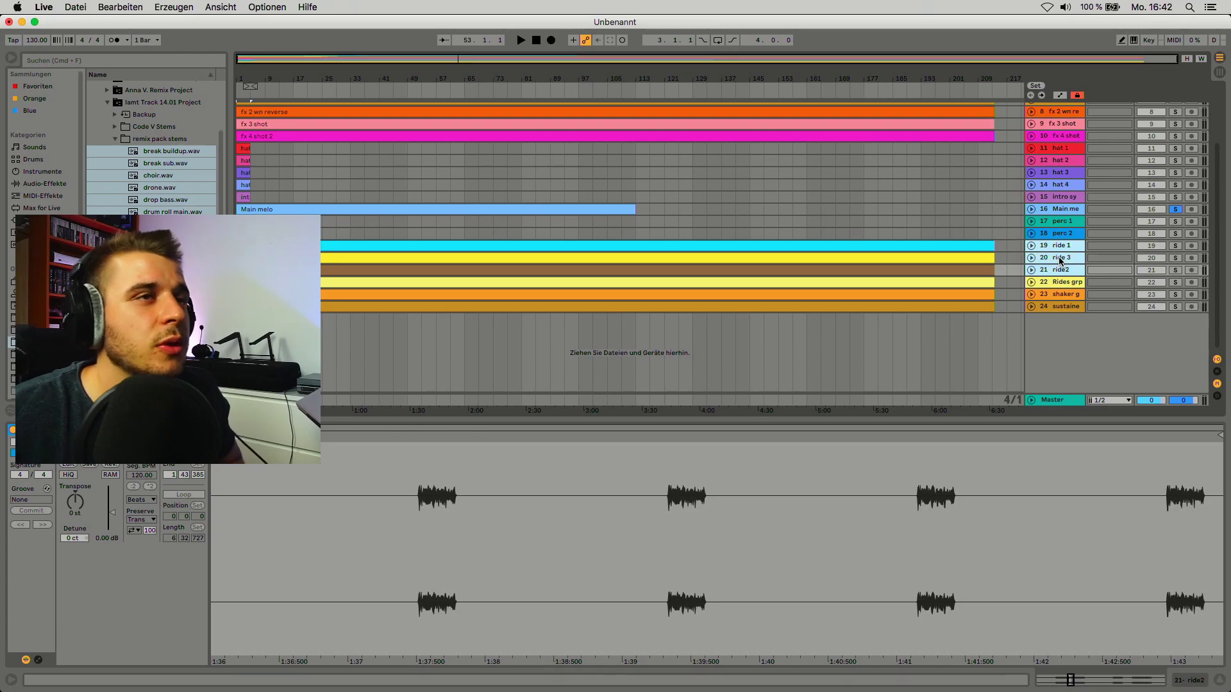
pyautogui.press('Delete')
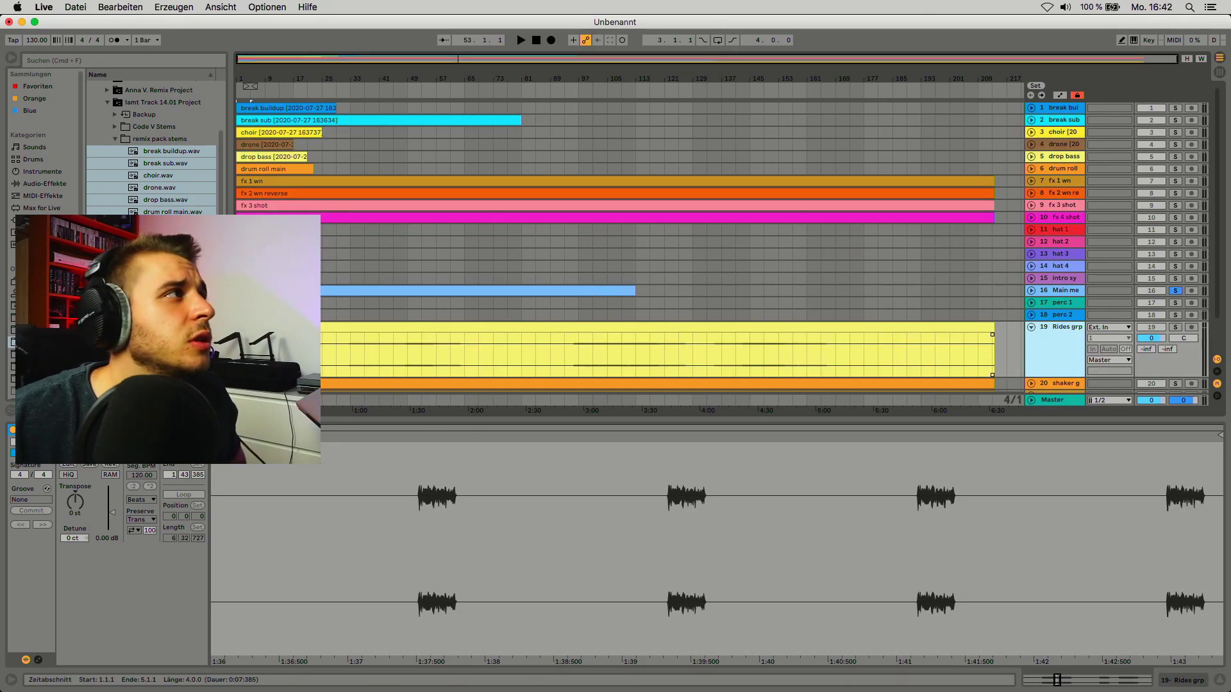
# - Trim the Rides grp clip to bars 33–65 and audition it from bar 33
pyautogui.click(354, 330)
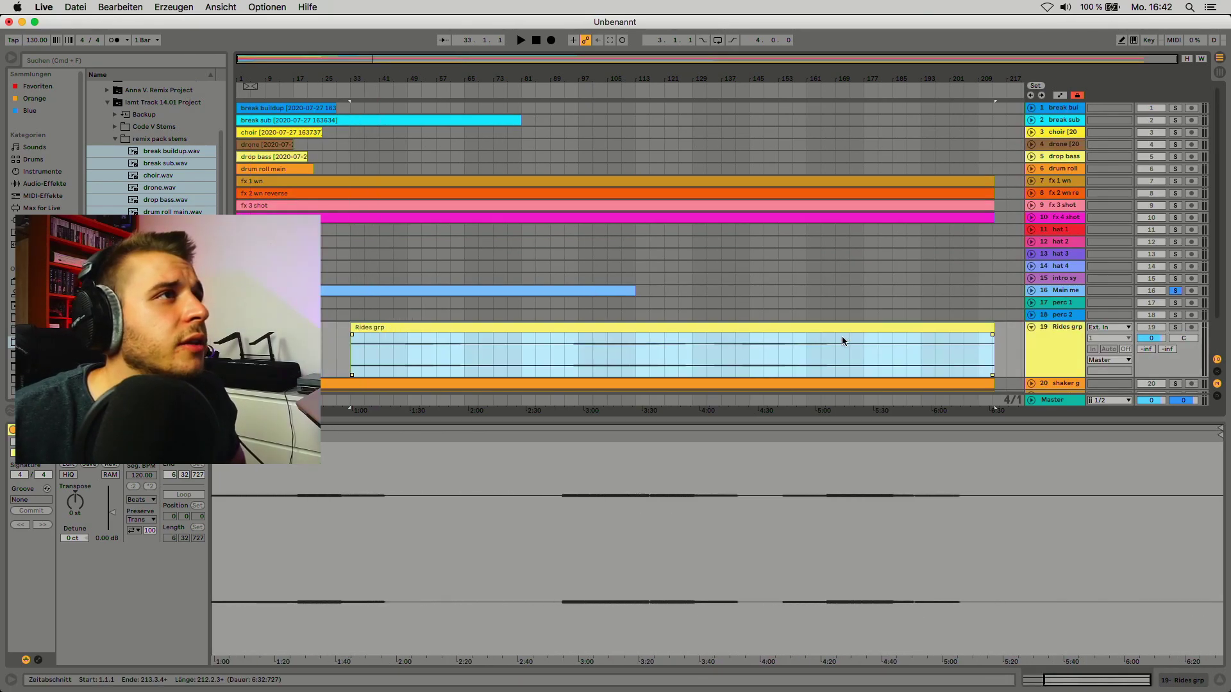
pyautogui.moveTo(992, 315); pyautogui.dragTo(465, 315)
pyautogui.click(363, 335)
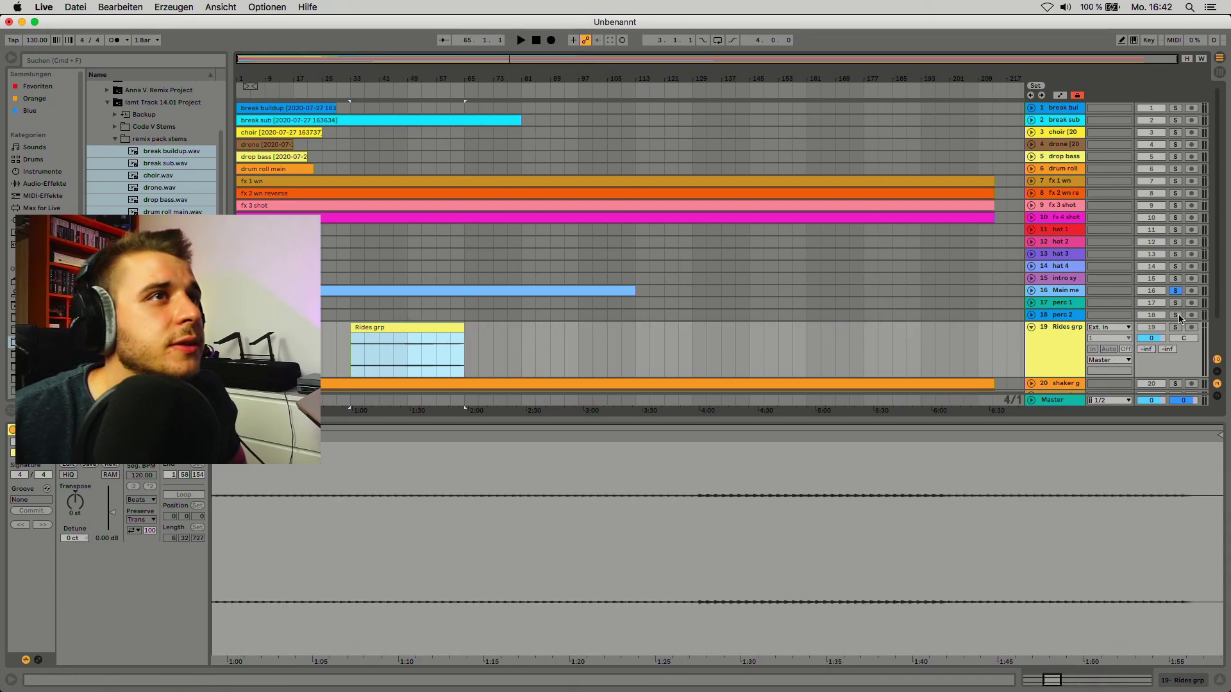
pyautogui.click(382, 347)
pyautogui.click(407, 341)
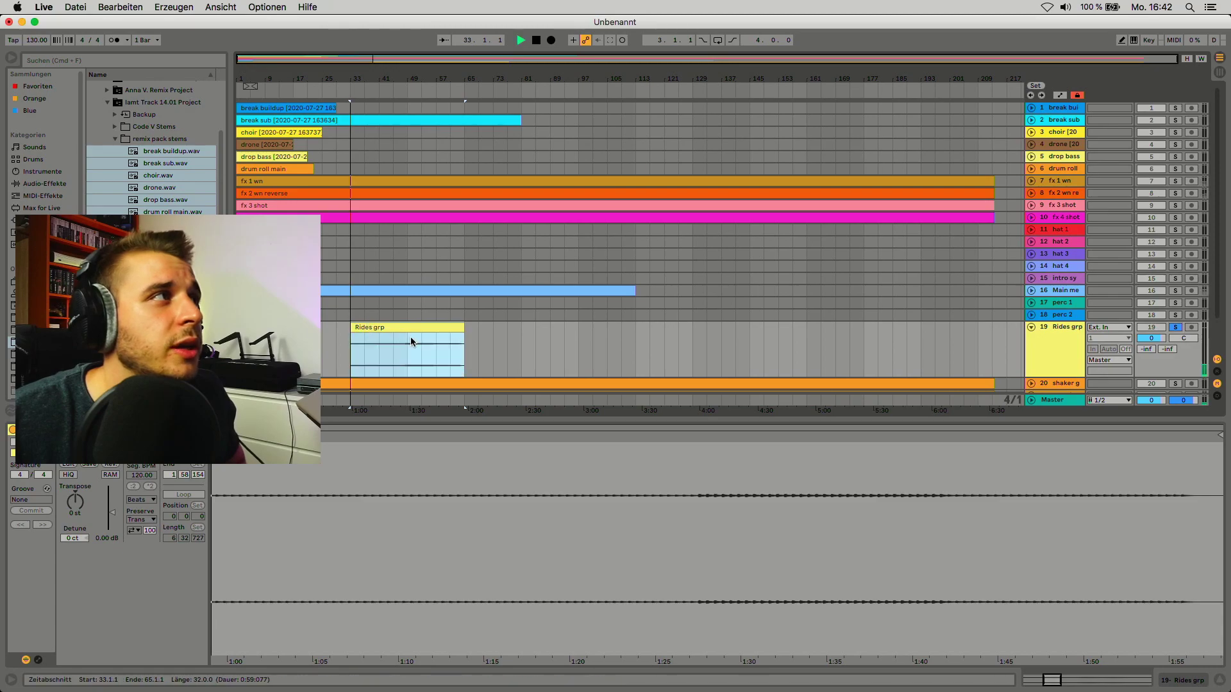
pyautogui.press('space')
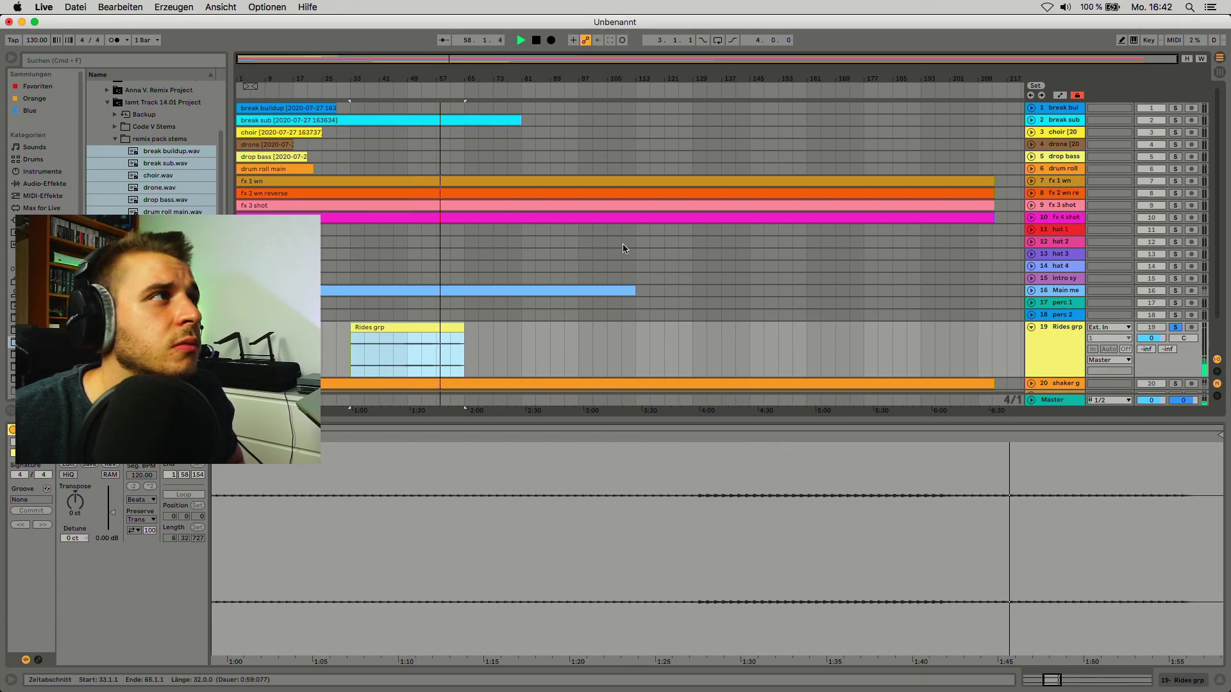
pyautogui.press('space')
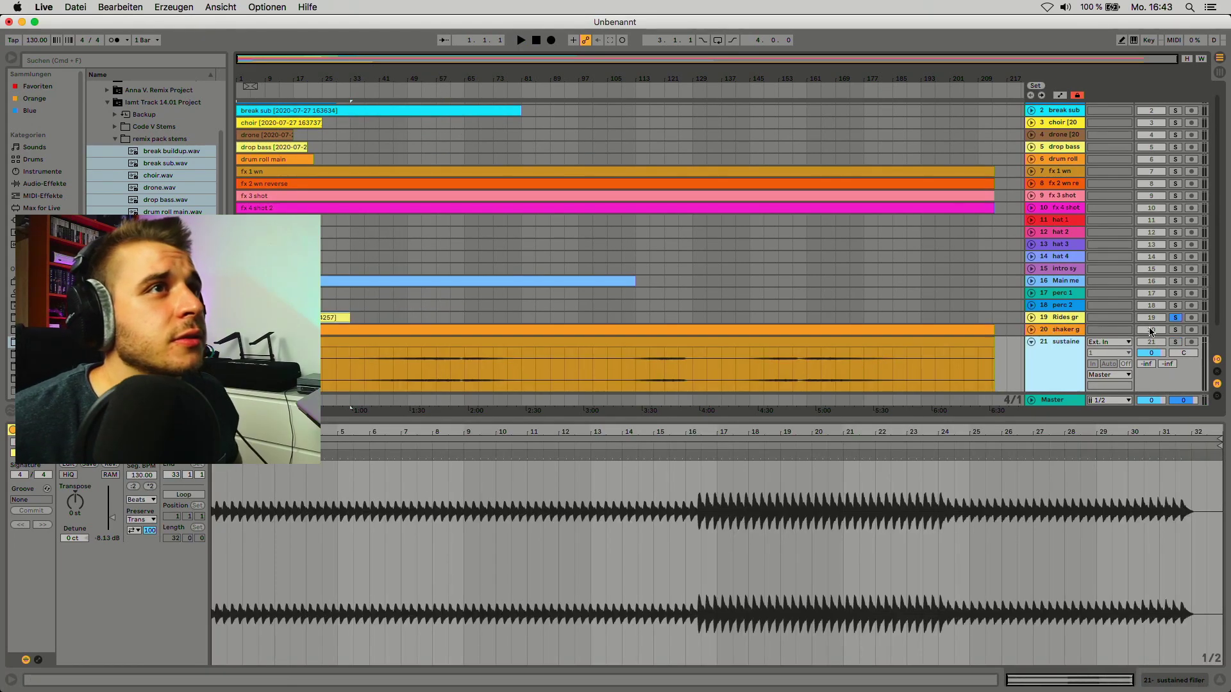
# - Solo the sustained filler track and play its clip from bar 37
pyautogui.click(1175, 342)
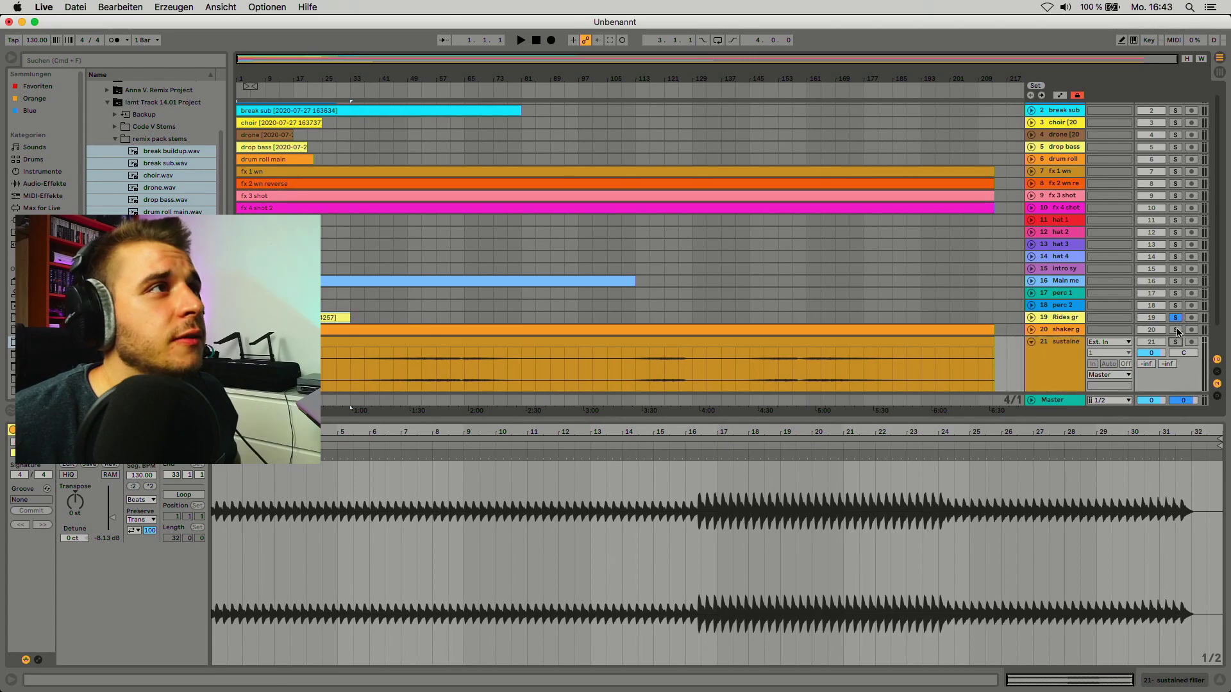
pyautogui.click(436, 371)
pyautogui.click(364, 358)
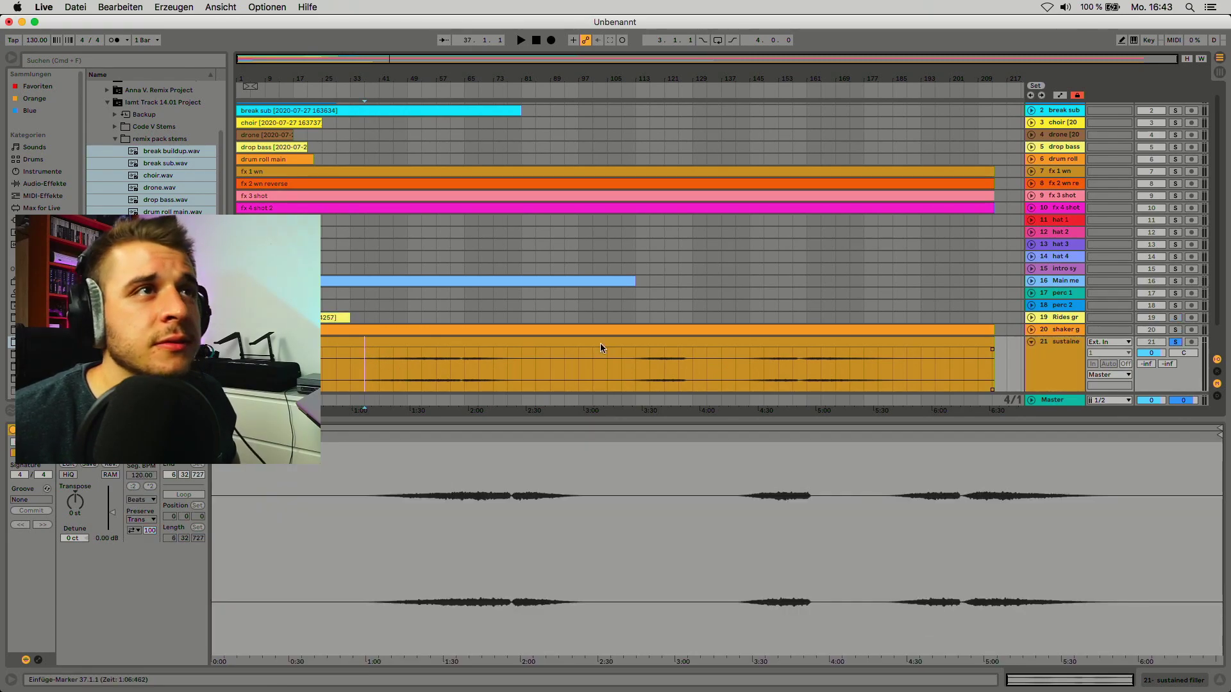
pyautogui.press('space')
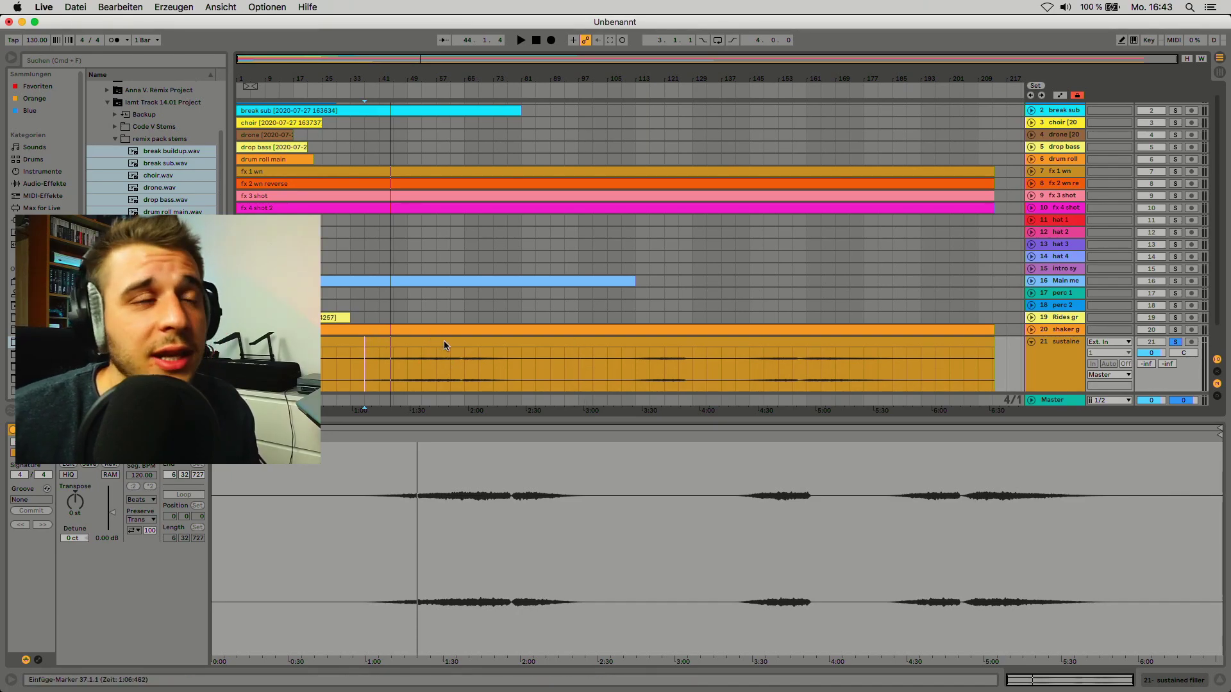
# - Trim the silent start off the sustained filler clip and raise its gain to 17.9 dB
pyautogui.moveTo(320, 339); pyautogui.dragTo(350, 343)
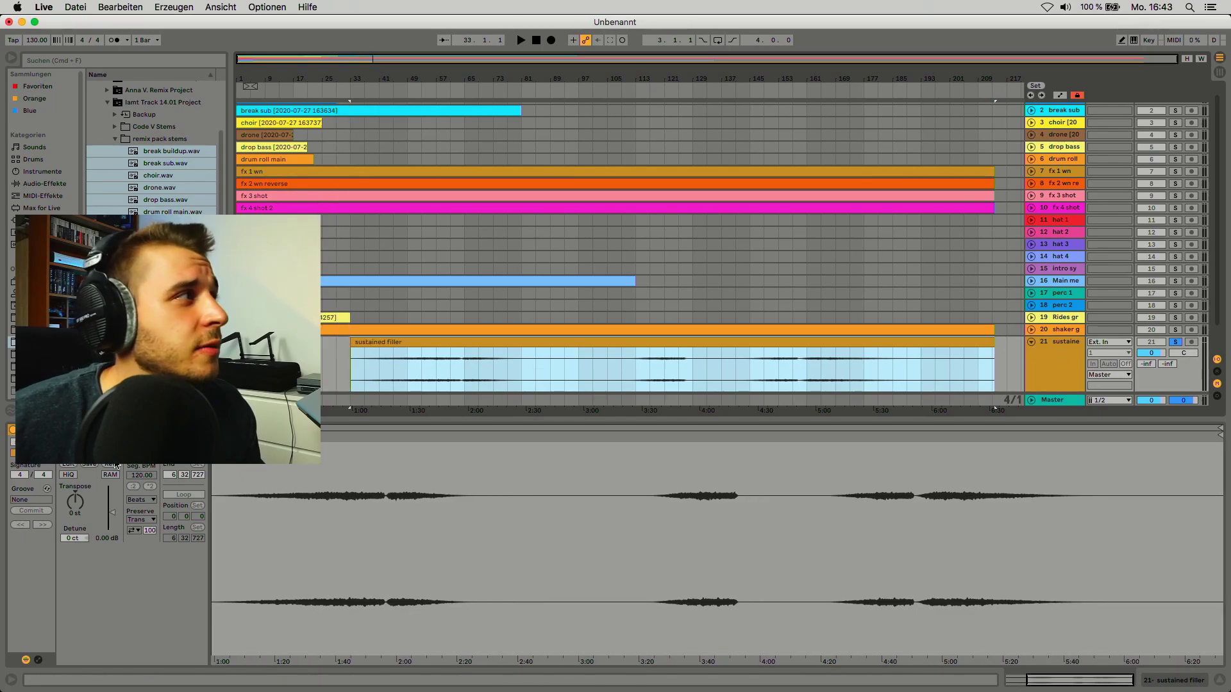
pyautogui.moveTo(116, 509); pyautogui.dragTo(116, 484)
pyautogui.click(550, 360)
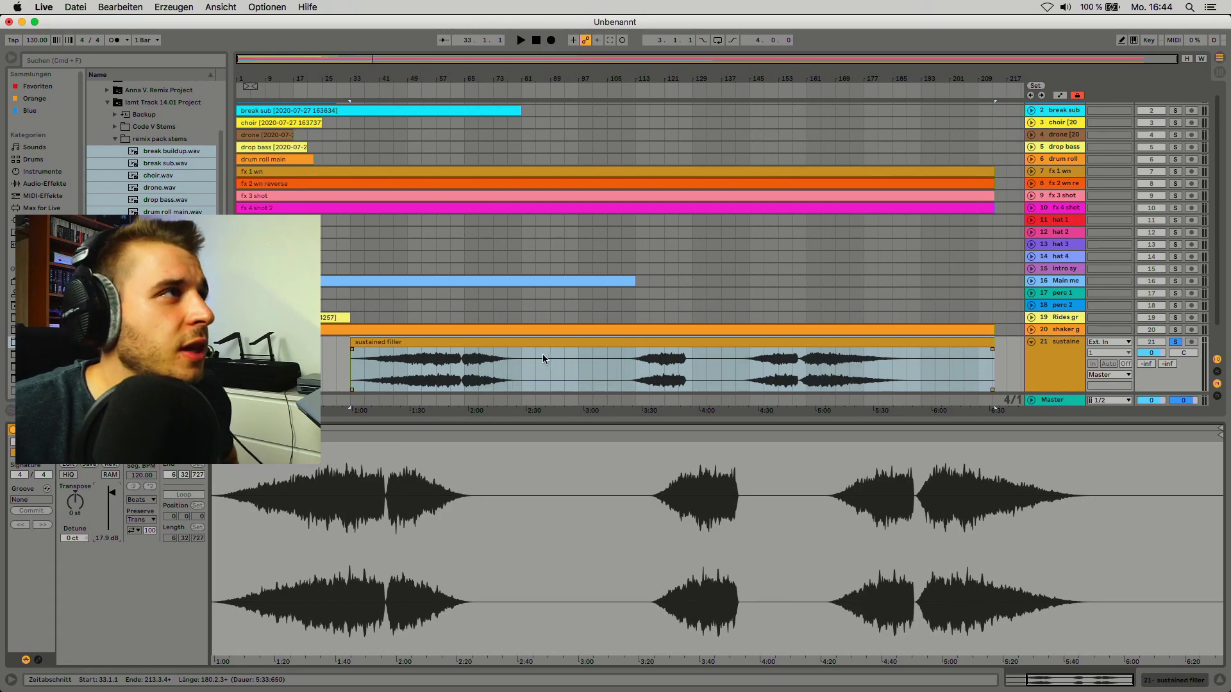
# - Split out the silent stretches at bars 85–109 and 129–145, and delete the silent tail
pyautogui.moveTo(538, 357); pyautogui.dragTo(619, 362)
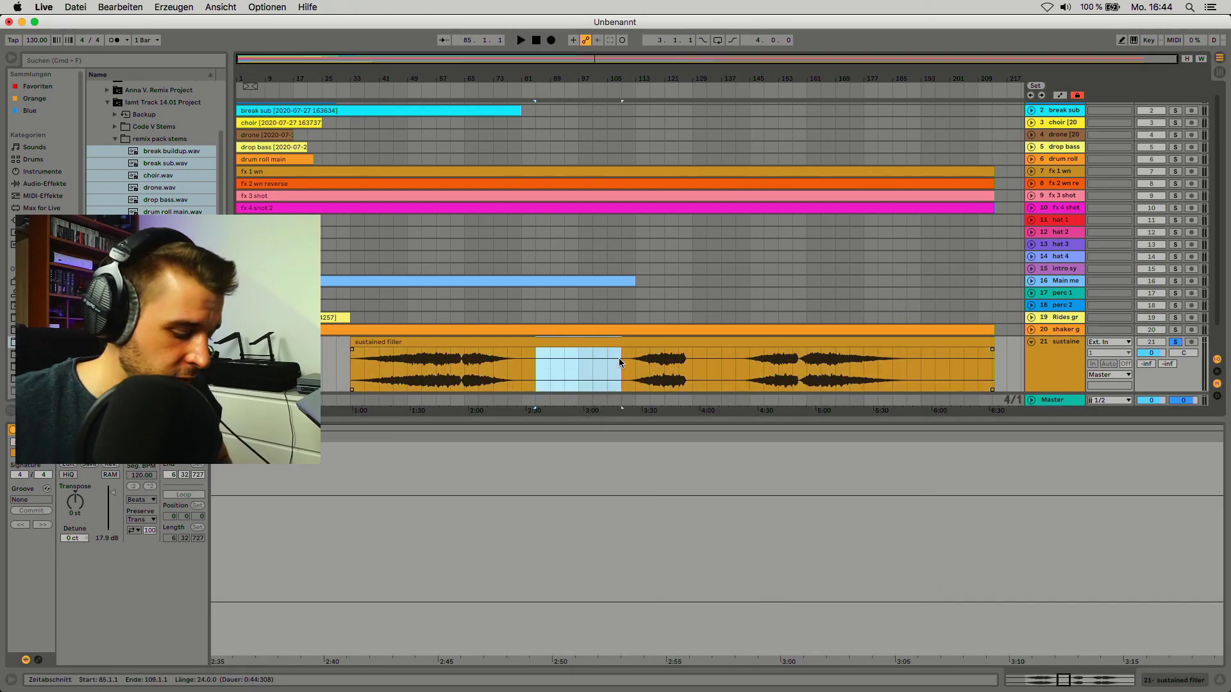
pyautogui.press('super+e')
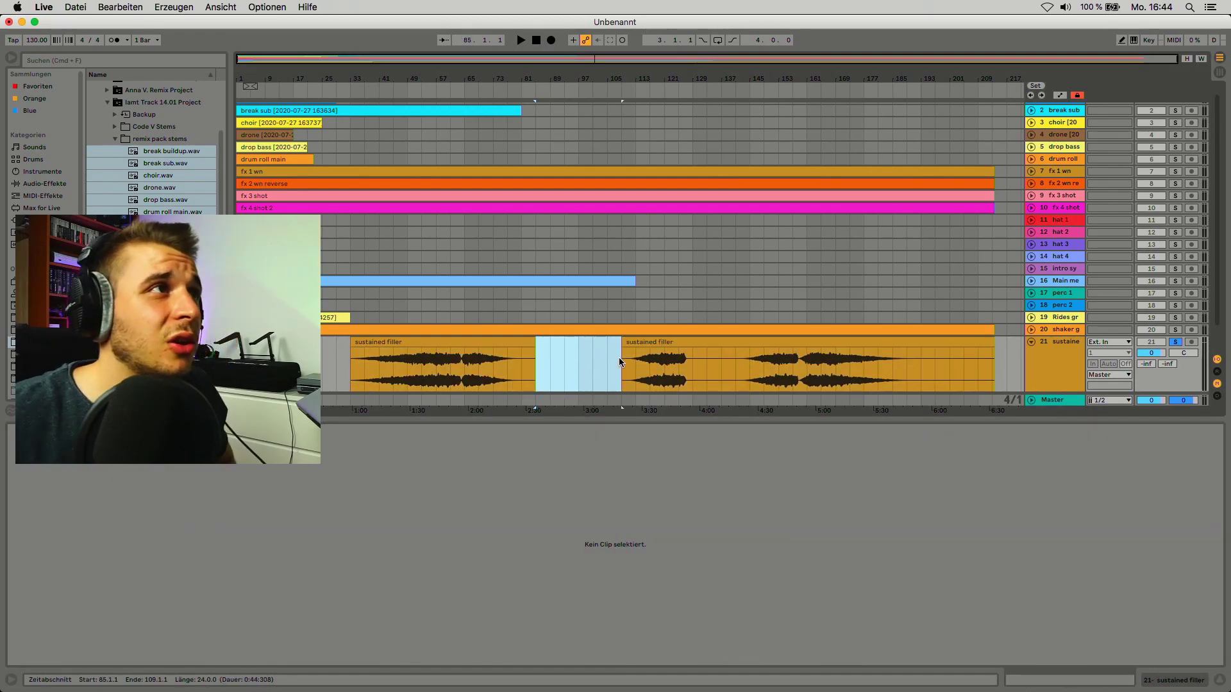
pyautogui.moveTo(698, 357); pyautogui.dragTo(738, 353)
pyautogui.press('super+e')
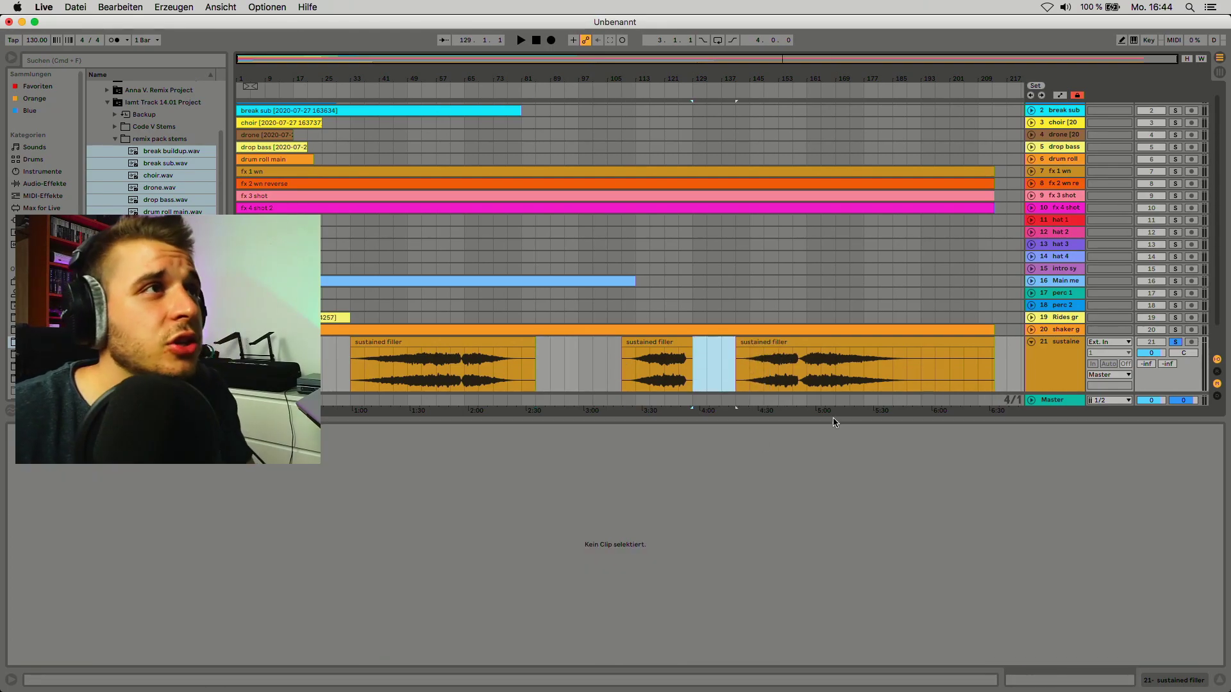
pyautogui.moveTo(920, 355); pyautogui.dragTo(992, 346)
pyautogui.press('Delete')
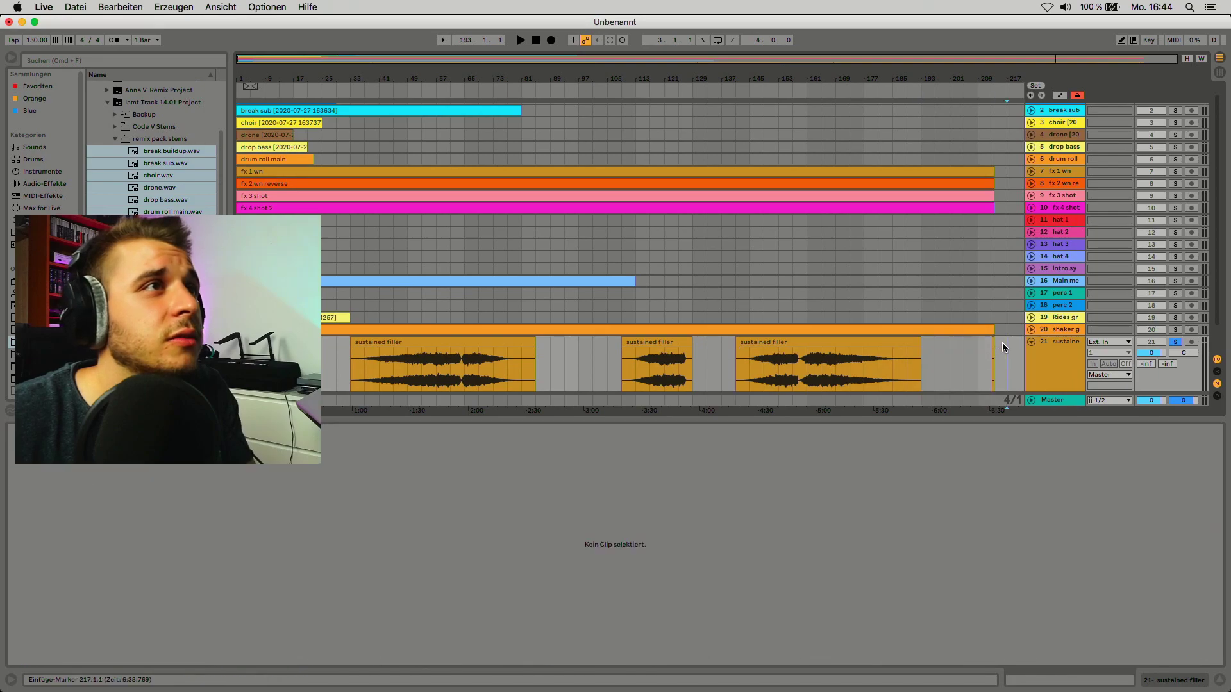
# - Butt the three remaining pieces together end to end and consolidate them into one clip
pyautogui.moveTo(540, 341); pyautogui.dragTo(401, 332)
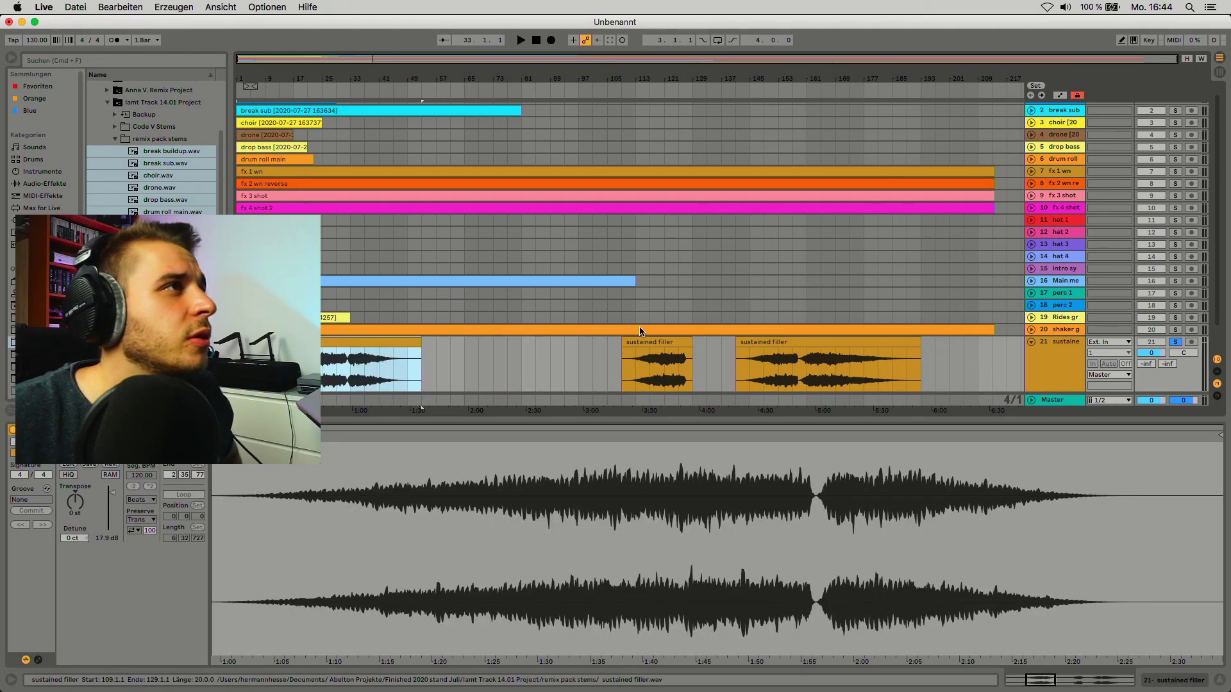
pyautogui.moveTo(643, 340); pyautogui.dragTo(442, 340)
pyautogui.moveTo(835, 333); pyautogui.dragTo(586, 334)
pyautogui.keyDown('shift'); pyautogui.click(354, 332); pyautogui.keyUp('shift')
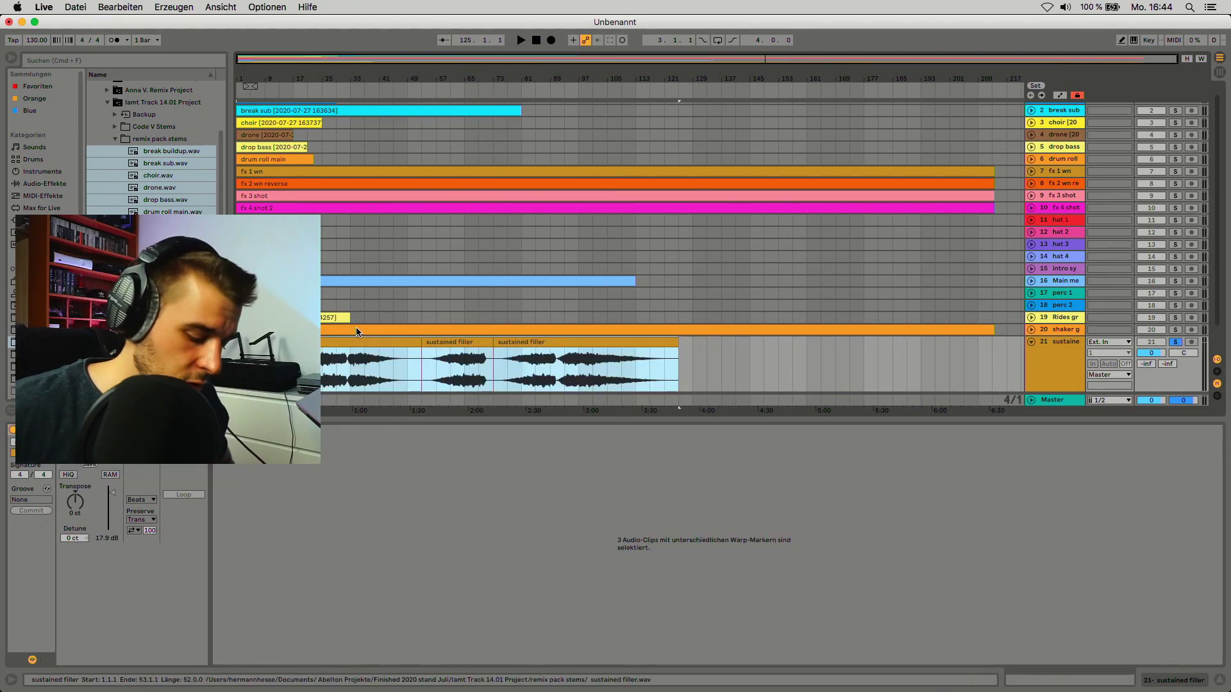
pyautogui.press('super+j')
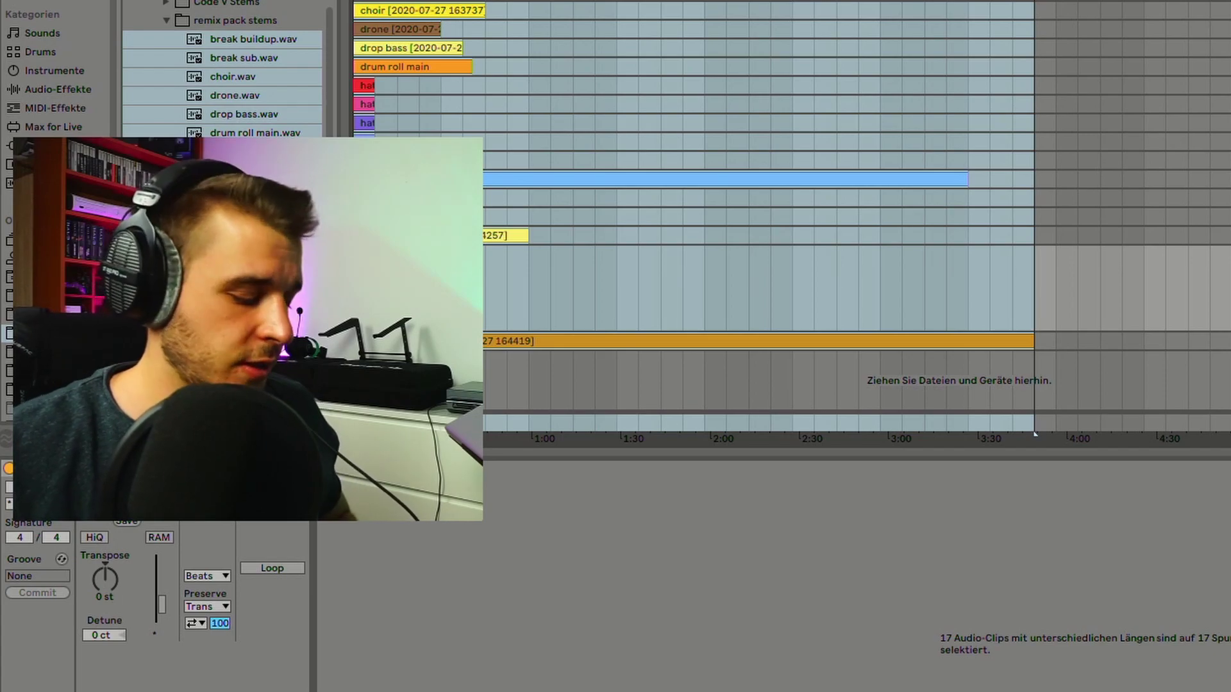
# - Export all individual tracks as WAV into a new folder named 'iamt remix pack hermann'
pyautogui.hotkey('ctrl', 'shift', 'r')
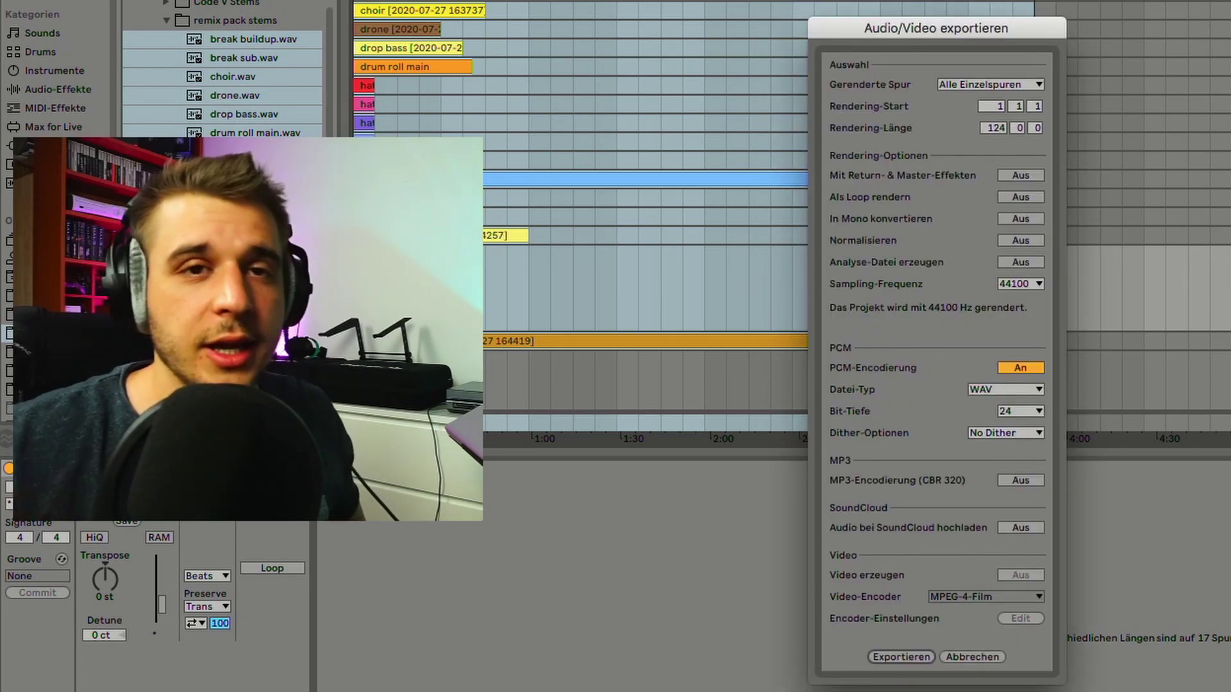
pyautogui.click(901, 657)
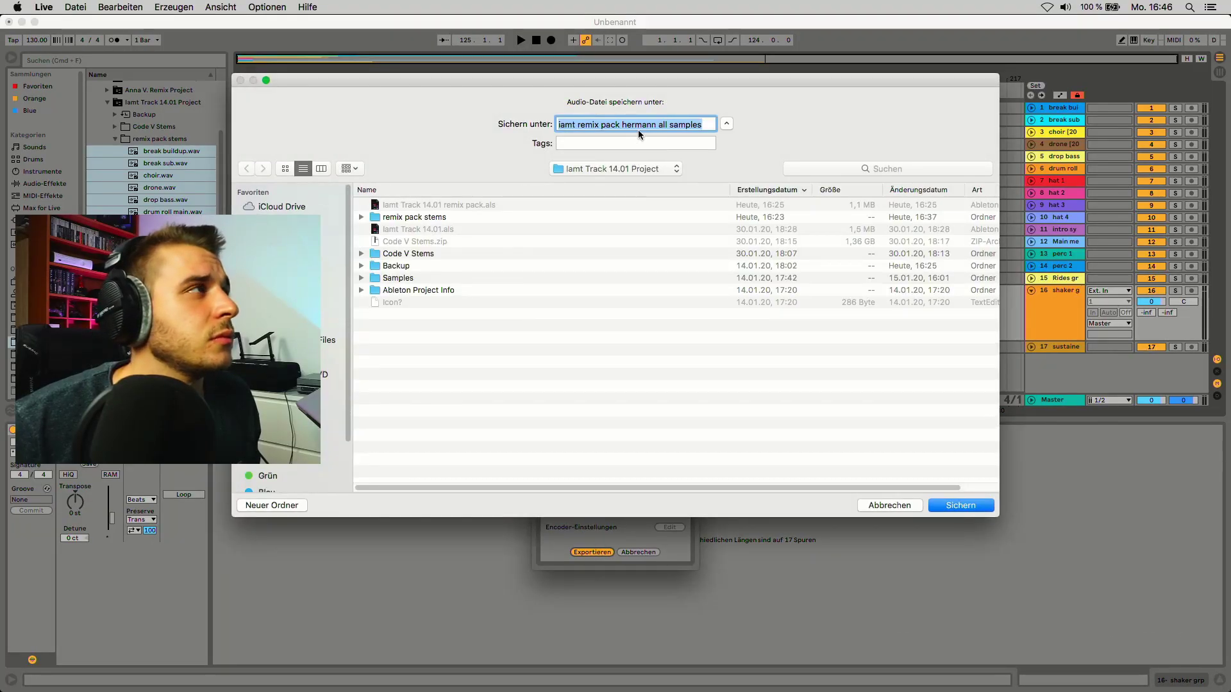
pyautogui.click(238, 509)
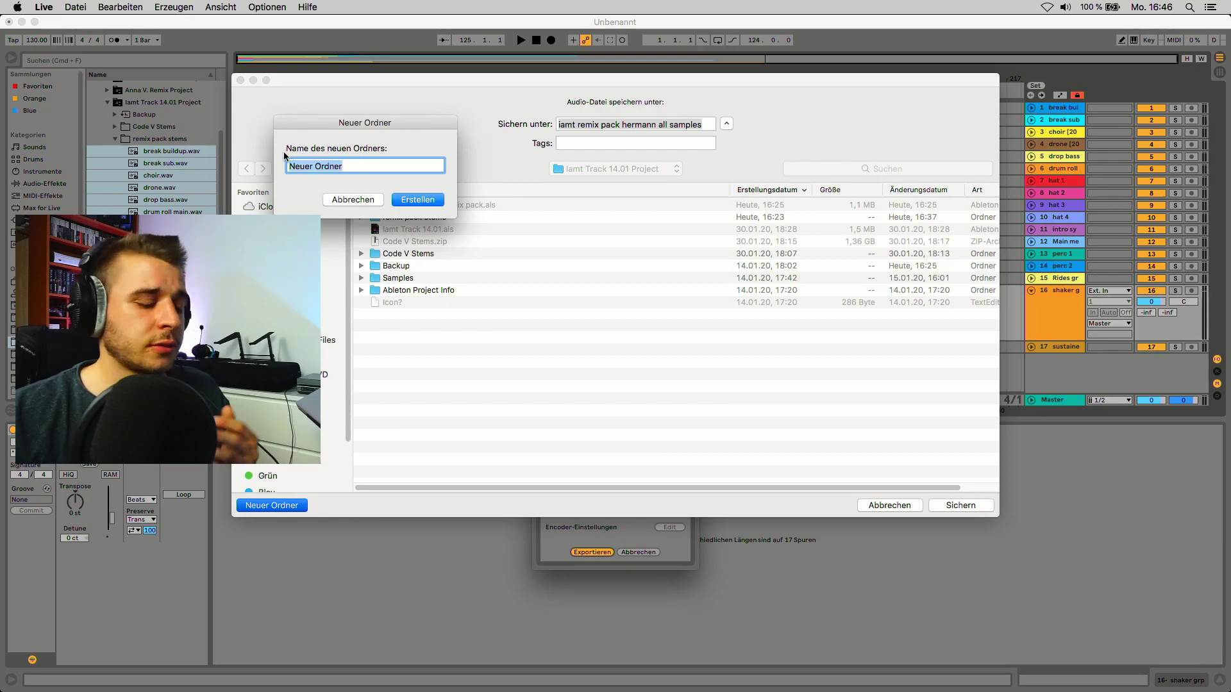
pyautogui.write('iamt re')
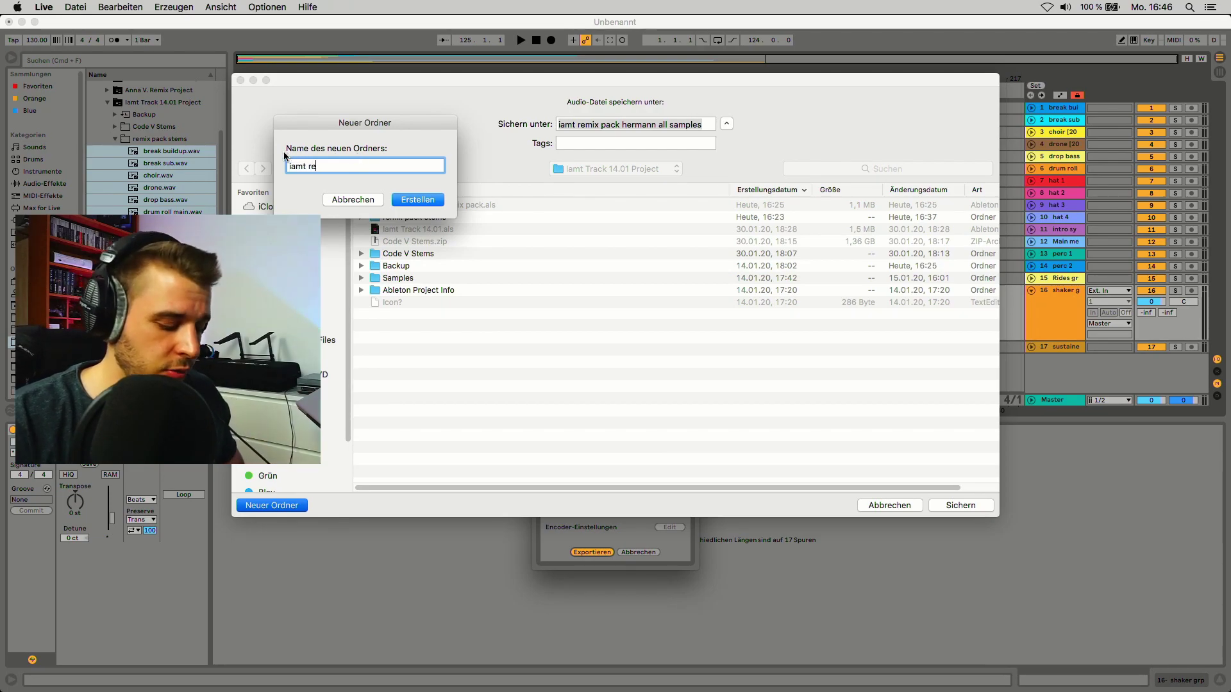
pyautogui.write('mix pack he')
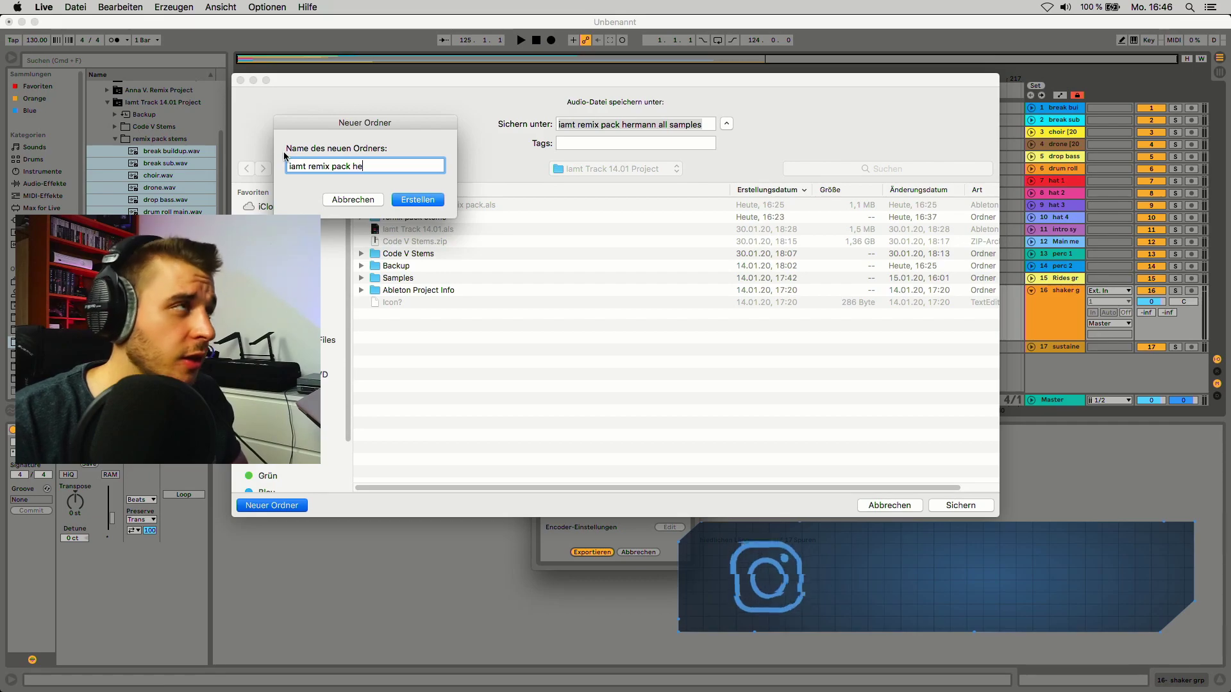
pyautogui.write('rma')
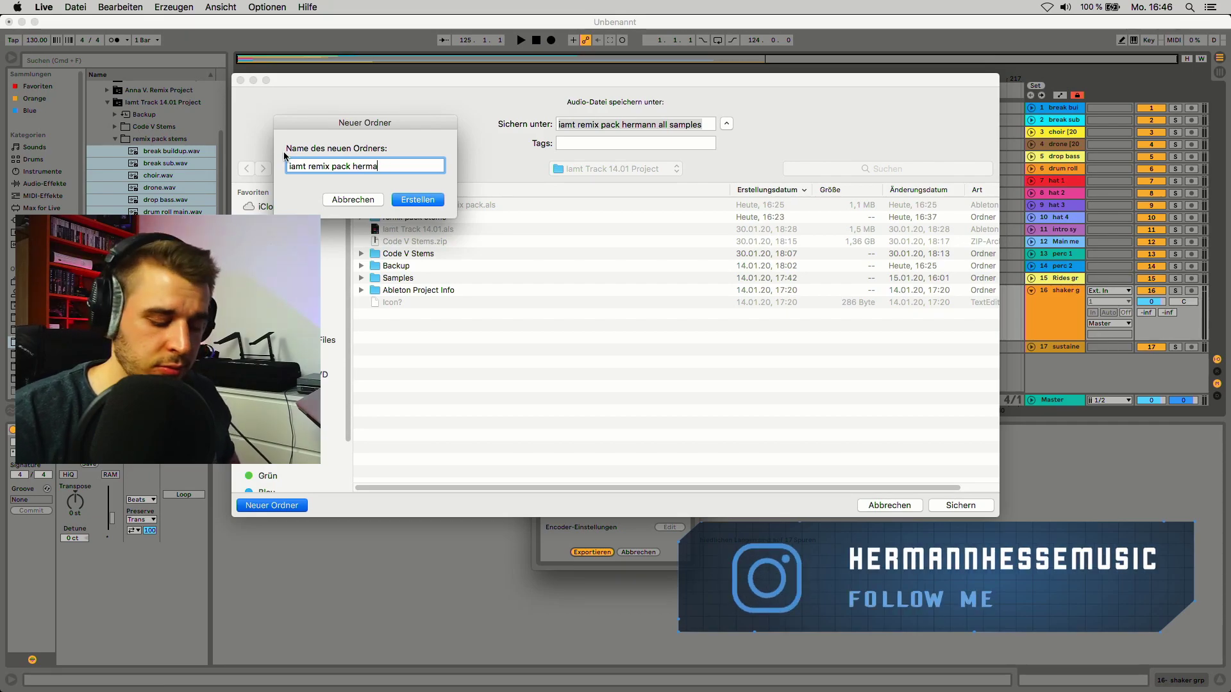
pyautogui.write('nn')
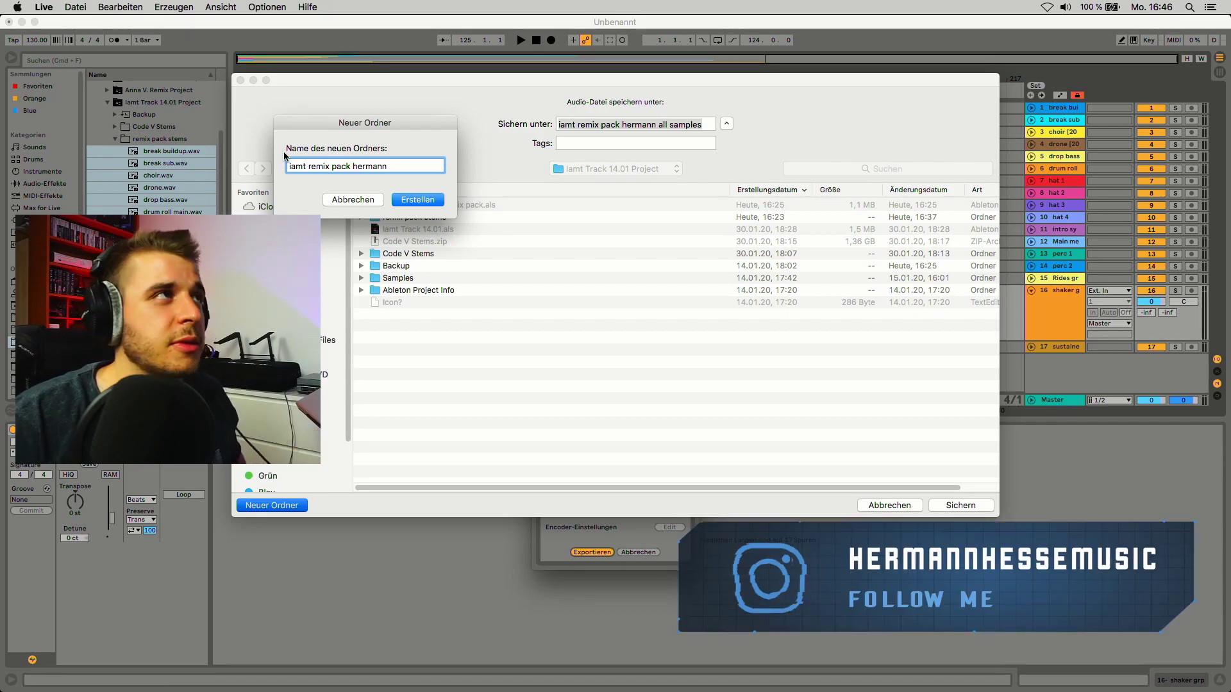
pyautogui.press('Return')
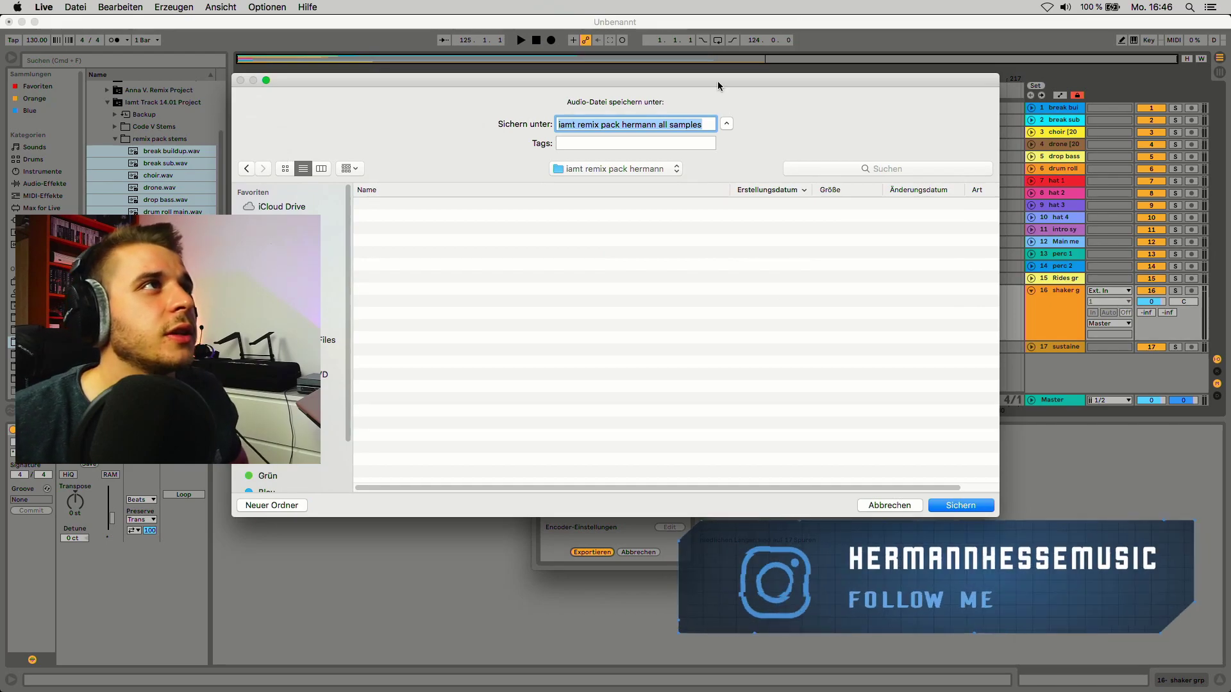
pyautogui.press('BackSpace')
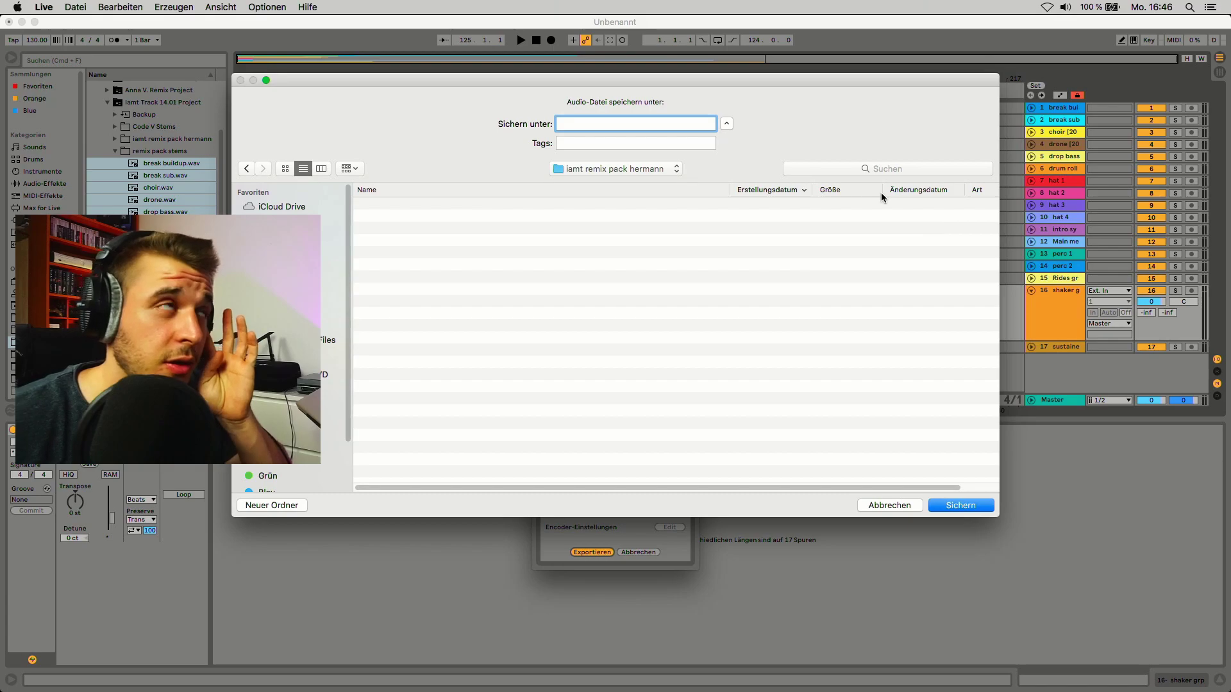
pyautogui.moveTo(768, 81); pyautogui.dragTo(699, 197)
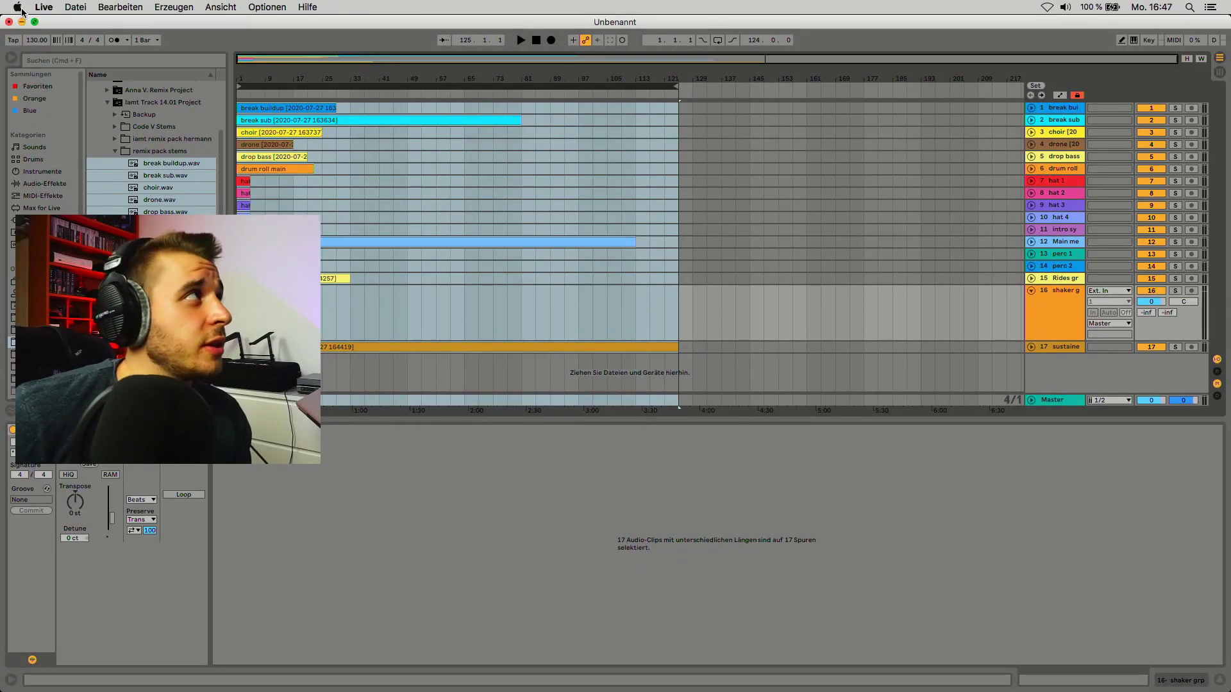
# - Move the remix pack folder onto the desktop and open it in Finder
pyautogui.click(21, 21)
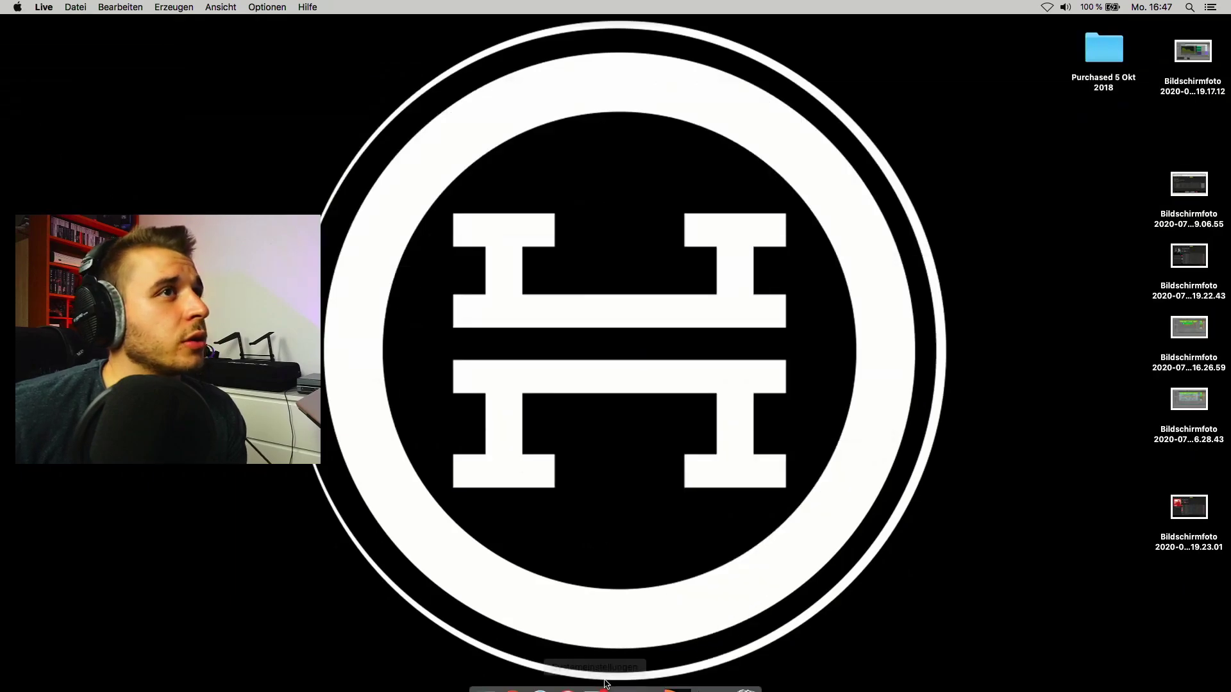
pyautogui.click(484, 674)
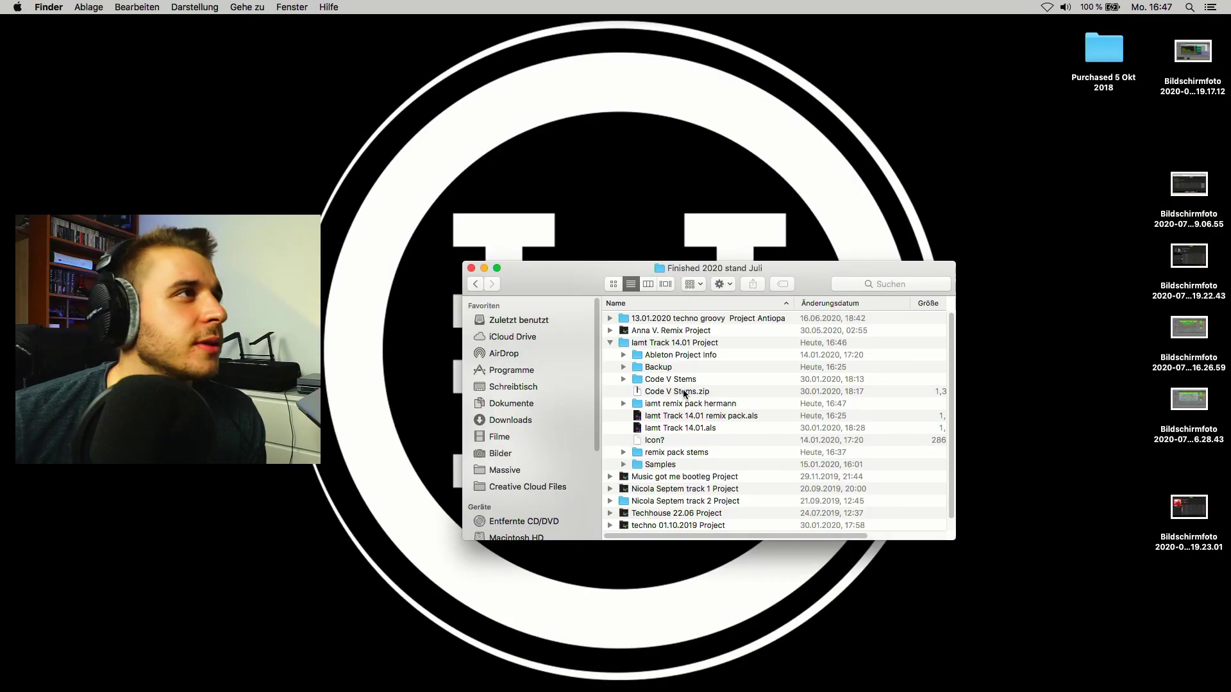
pyautogui.moveTo(689, 404); pyautogui.dragTo(431, 191)
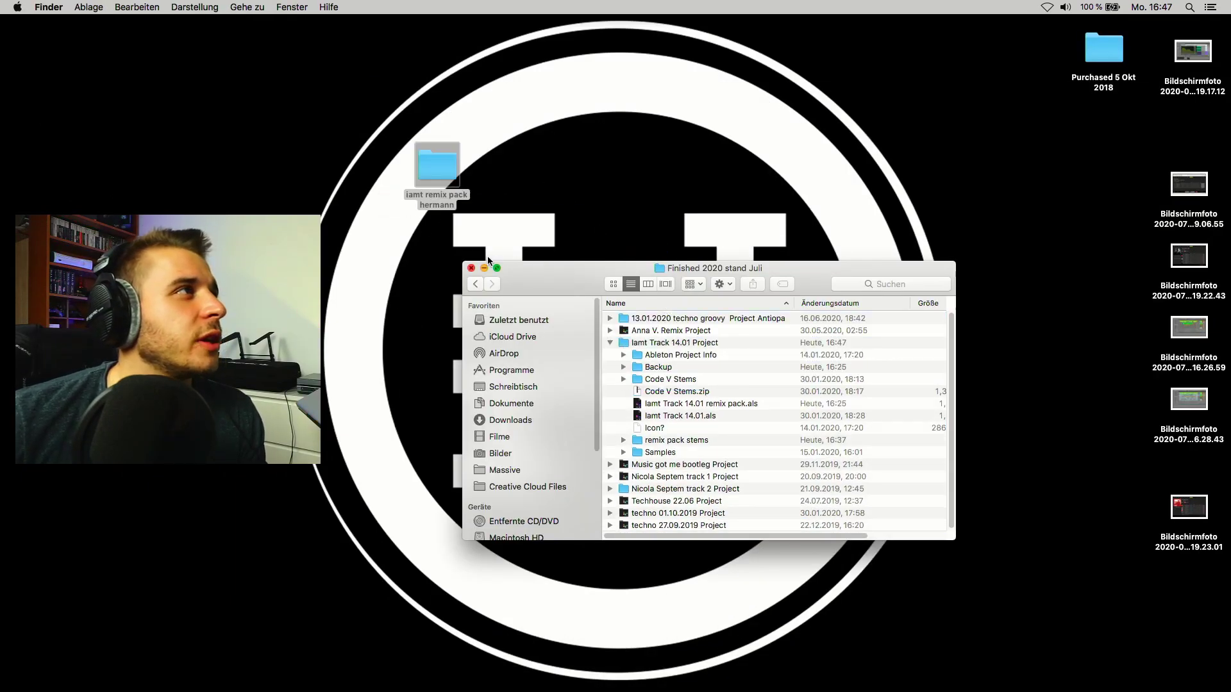
pyautogui.click(471, 268)
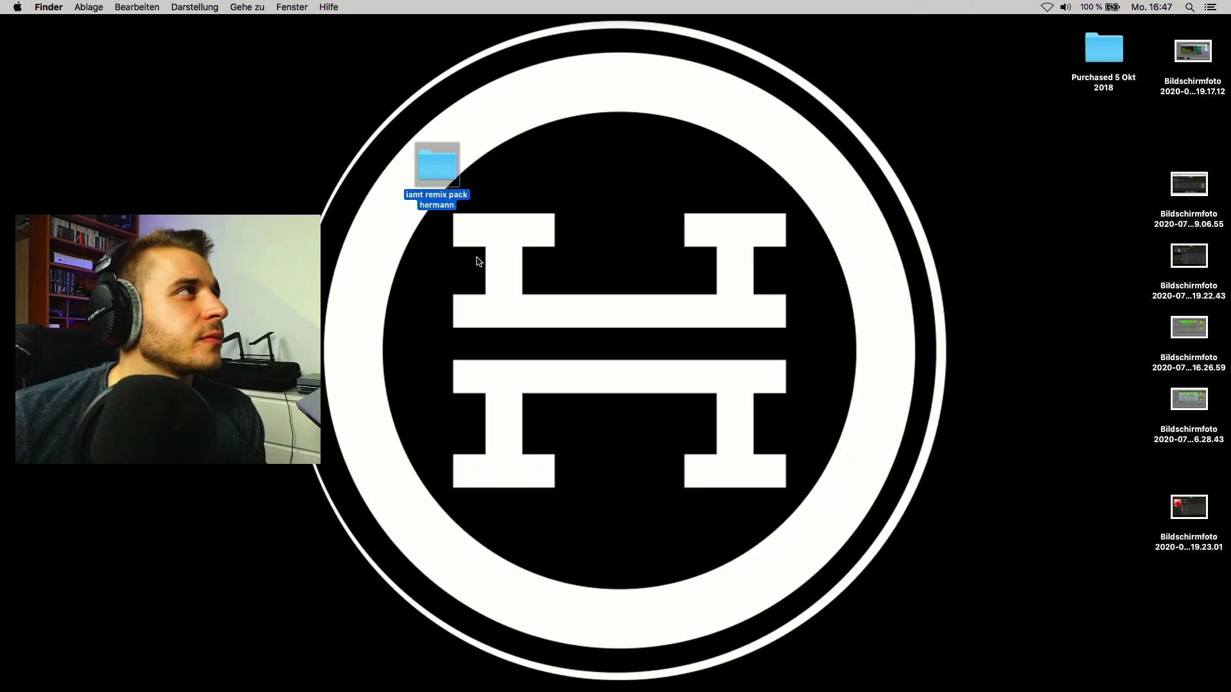
pyautogui.doubleClick(441, 164)
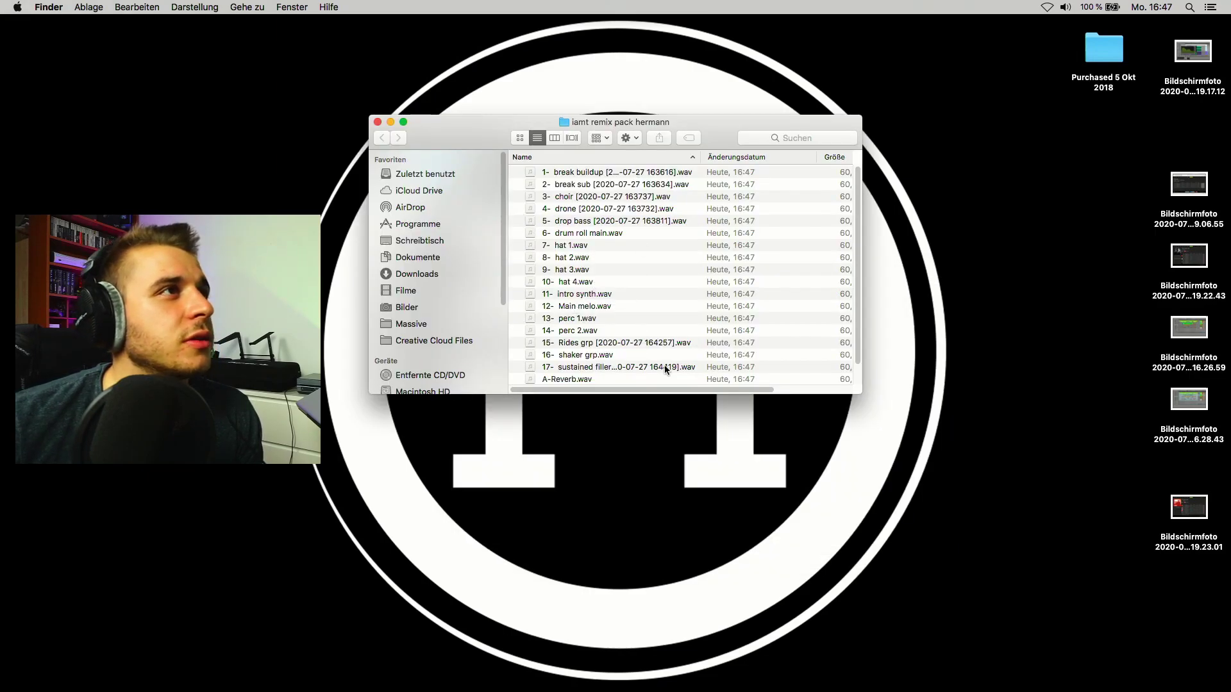
# - Trash A-Reverb.wav, B-Delay.wav and the unnamed .wav, then play intro synth.wav
pyautogui.scroll(-2, 859, 326)
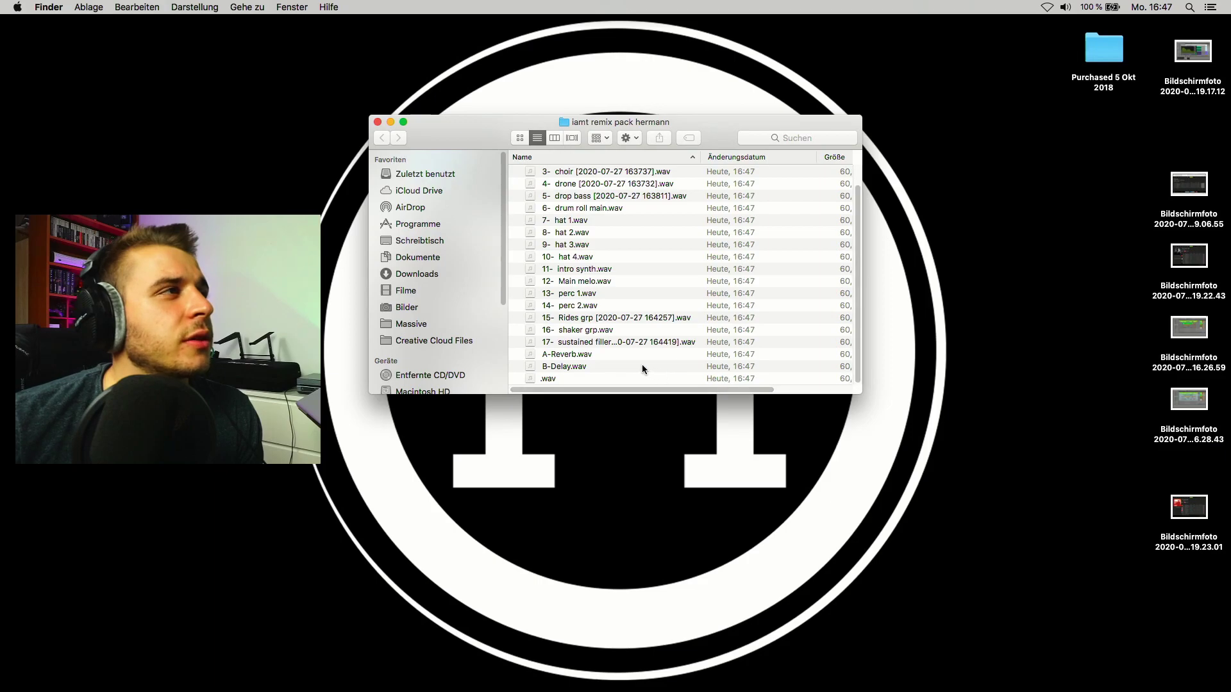
pyautogui.click(582, 353)
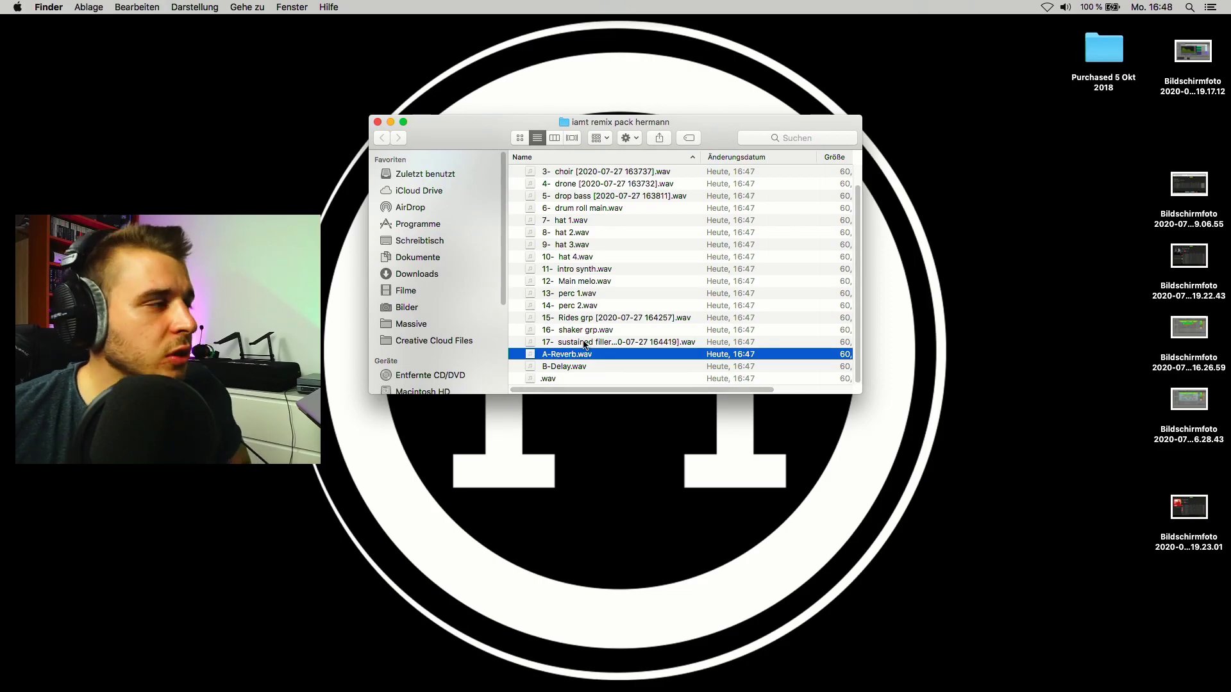
pyautogui.hotkey('shift', 'Down')
pyautogui.hotkey('shift', 'Down')
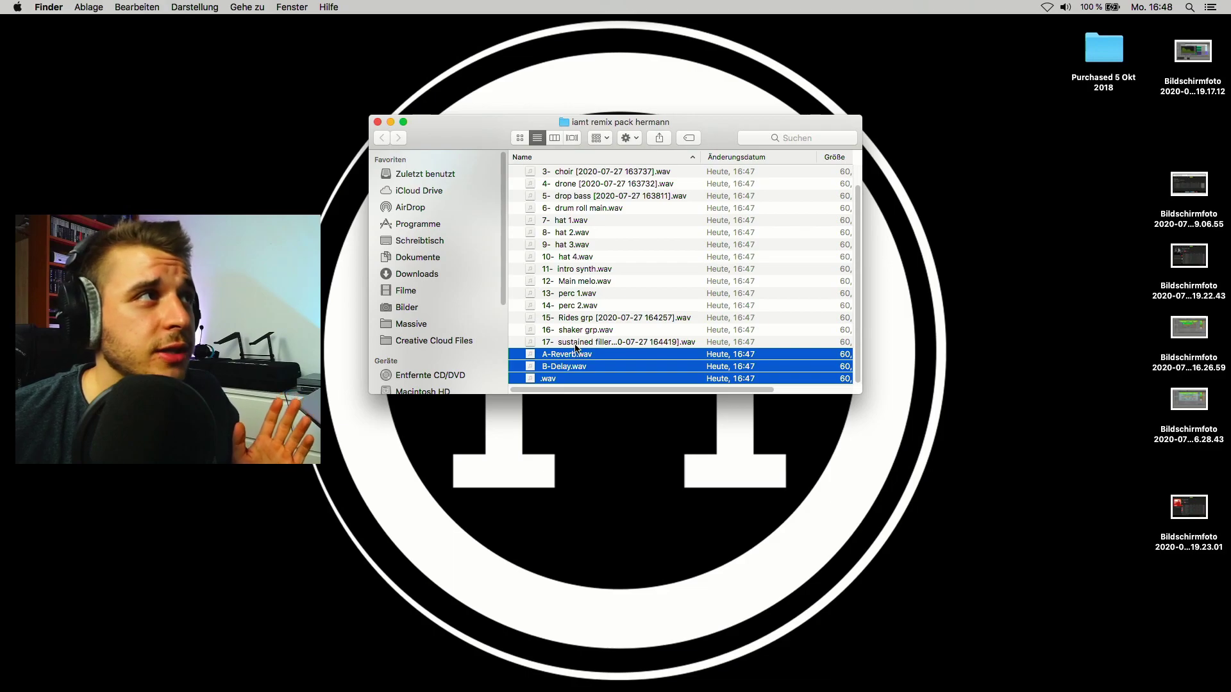
pyautogui.rightClick(575, 348)
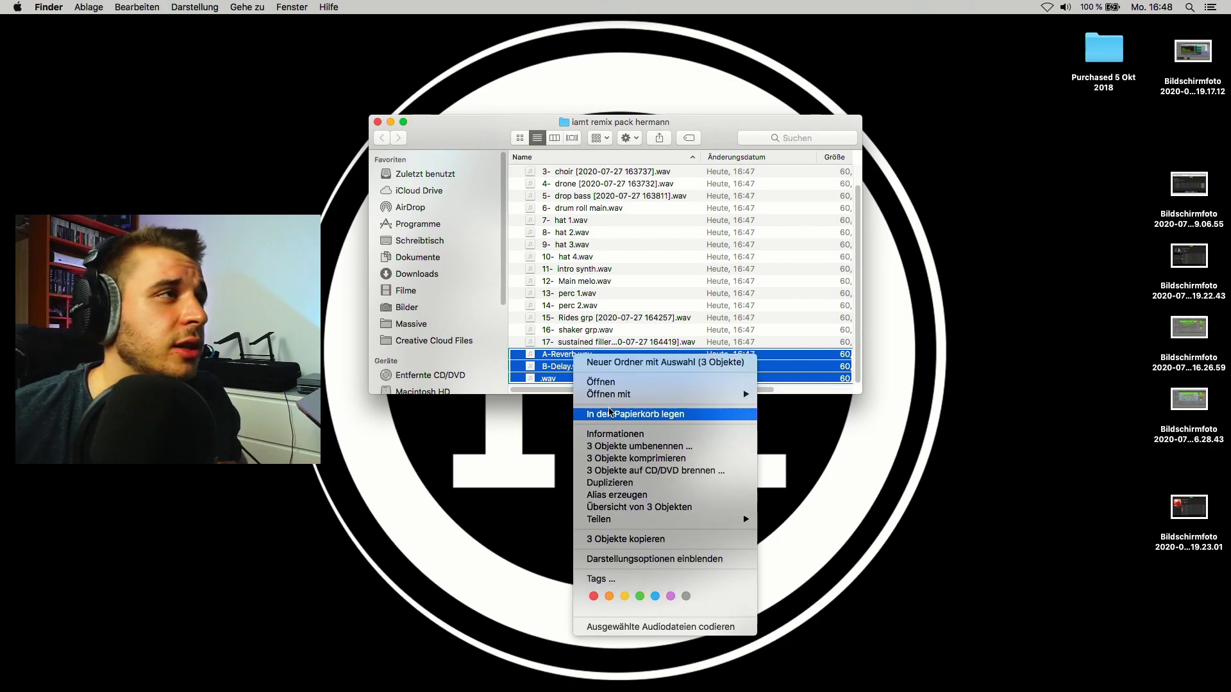
pyautogui.click(612, 412)
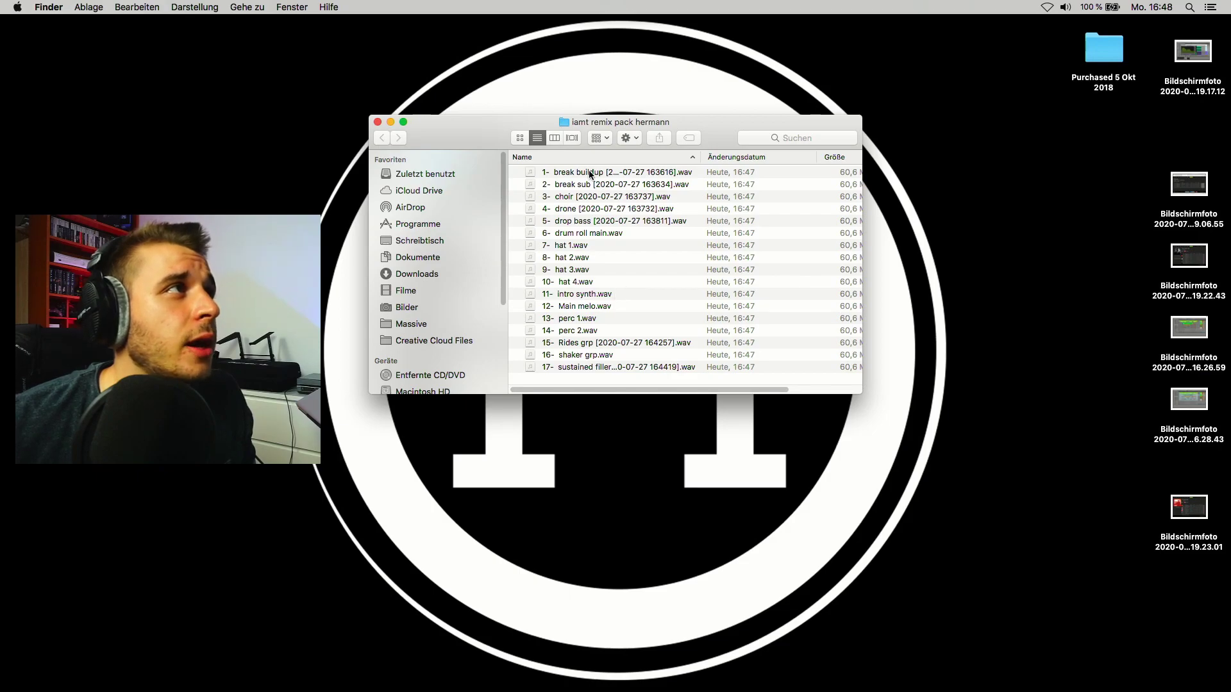
pyautogui.click(597, 294)
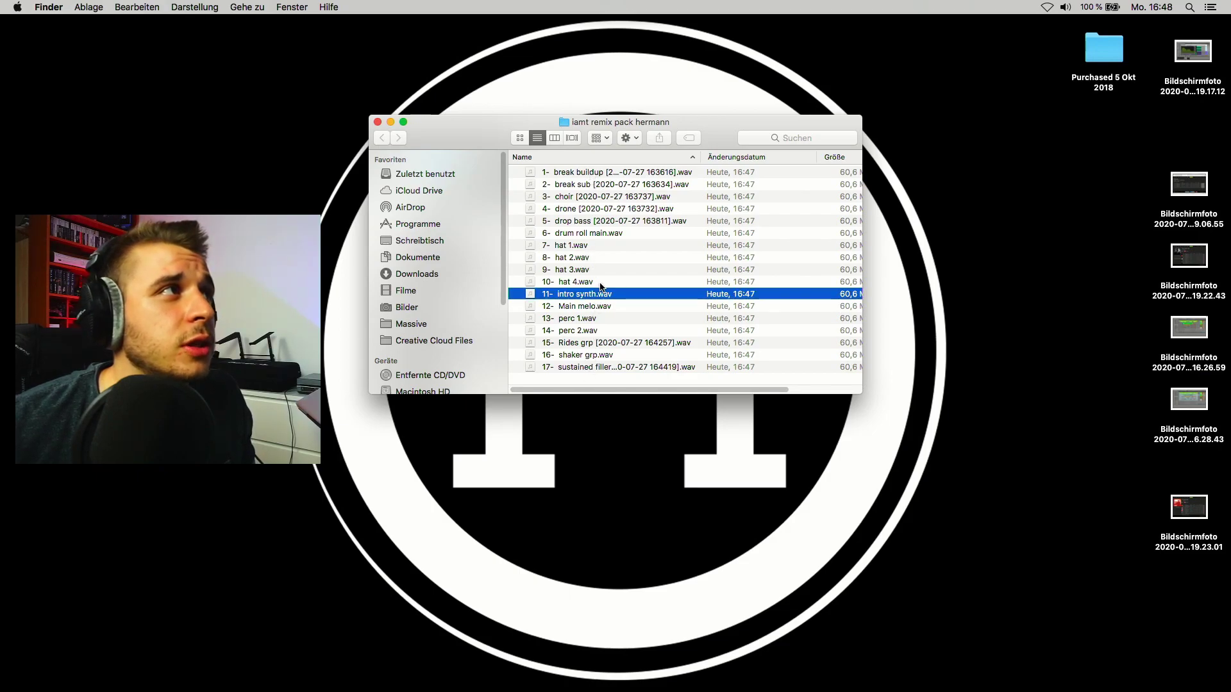
pyautogui.click(667, 431)
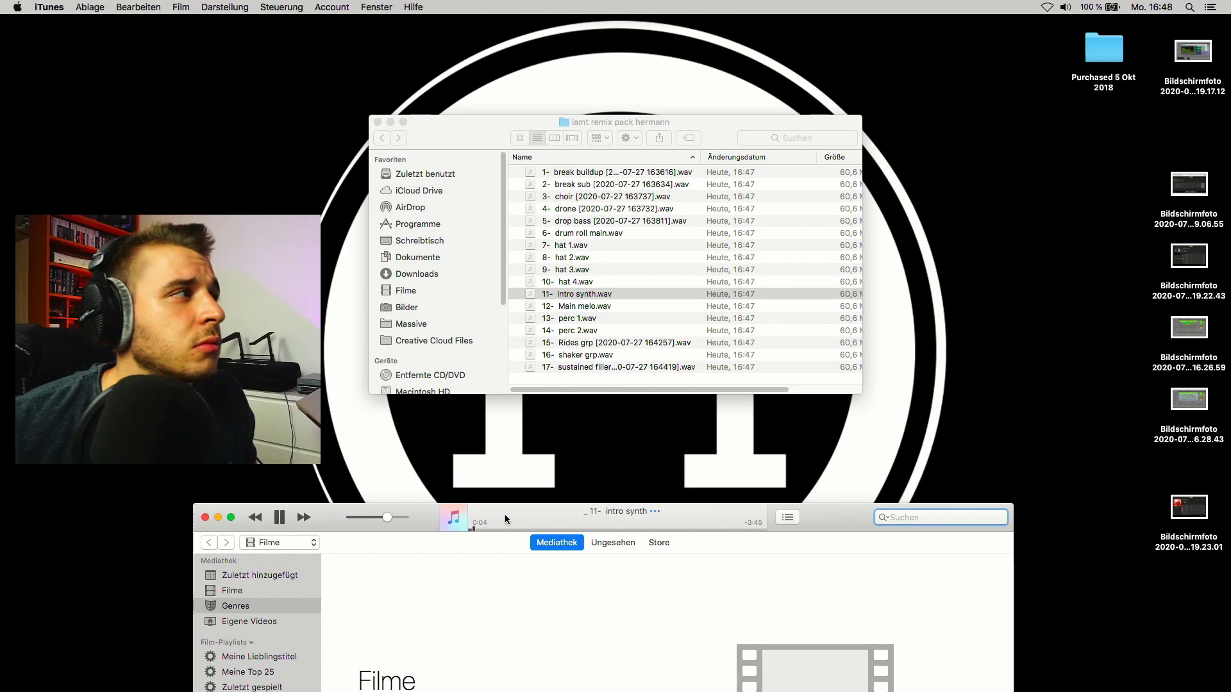
# - Stop and close iTunes, close the folder window, and compress the remix pack folder into a zip
pyautogui.click(280, 513)
pyautogui.click(205, 517)
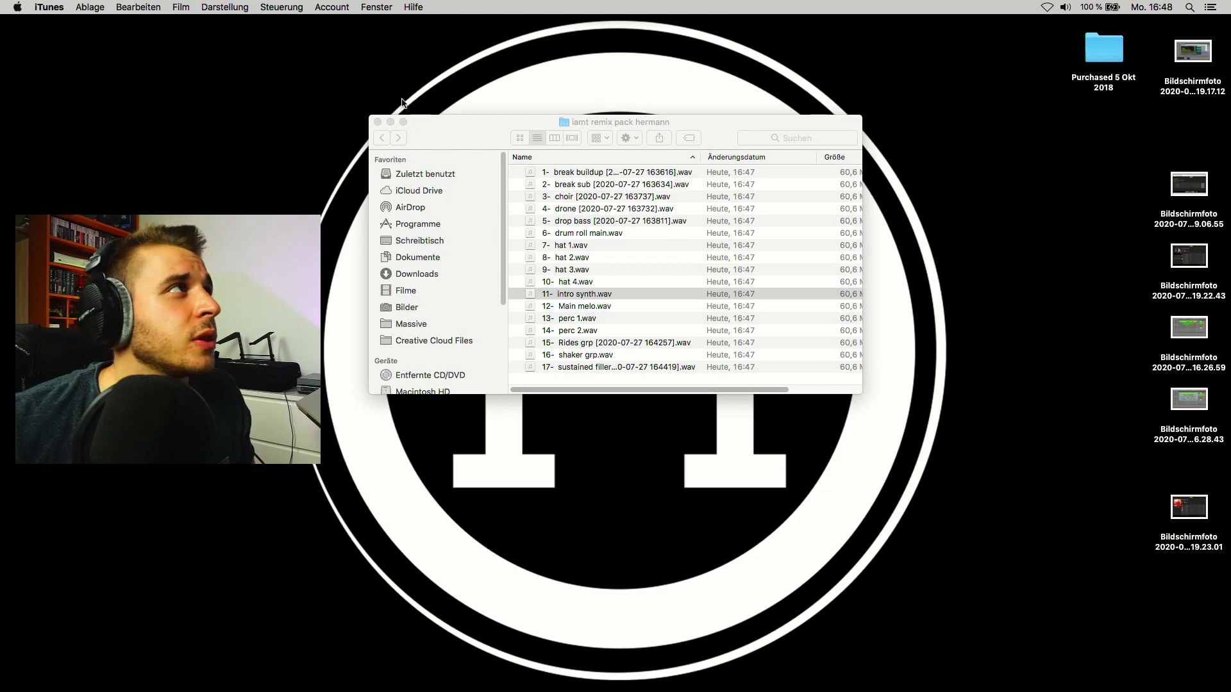
pyautogui.click(377, 122)
pyautogui.rightClick(439, 157)
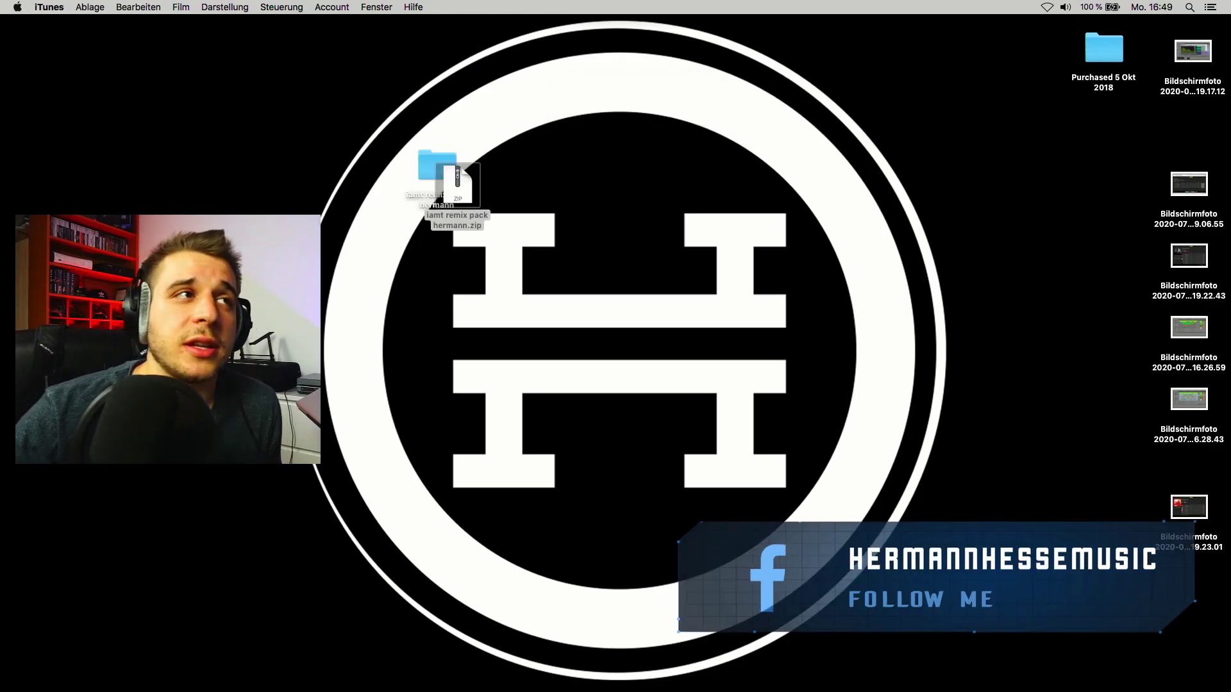
# - Trash the original remix pack folder and centre iamt remix pack hermann.zip on the desktop
pyautogui.moveTo(457, 183); pyautogui.dragTo(708, 225)
pyautogui.moveTo(463, 134); pyautogui.dragTo(405, 254)
pyautogui.rightClick(448, 166)
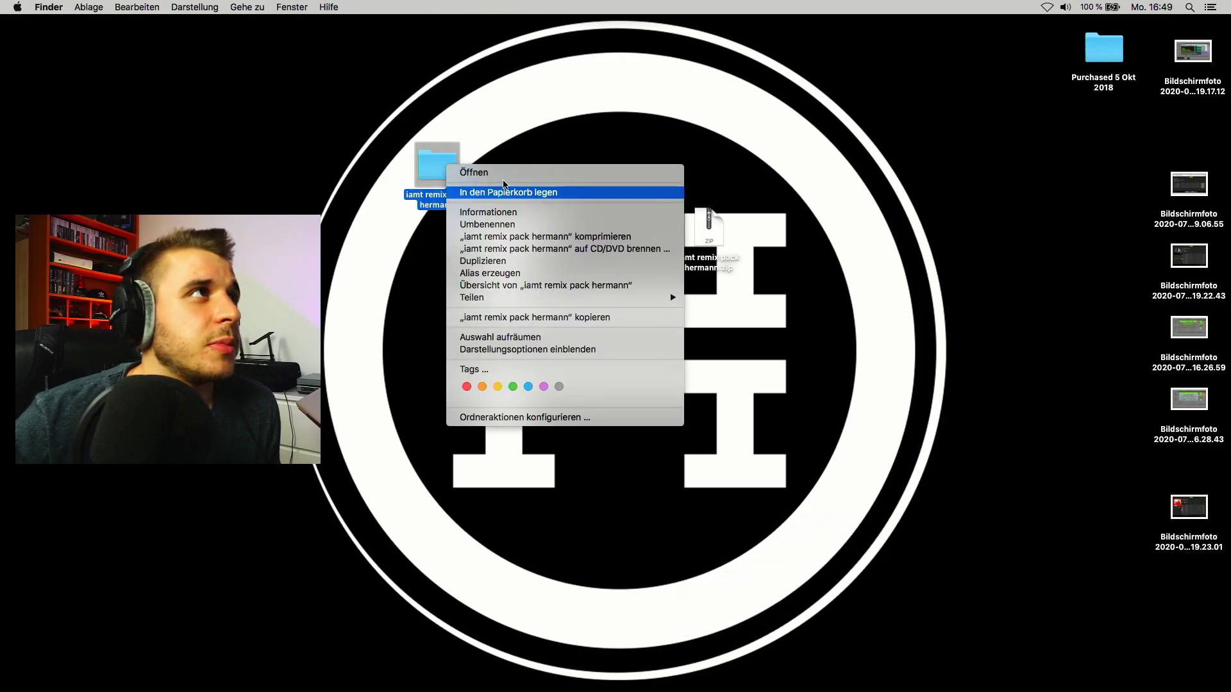
pyautogui.click(512, 186)
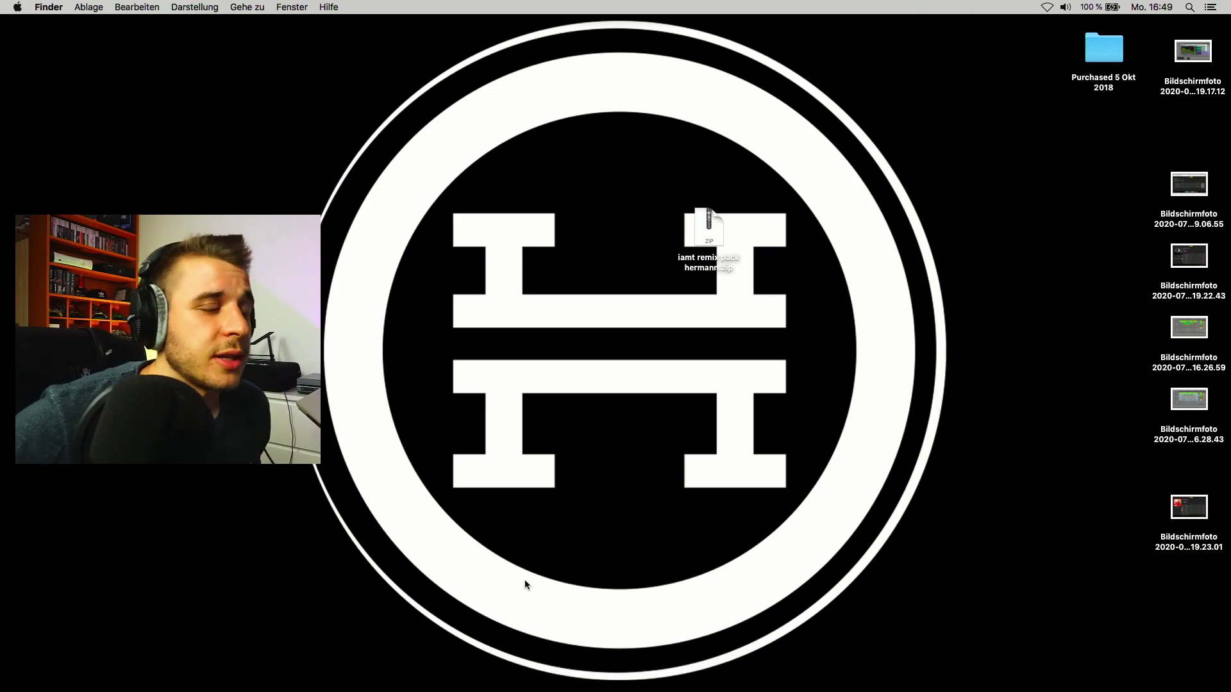
pyautogui.moveTo(705, 227); pyautogui.dragTo(630, 225)
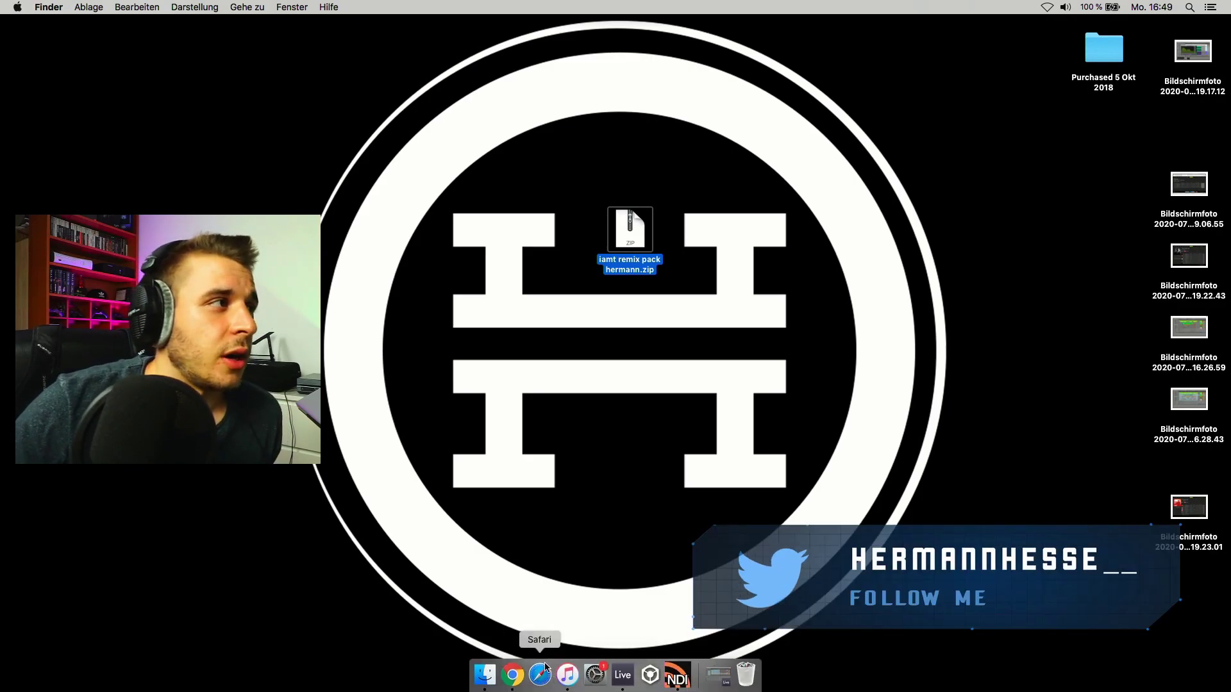
# - Launch Chrome, maximise its window, and go to wetransfer
pyautogui.click(523, 668)
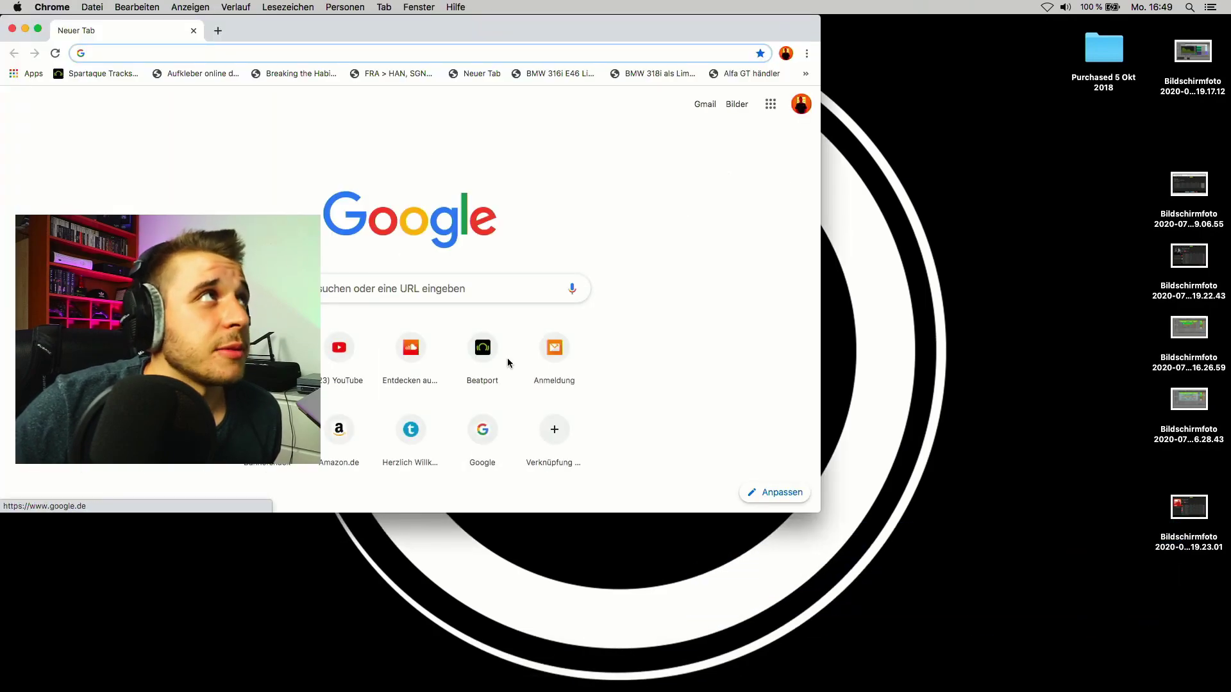
pyautogui.doubleClick(534, 21)
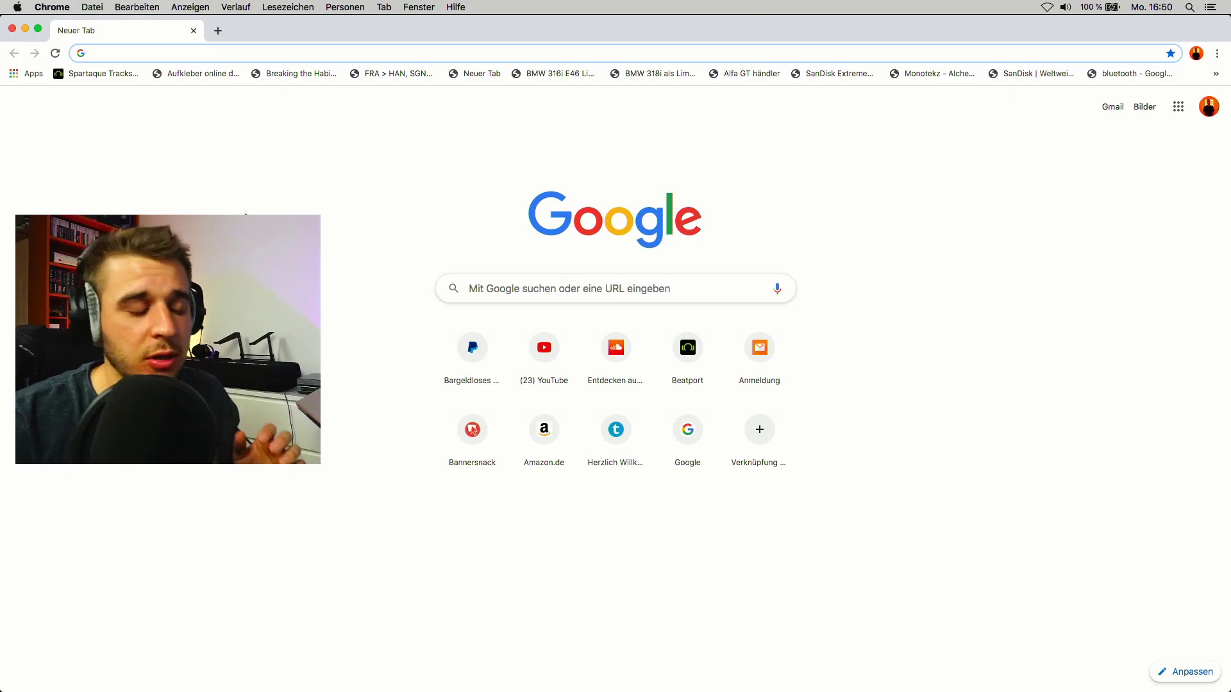
pyautogui.write('wetransfer.com')
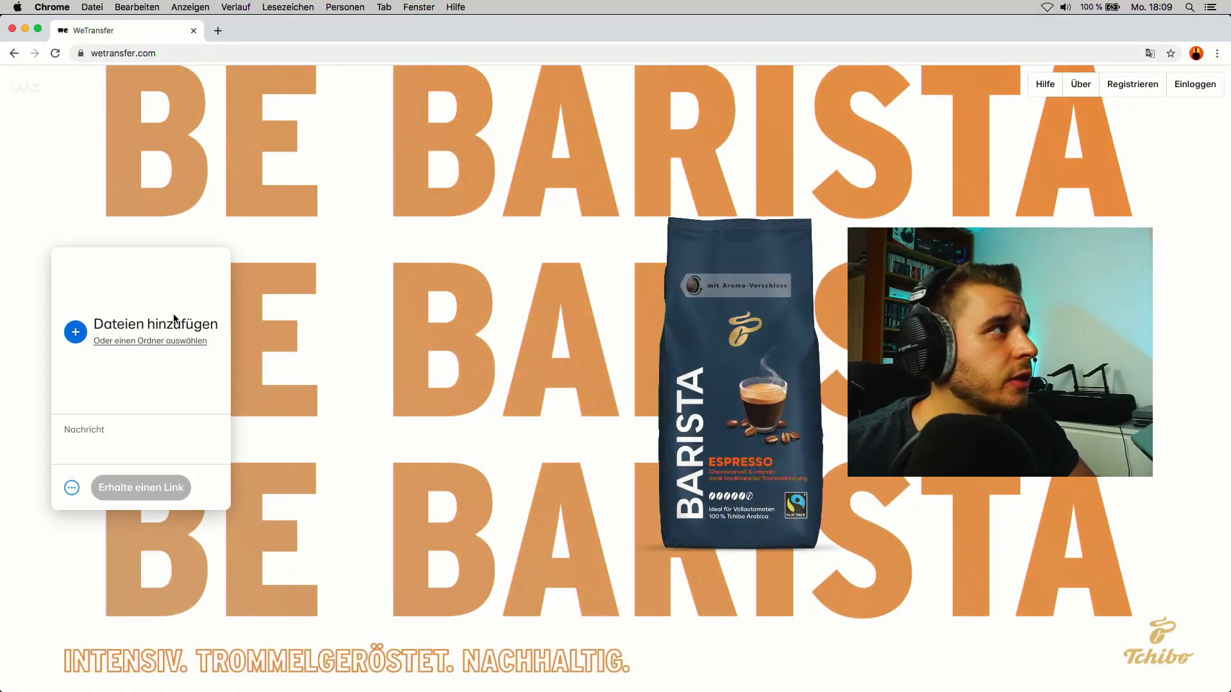
# - Add iamt remix pack hermann.zip and start uploading it as a link transfer, not by email
pyautogui.click(174, 319)
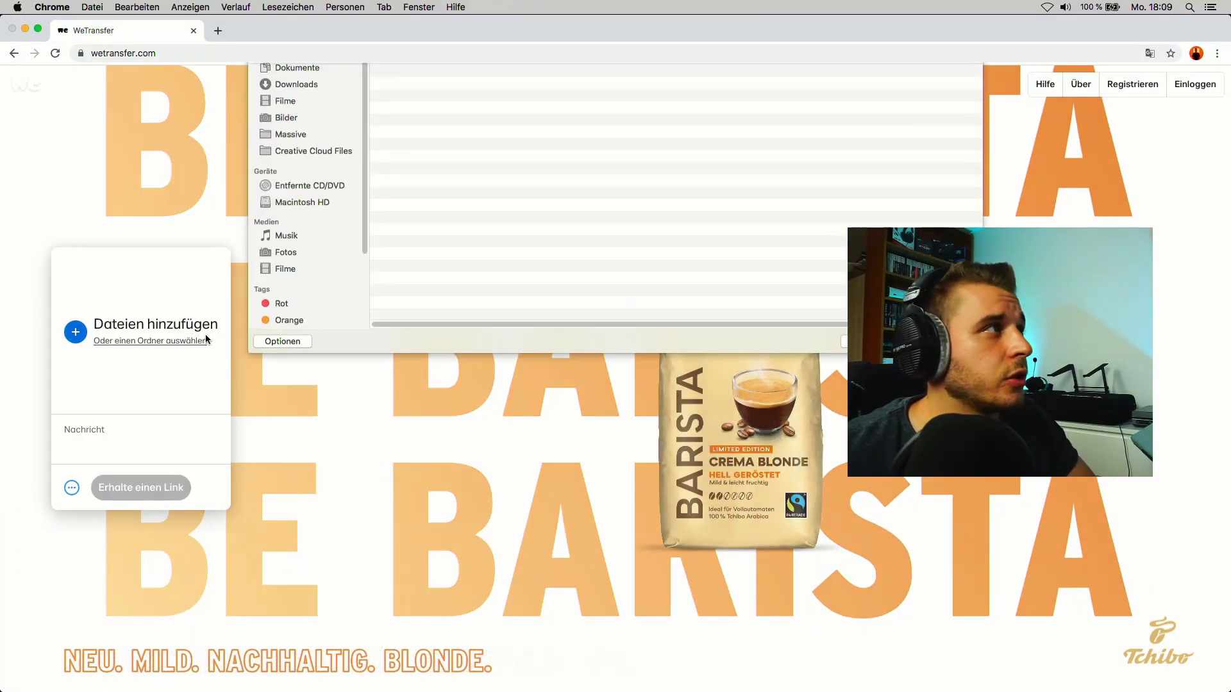
pyautogui.click(432, 109)
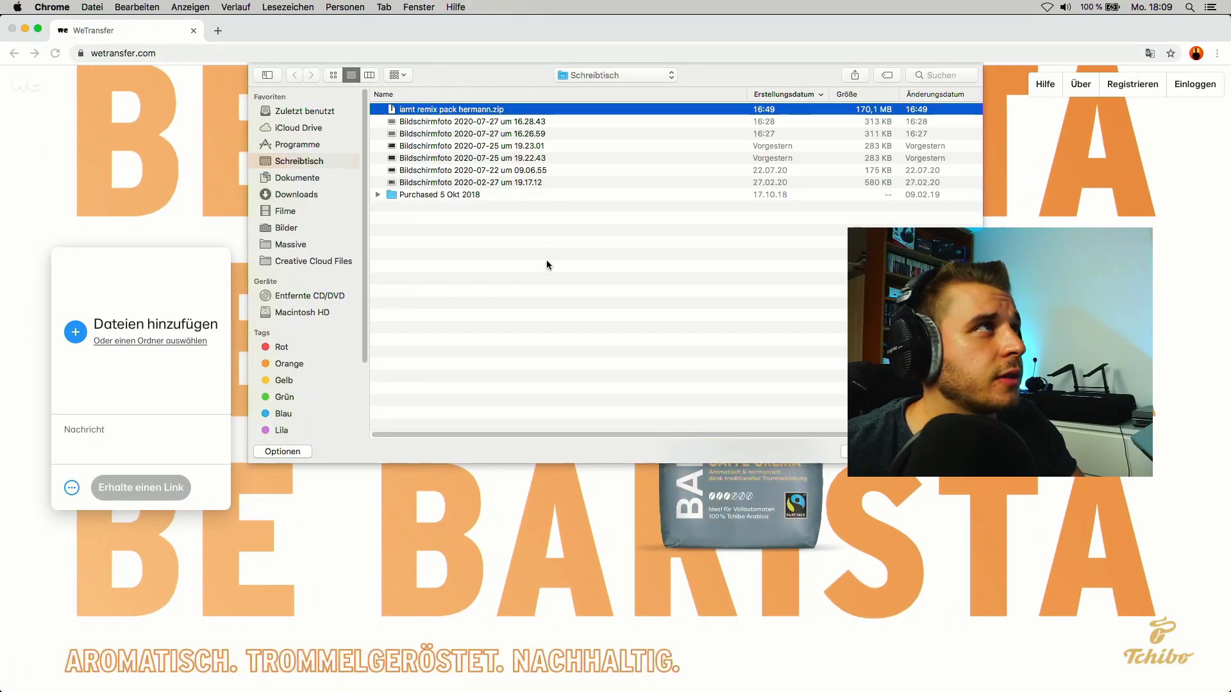
pyautogui.press('Return')
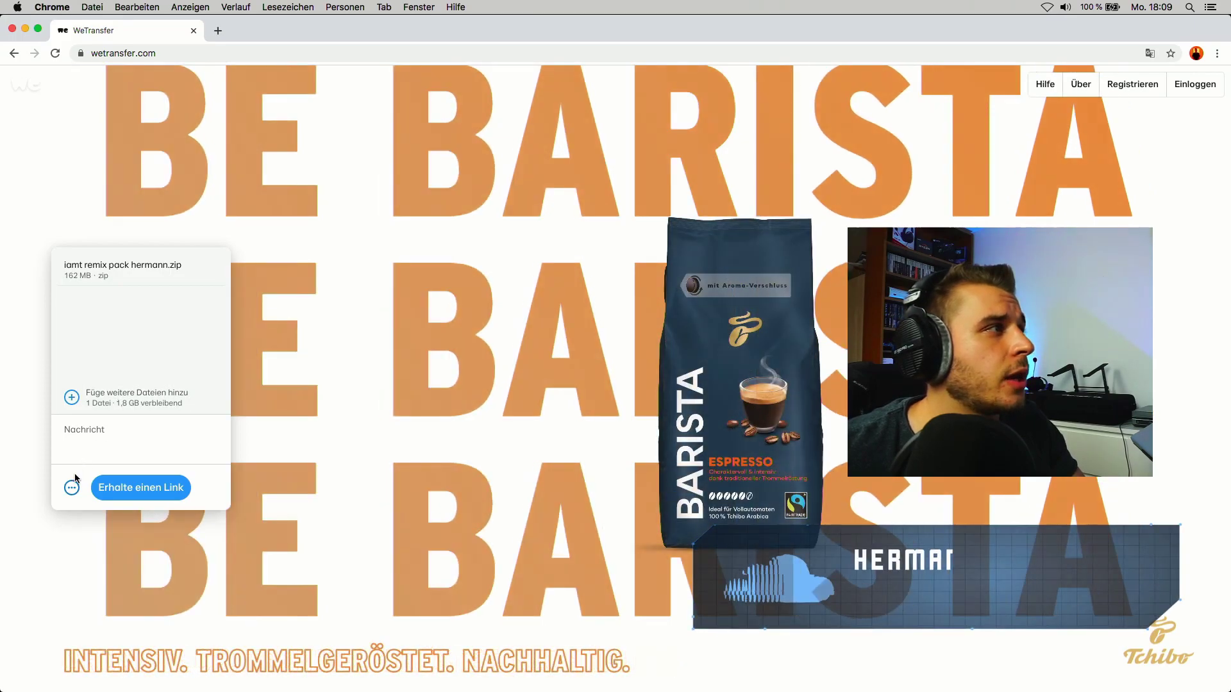
pyautogui.click(72, 485)
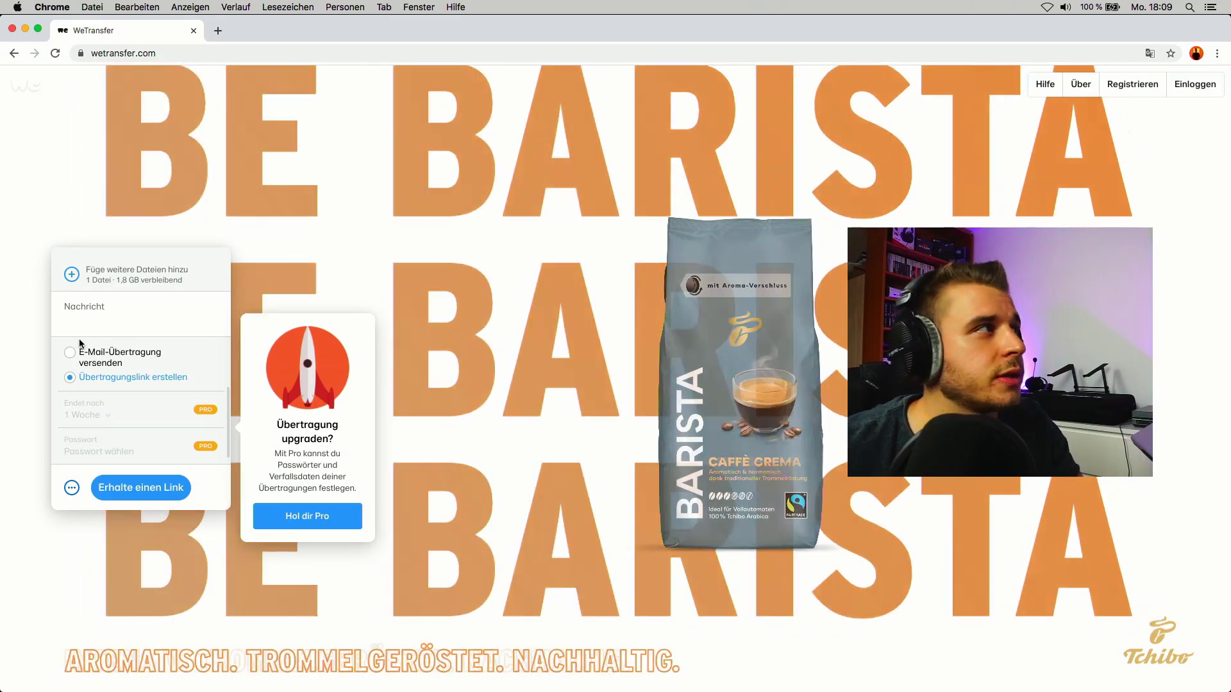
pyautogui.click(78, 349)
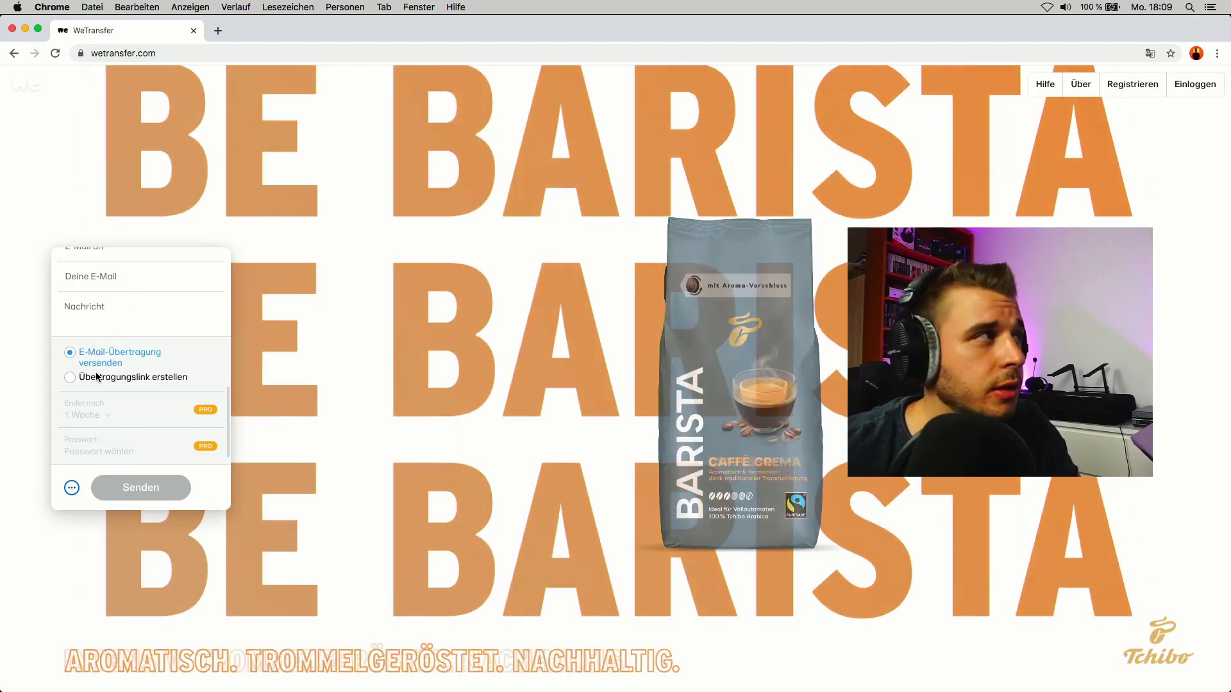
pyautogui.click(69, 376)
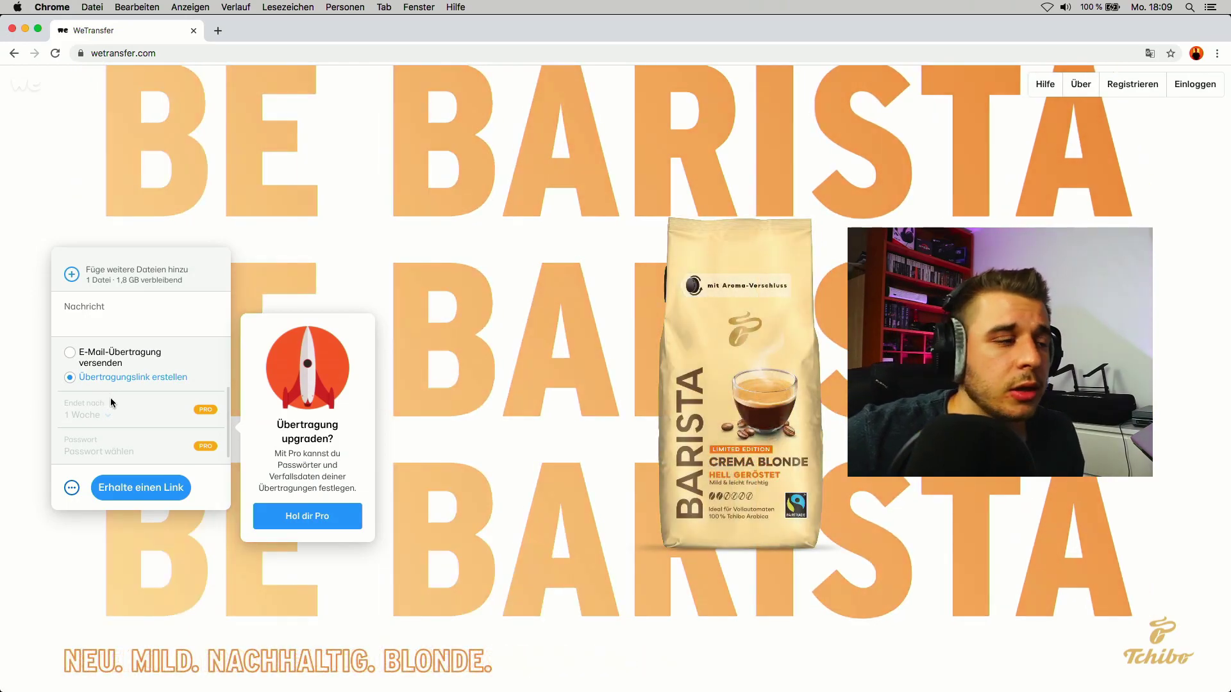
pyautogui.click(126, 488)
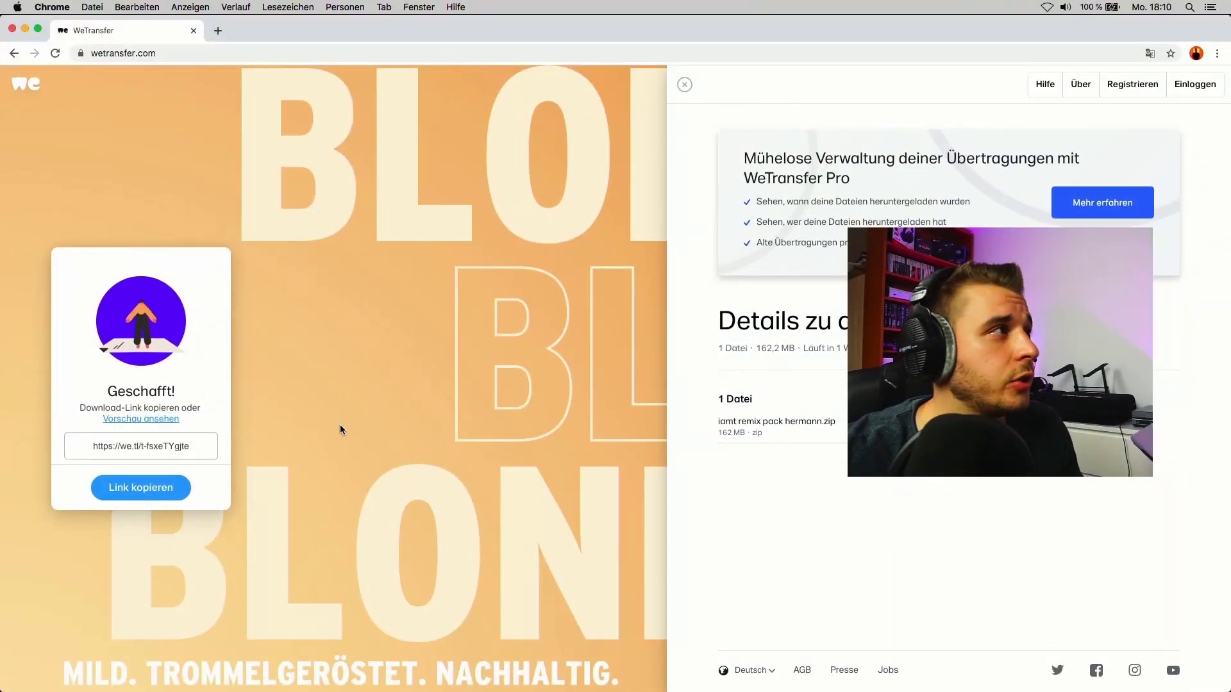
# - Copy the finished transfer's download link to the clipboard
pyautogui.click(149, 440)
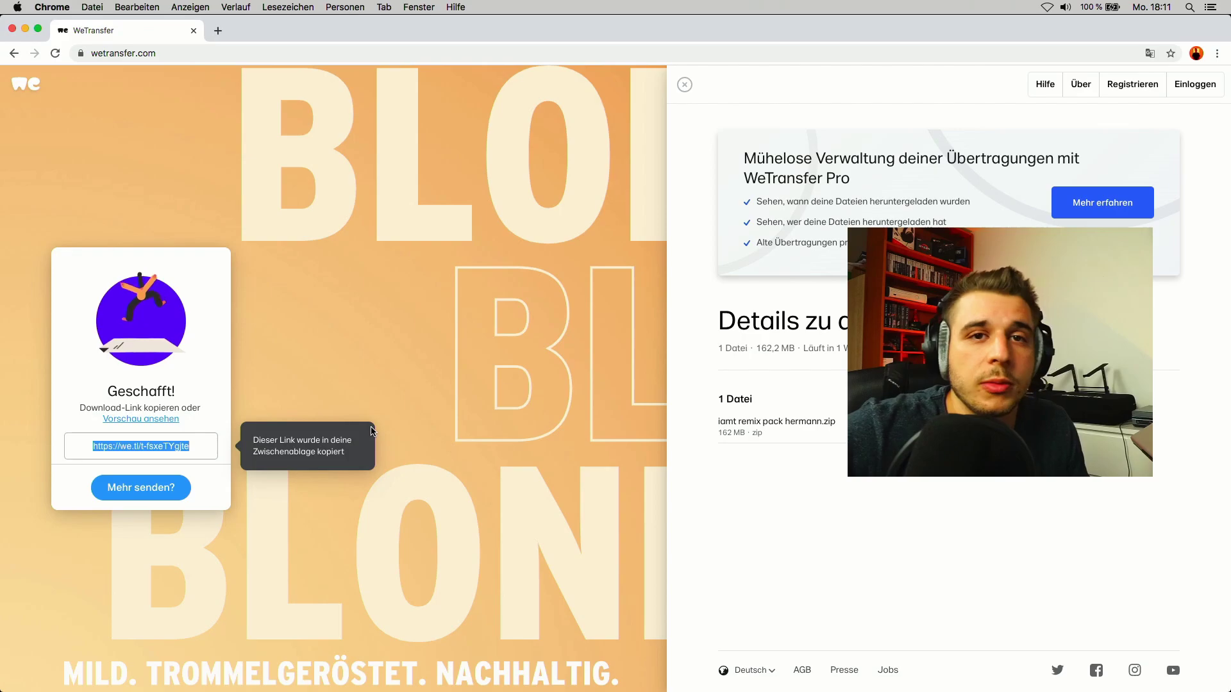
pyautogui.click(413, 390)
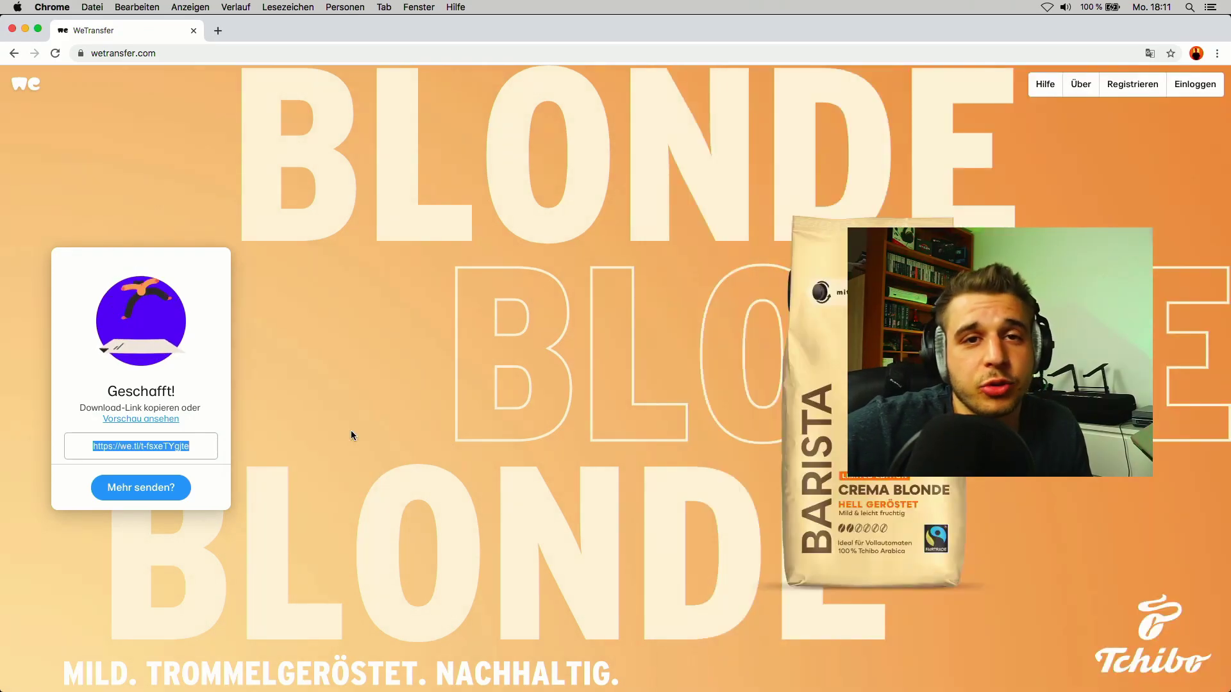